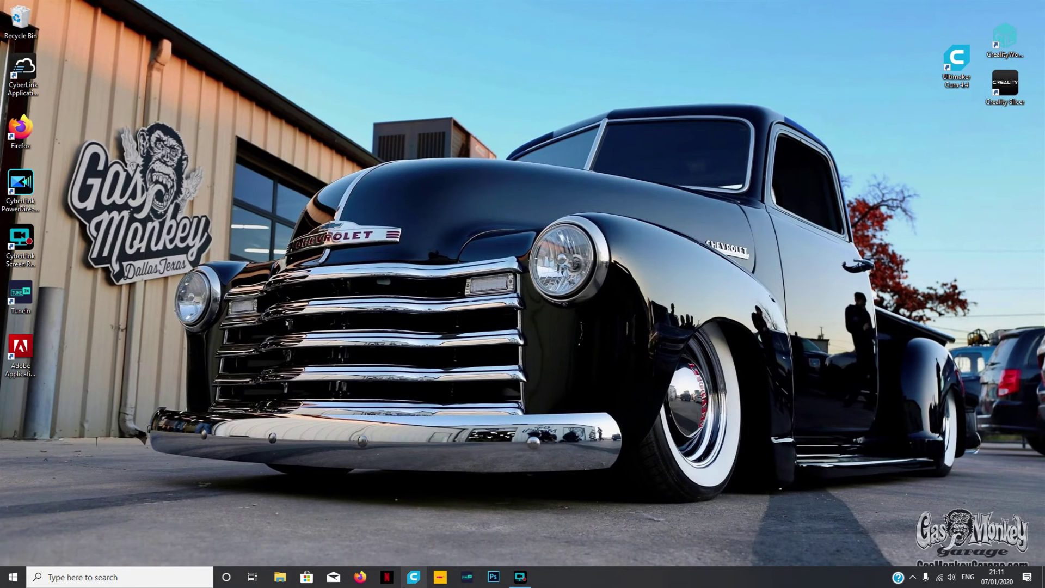
Switch to Ultimaker Cura and, in the printer preferences, start adding a non-networked printer.
{"action": "left_click", "coordinate": [415, 577]}
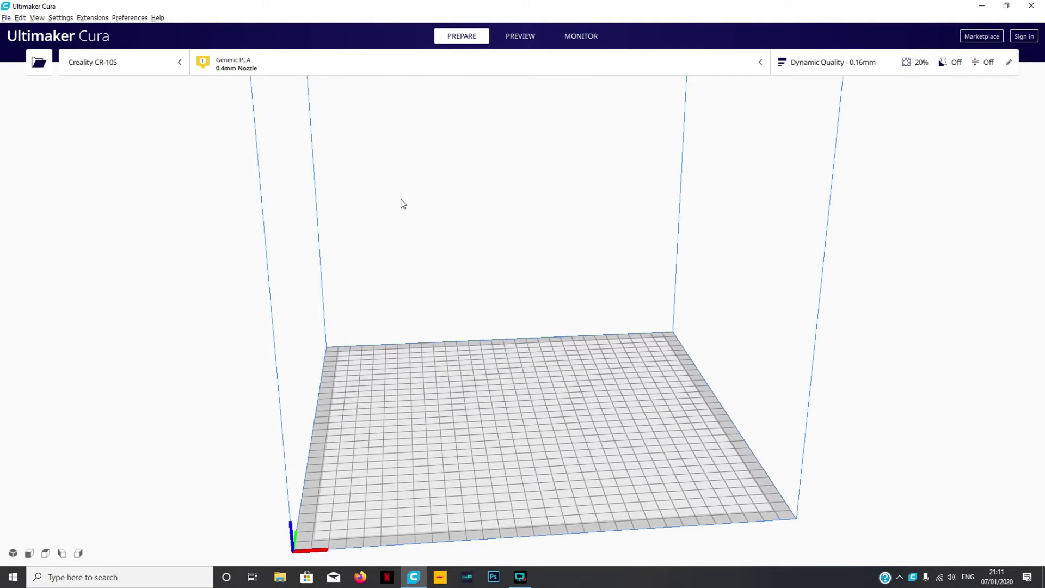
{"action": "left_click", "coordinate": [130, 18]}
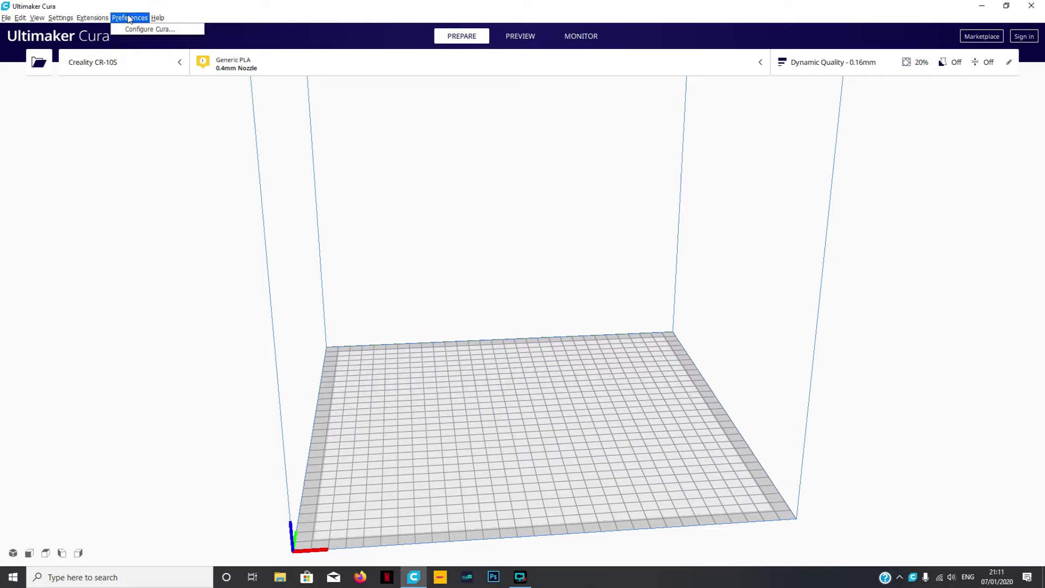
{"action": "left_click", "coordinate": [139, 25]}
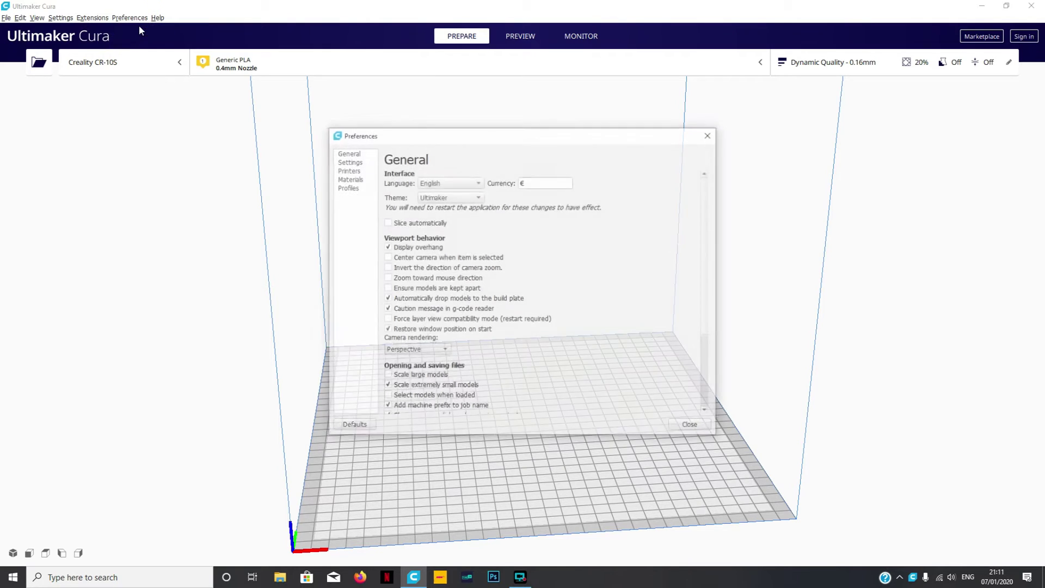
{"action": "left_click", "coordinate": [351, 169]}
{"action": "left_click", "coordinate": [447, 175]}
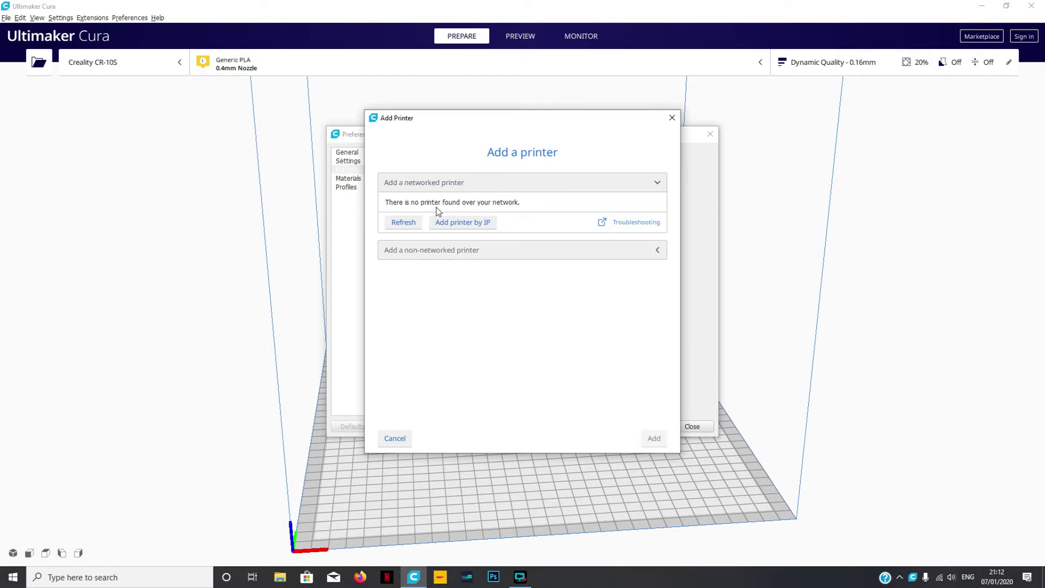
{"action": "left_click", "coordinate": [427, 250]}
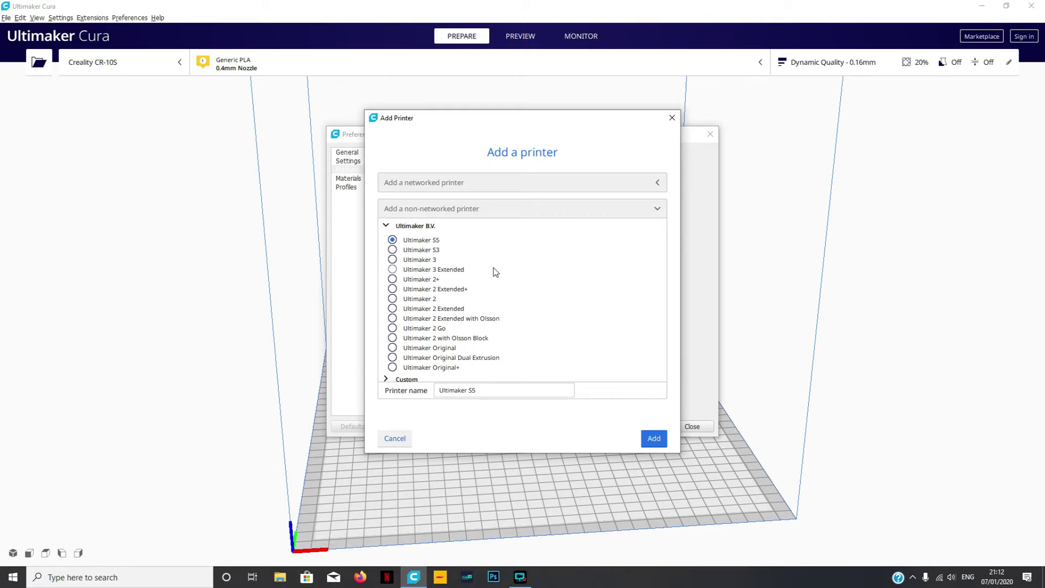
Find the Creality3D brand among the non-networked printers and expand its list of models.
{"action": "scroll", "coordinate": [481, 268], "scroll_direction": "down", "scroll_amount": 2}
{"action": "scroll", "coordinate": [482, 265], "scroll_direction": "down", "scroll_amount": 15}
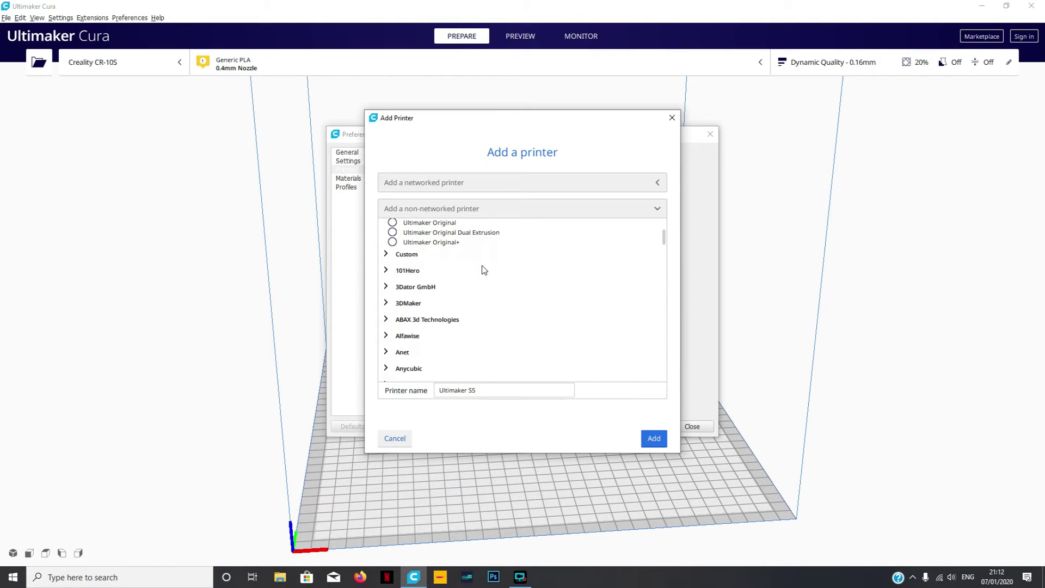
{"action": "scroll", "coordinate": [488, 266], "scroll_direction": "down", "scroll_amount": 10}
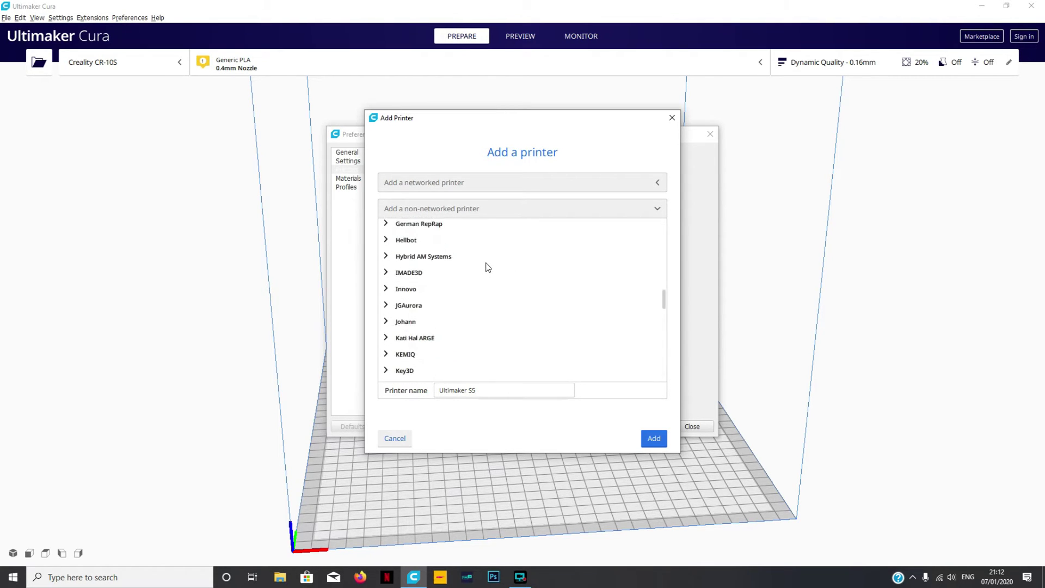
{"action": "scroll", "coordinate": [481, 310], "scroll_direction": "down", "scroll_amount": 1}
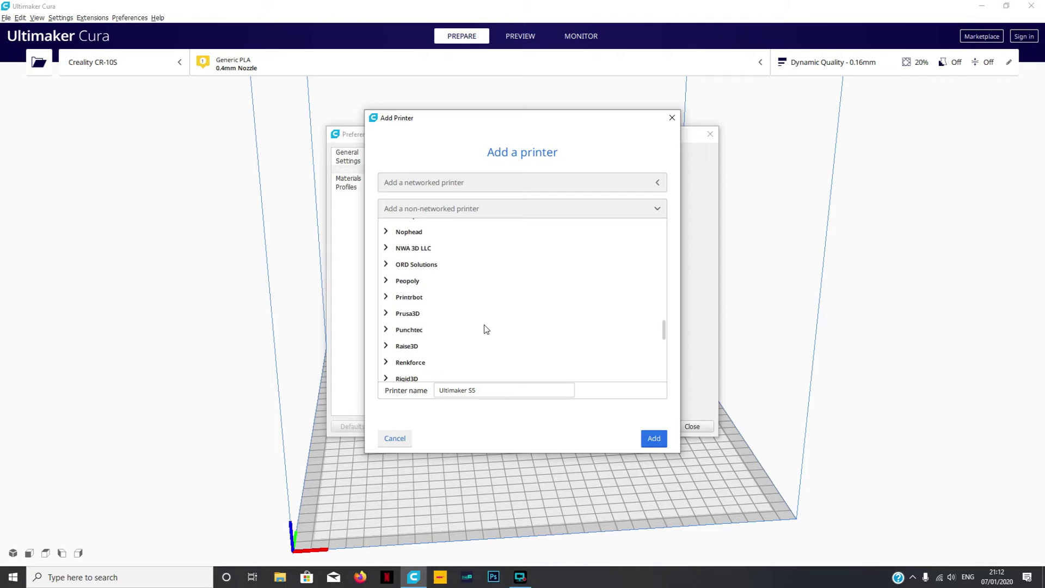
{"action": "scroll", "coordinate": [489, 325], "scroll_direction": "down", "scroll_amount": 3}
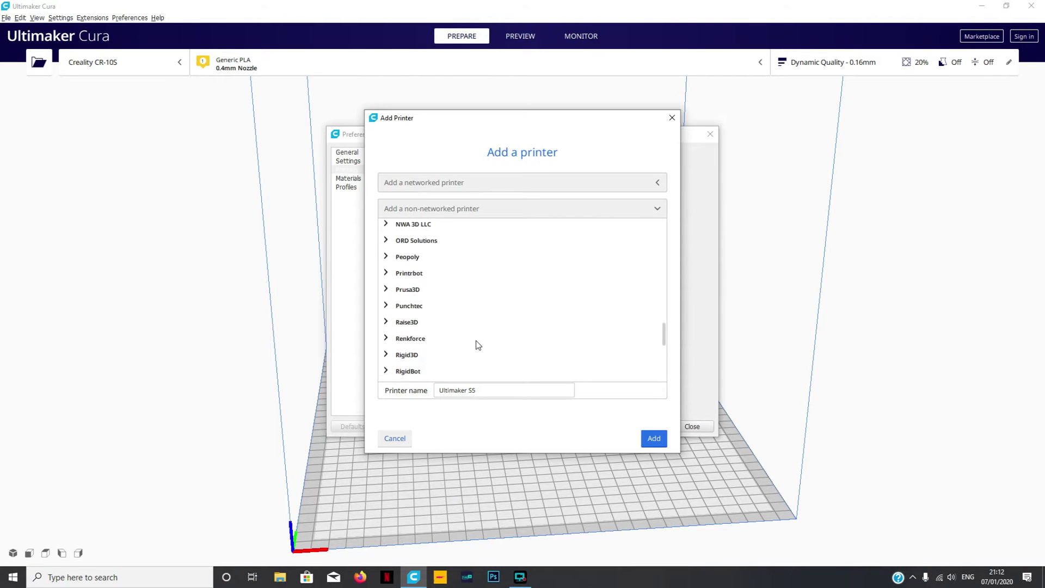
{"action": "scroll", "coordinate": [477, 342], "scroll_direction": "down", "scroll_amount": 1}
{"action": "scroll", "coordinate": [478, 342], "scroll_direction": "up", "scroll_amount": 10}
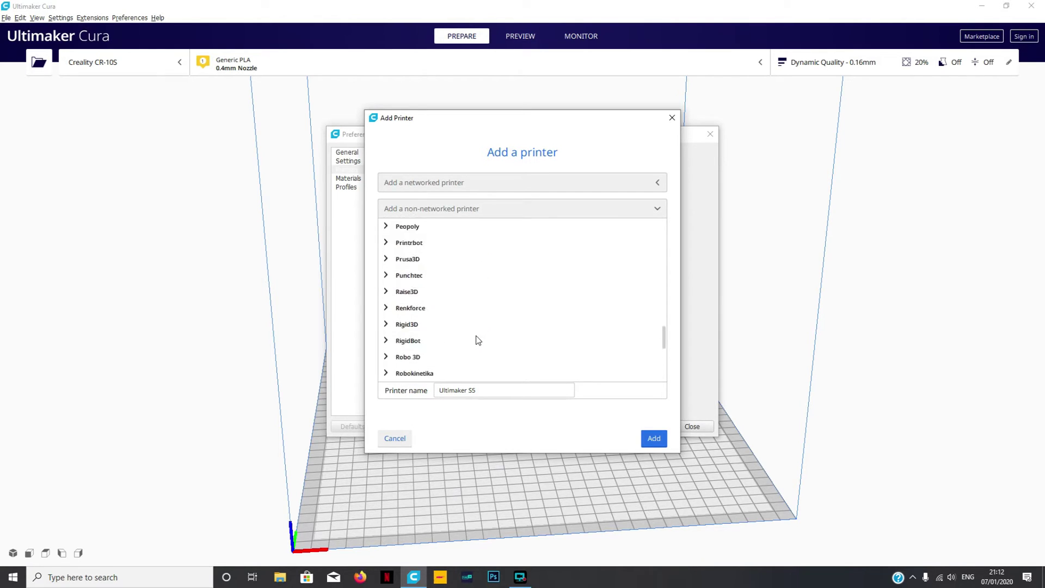
{"action": "scroll", "coordinate": [481, 339], "scroll_direction": "up", "scroll_amount": 8}
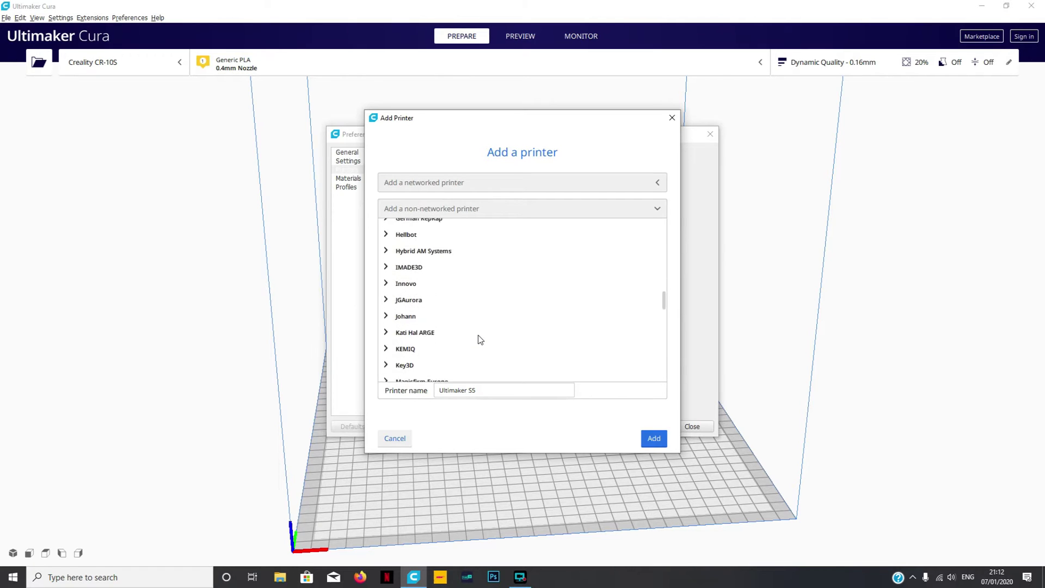
{"action": "scroll", "coordinate": [479, 337], "scroll_direction": "up", "scroll_amount": 3}
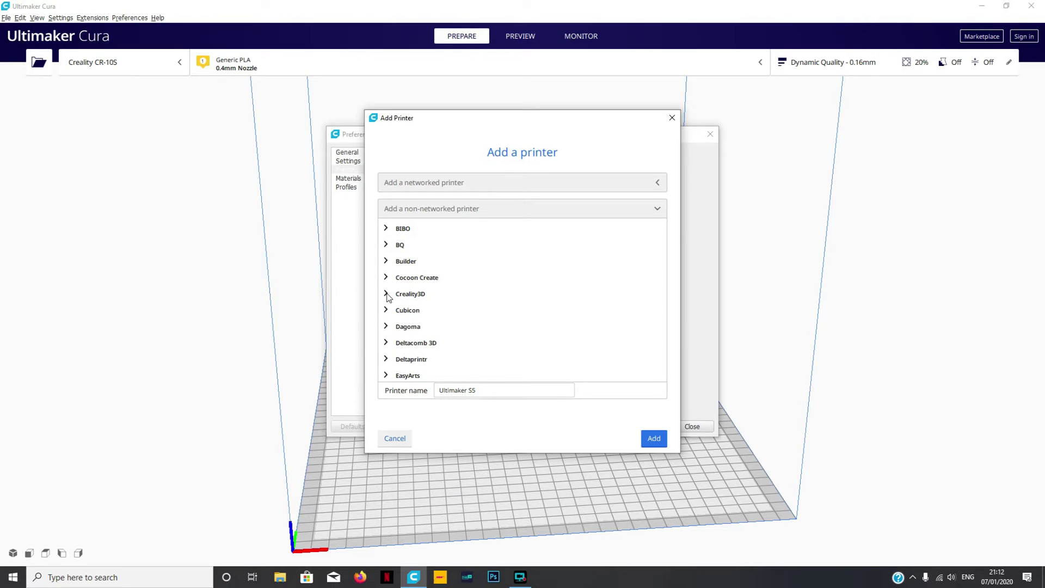
{"action": "left_click", "coordinate": [389, 294]}
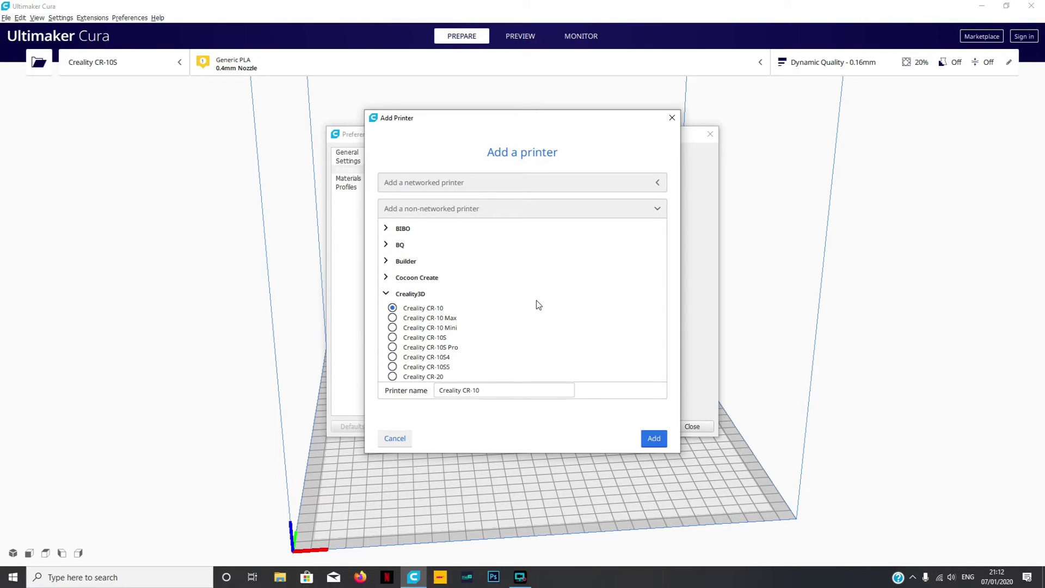
Add the Creality CR-10S printer and accept its default machine settings.
{"action": "scroll", "coordinate": [492, 324], "scroll_direction": "down", "scroll_amount": 3}
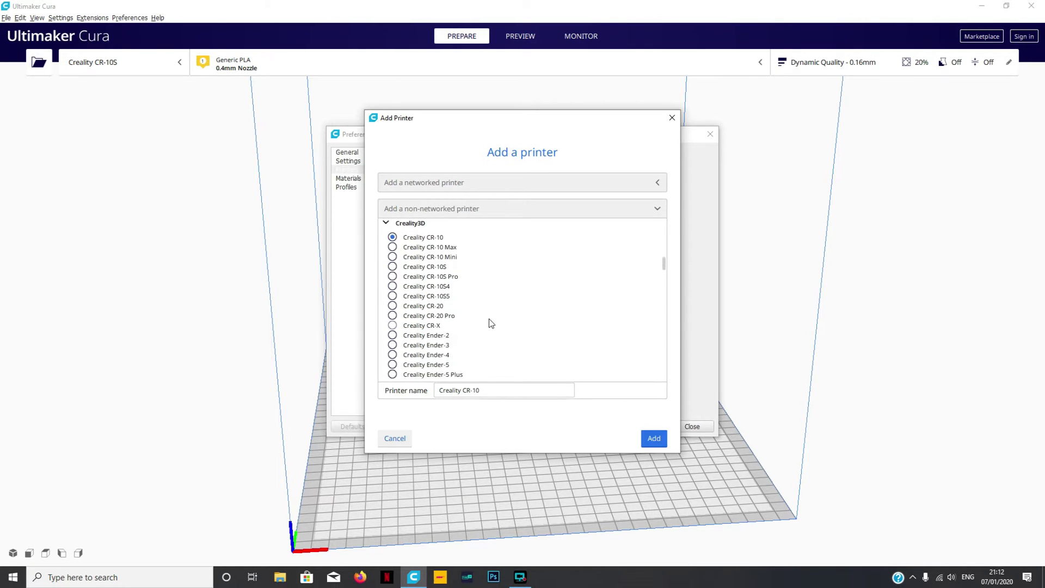
{"action": "left_click", "coordinate": [392, 267]}
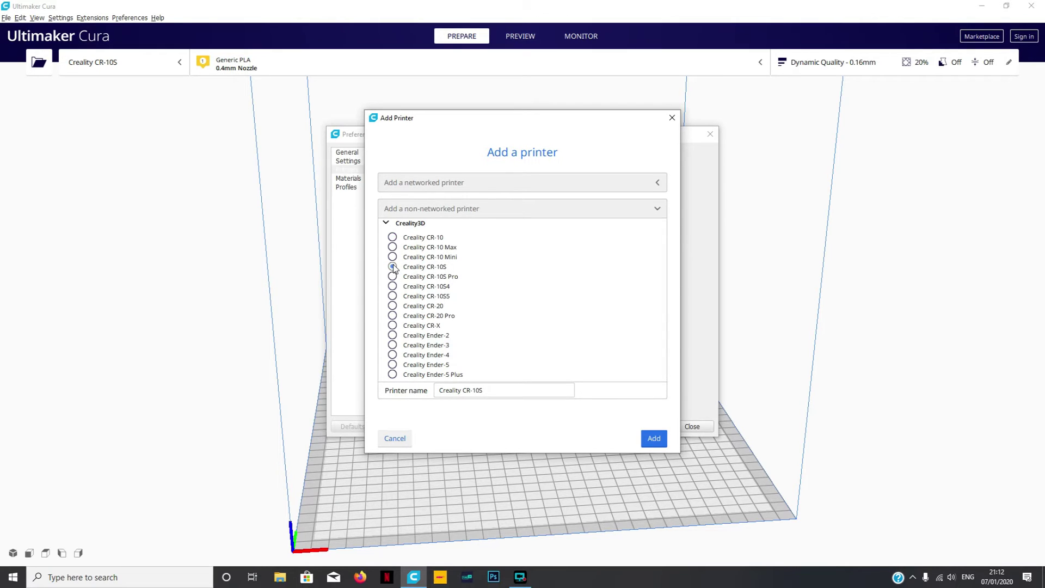
{"action": "left_click", "coordinate": [653, 440]}
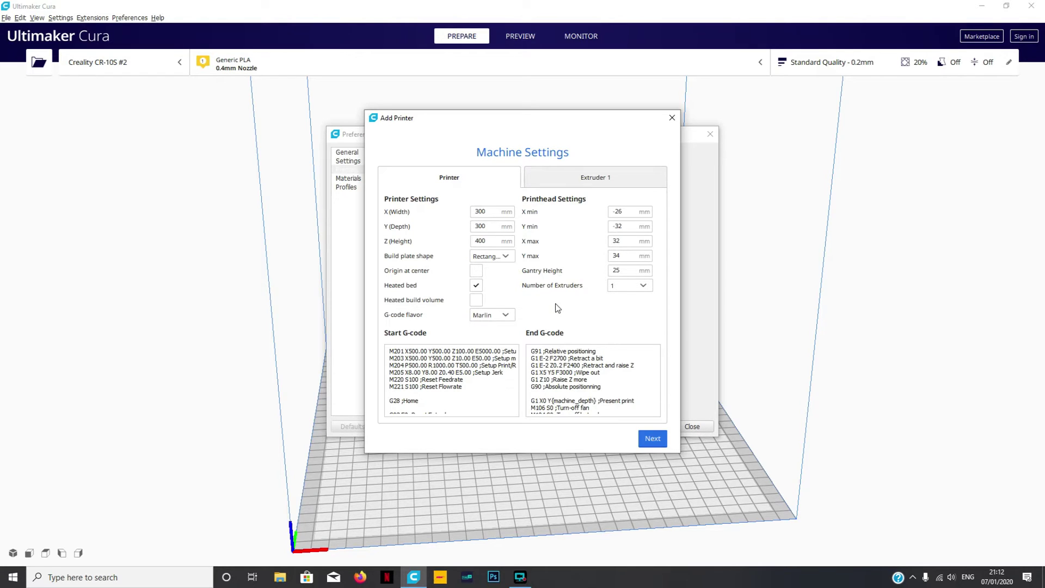
{"action": "left_click", "coordinate": [655, 438]}
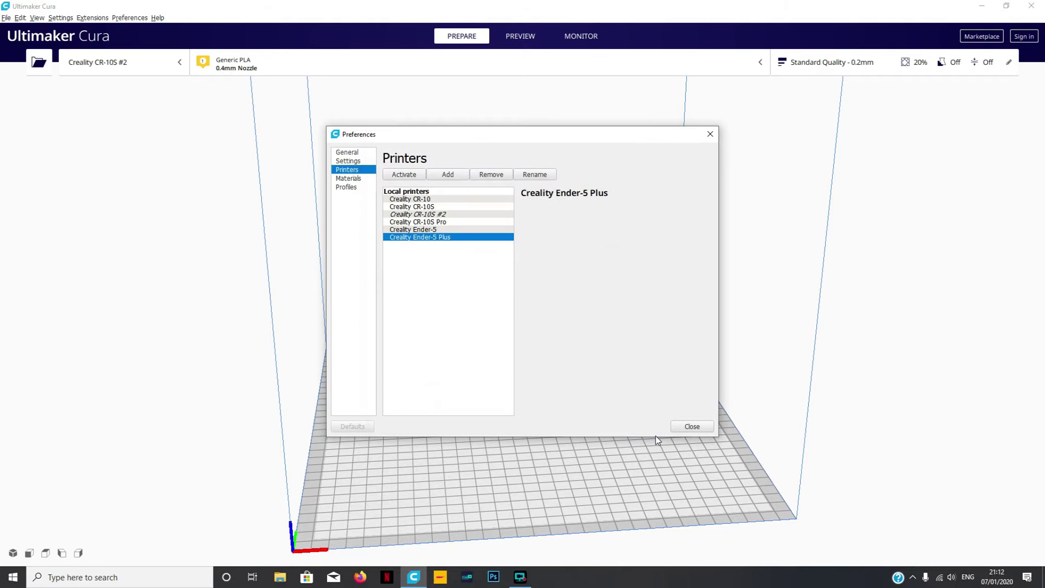
Remove the duplicate printer Creality CR-10S #2 and close the preferences.
{"action": "left_click", "coordinate": [425, 214]}
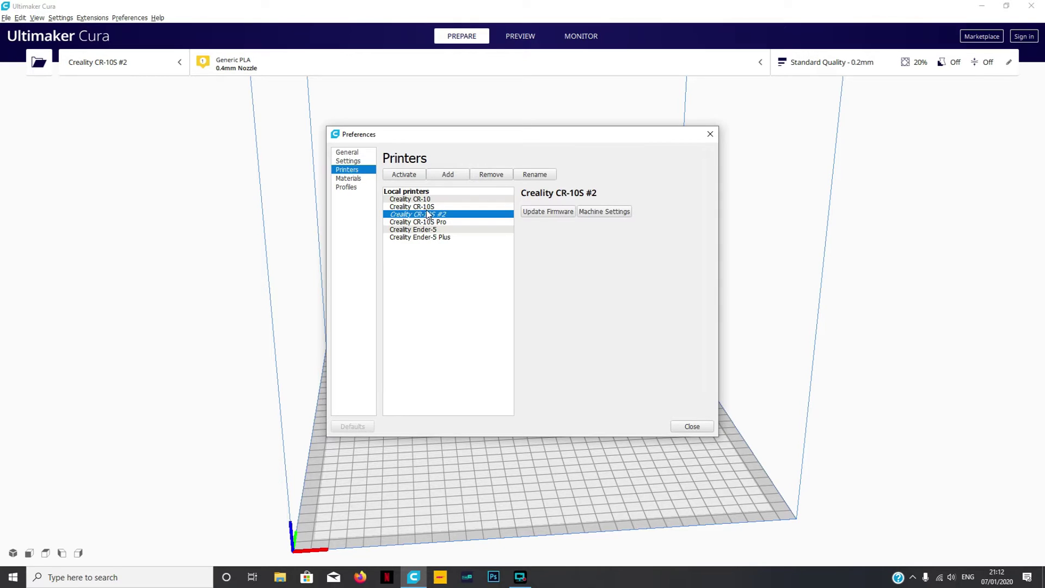
{"action": "left_click", "coordinate": [497, 175]}
{"action": "left_click", "coordinate": [583, 295]}
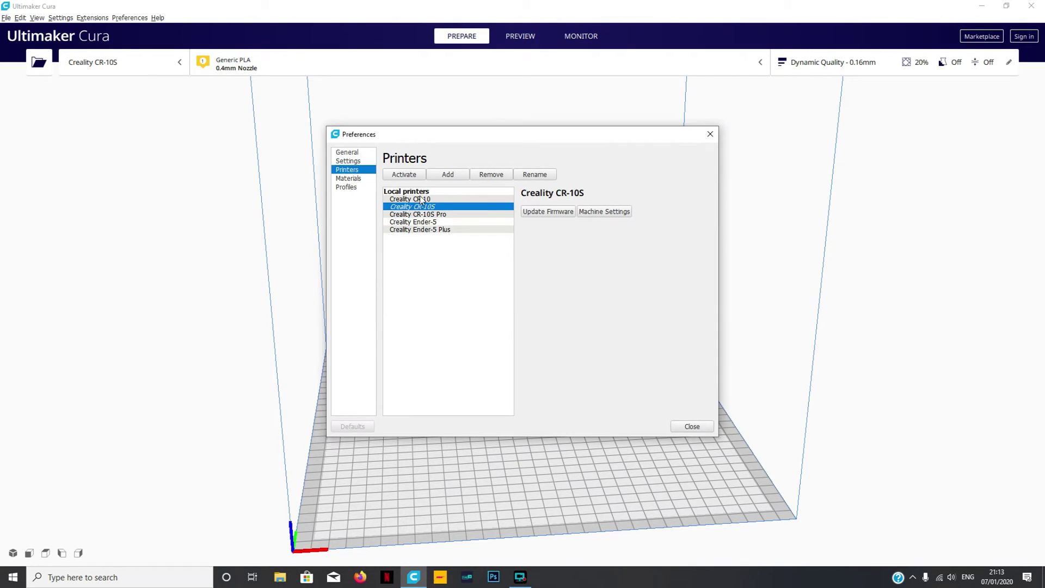
{"action": "left_click", "coordinate": [690, 426]}
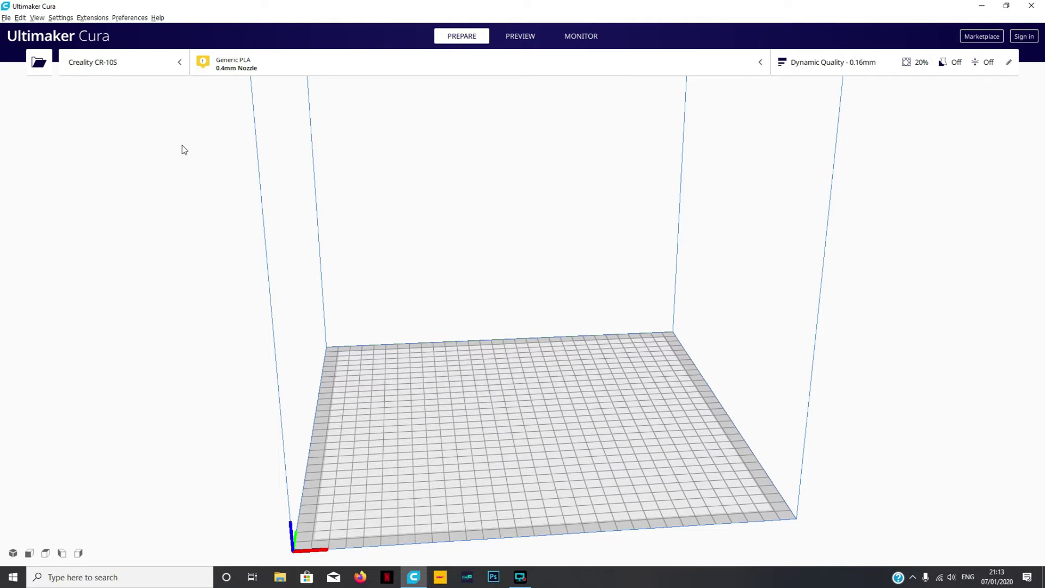
Choose Creality CR-10S as the active printer from the preset printers.
{"action": "left_click", "coordinate": [96, 72]}
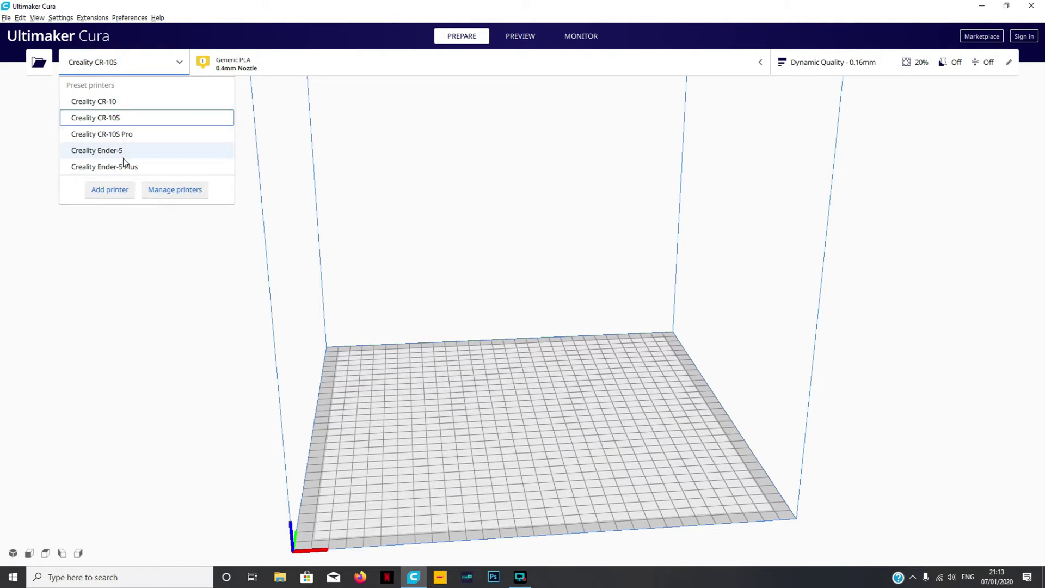
{"action": "left_click", "coordinate": [117, 119]}
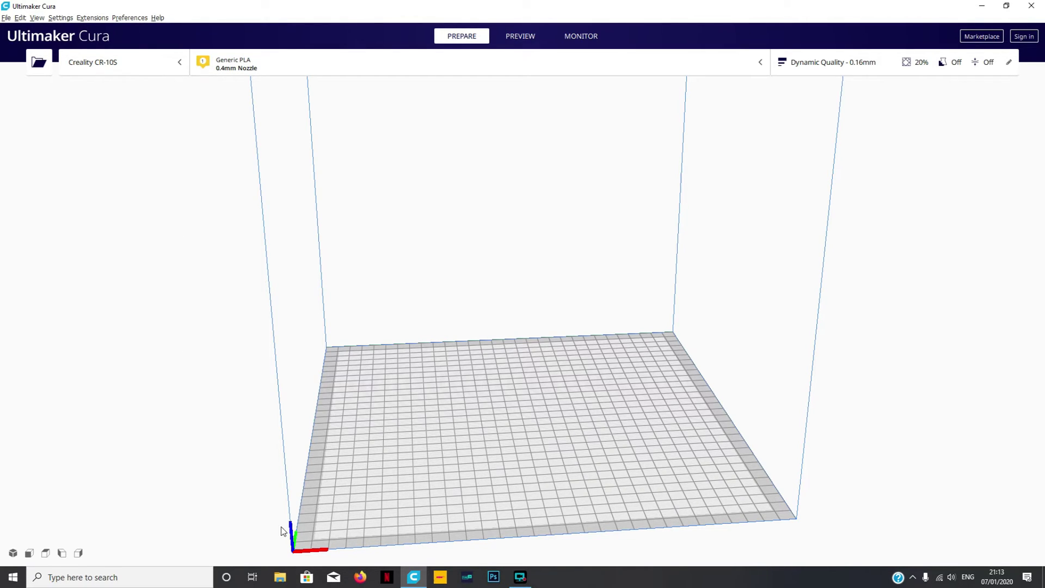
Switch to Firefox, open the Thingiverse website and search it for "iron man bust".
{"action": "left_click", "coordinate": [361, 577]}
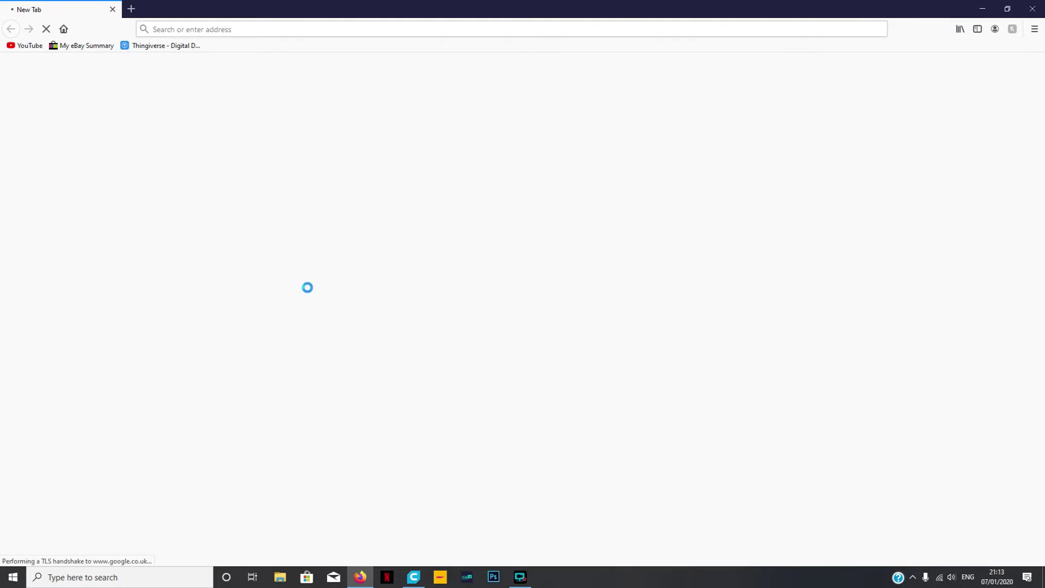
{"action": "left_click", "coordinate": [157, 45]}
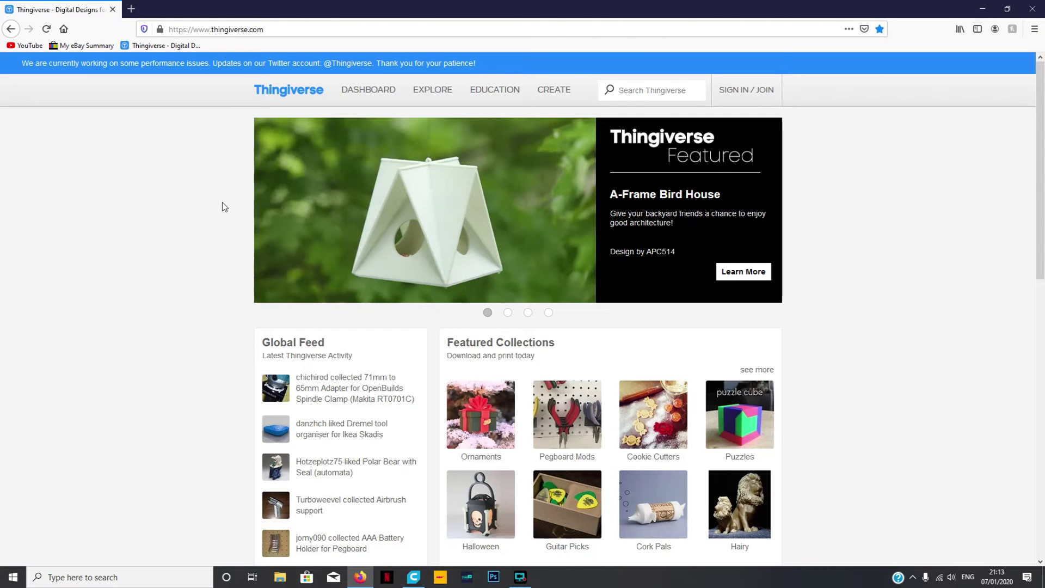
{"action": "left_click", "coordinate": [634, 91]}
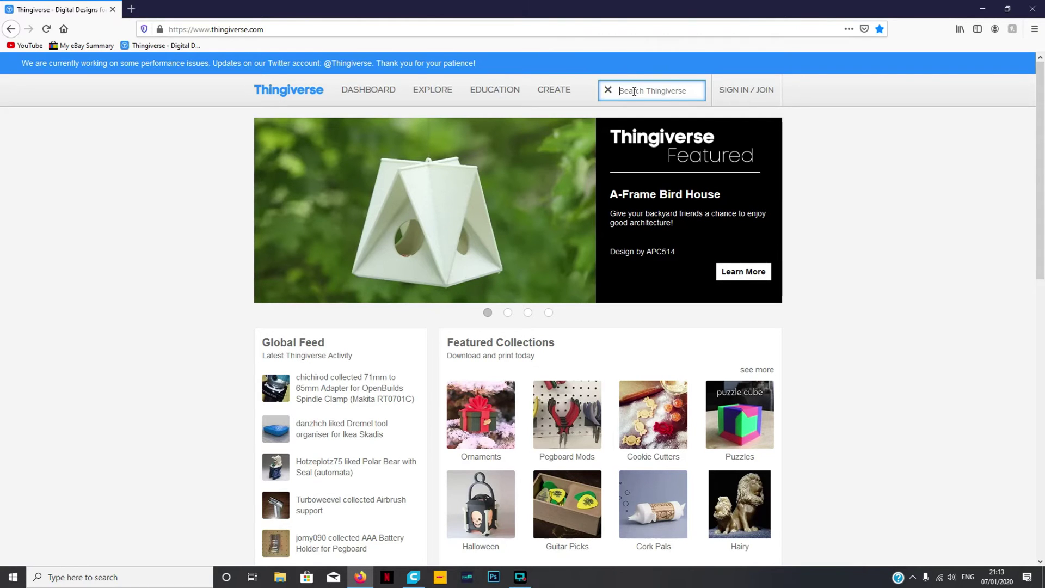
{"action": "type", "text": "iron"}
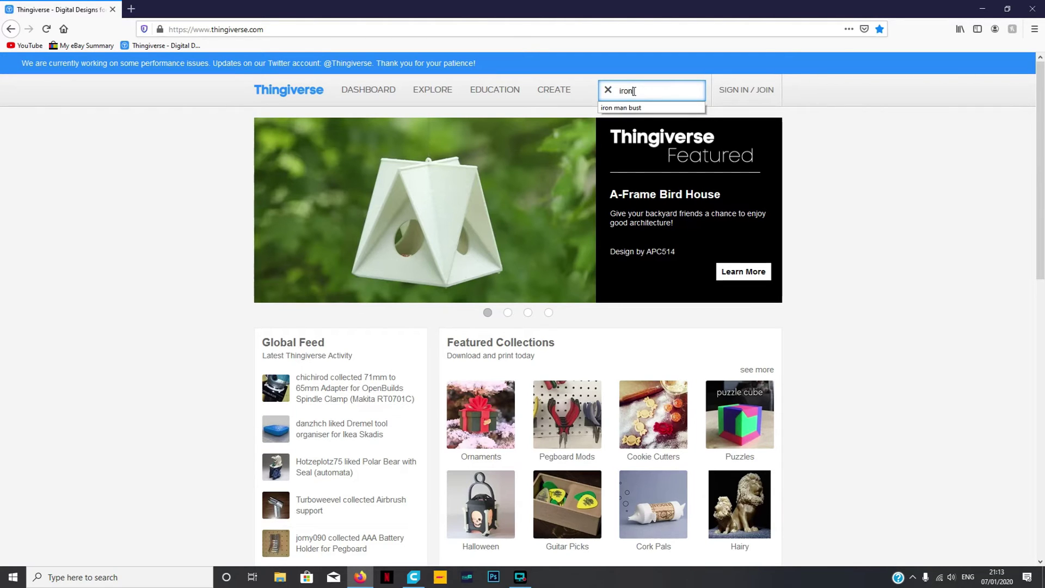
{"action": "type", "text": " man bust"}
{"action": "key", "text": "Return"}
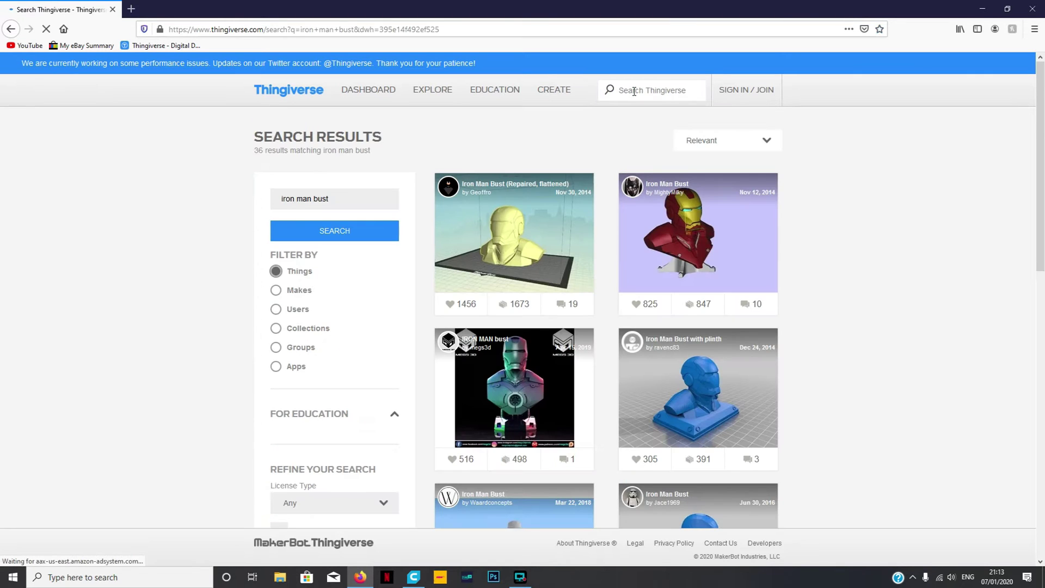
Browse the search results and open the model page "Iron Man Mark 85 Bust + Wearable Helmet - Avengers: Endgame".
{"action": "scroll", "coordinate": [832, 272], "scroll_direction": "down", "scroll_amount": 2}
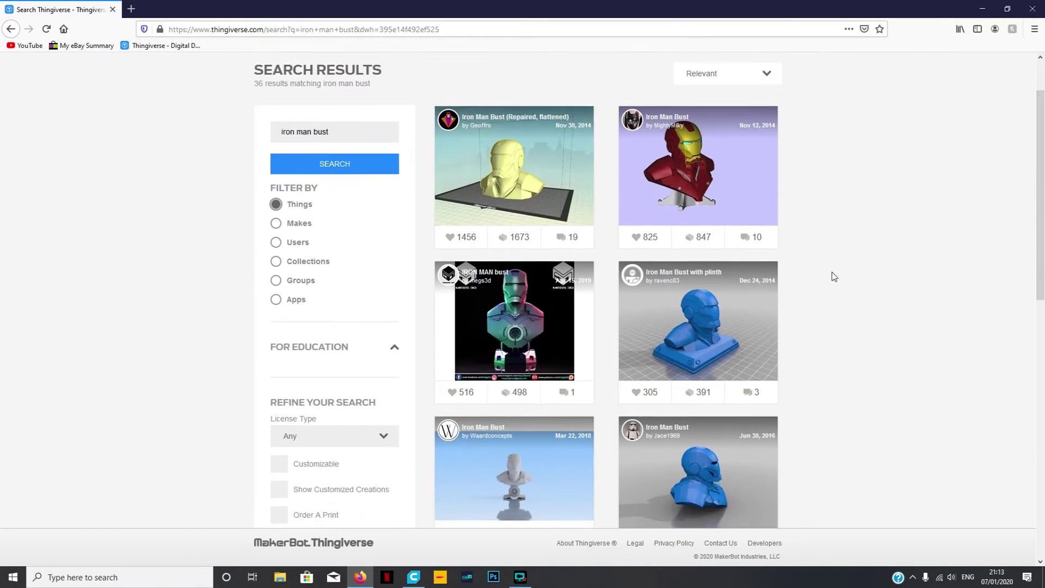
{"action": "scroll", "coordinate": [836, 276], "scroll_direction": "up", "scroll_amount": 2}
{"action": "scroll", "coordinate": [835, 277], "scroll_direction": "down", "scroll_amount": 4}
{"action": "scroll", "coordinate": [837, 275], "scroll_direction": "down", "scroll_amount": 5}
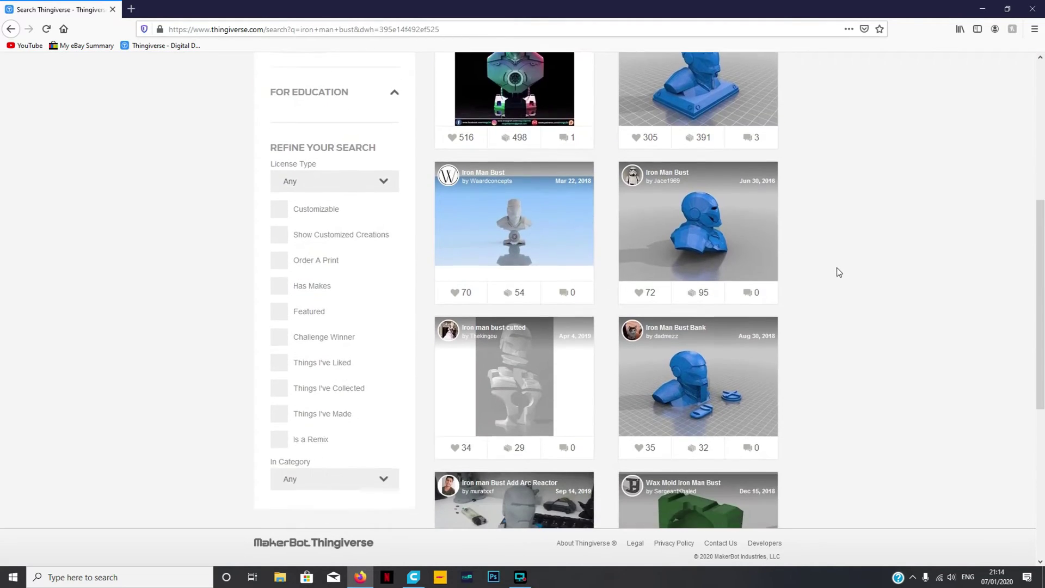
{"action": "scroll", "coordinate": [841, 268], "scroll_direction": "down", "scroll_amount": 5}
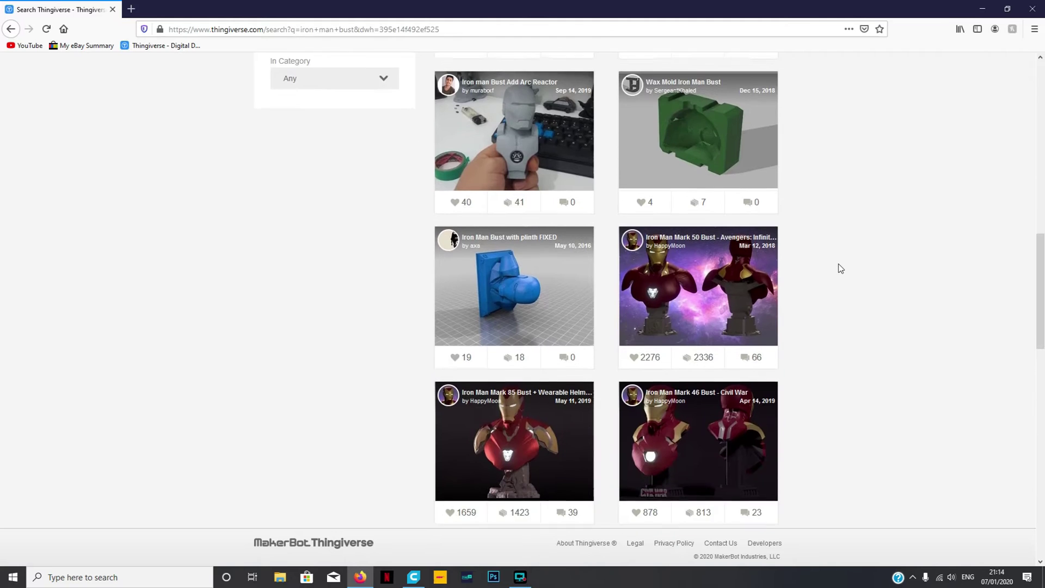
{"action": "scroll", "coordinate": [843, 267], "scroll_direction": "down", "scroll_amount": 5}
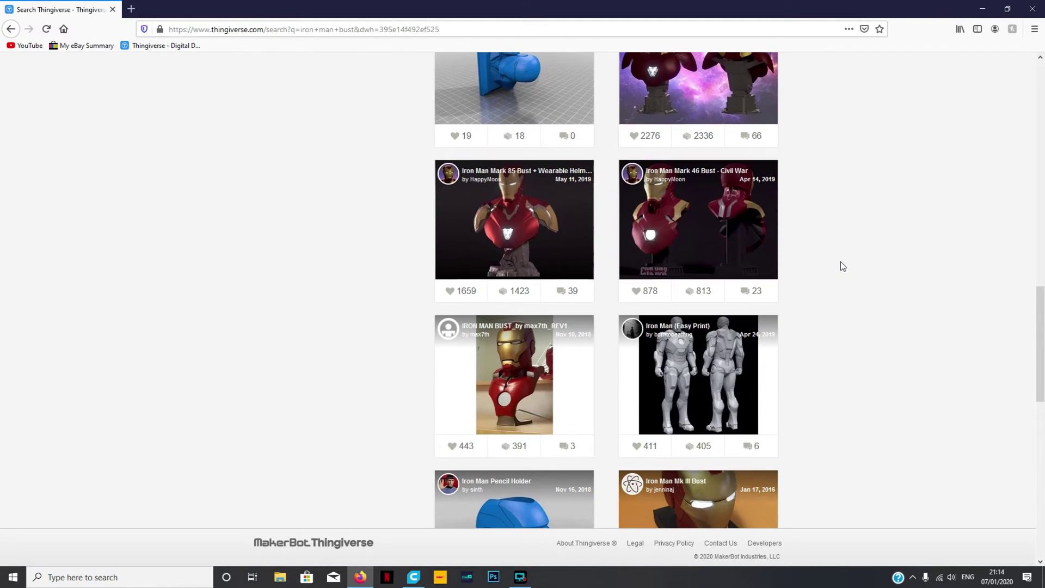
{"action": "scroll", "coordinate": [847, 266], "scroll_direction": "up", "scroll_amount": 5}
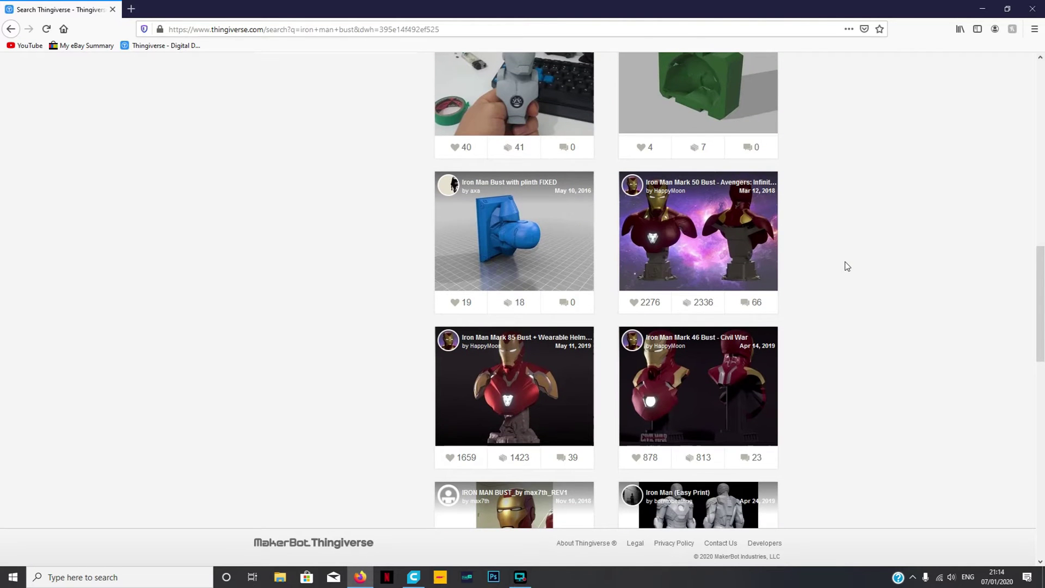
{"action": "scroll", "coordinate": [847, 266], "scroll_direction": "up", "scroll_amount": 1}
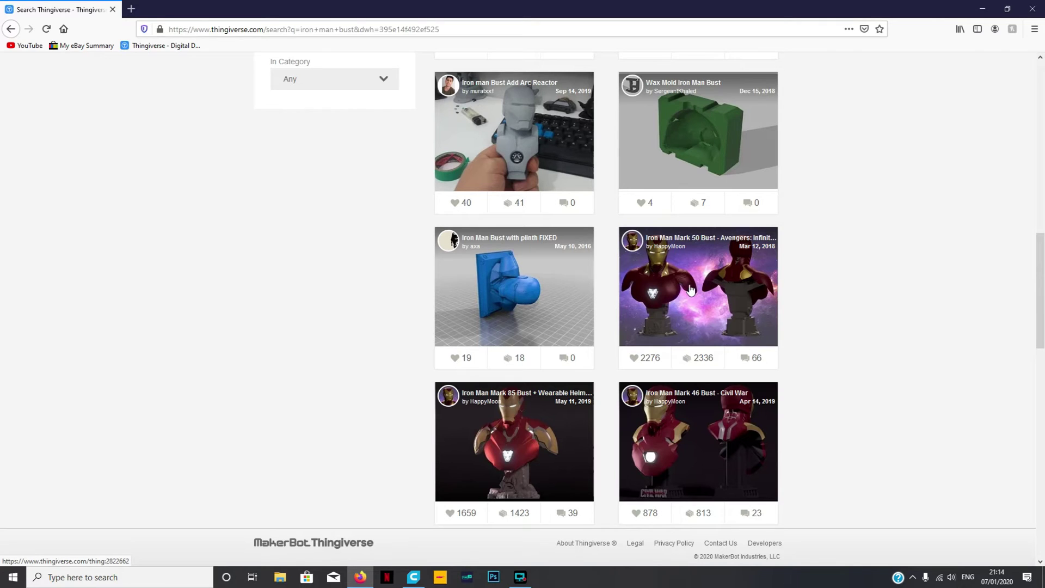
{"action": "left_click", "coordinate": [516, 461]}
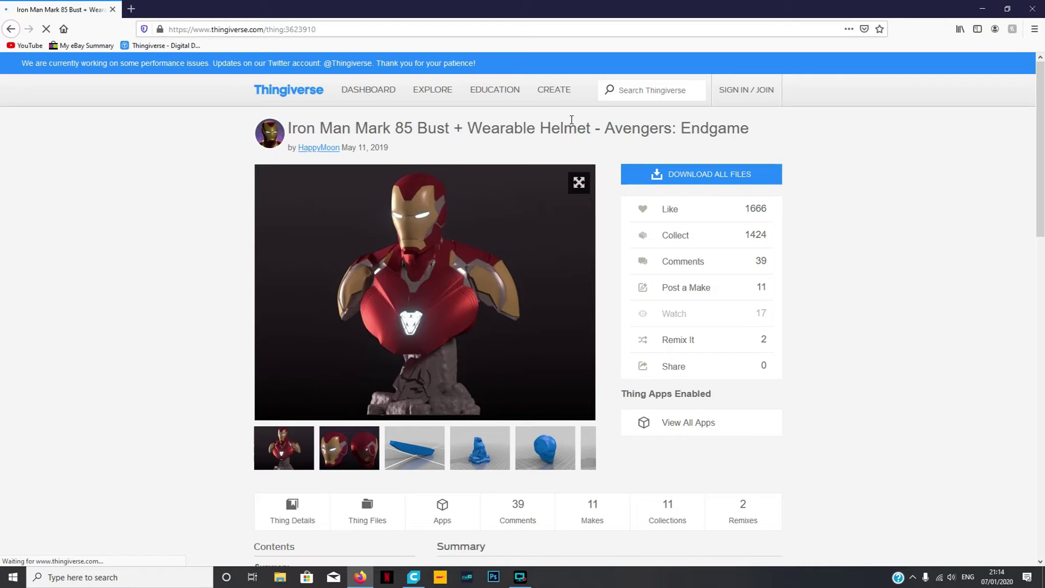
{"action": "scroll", "coordinate": [414, 436], "scroll_direction": "down", "scroll_amount": 1}
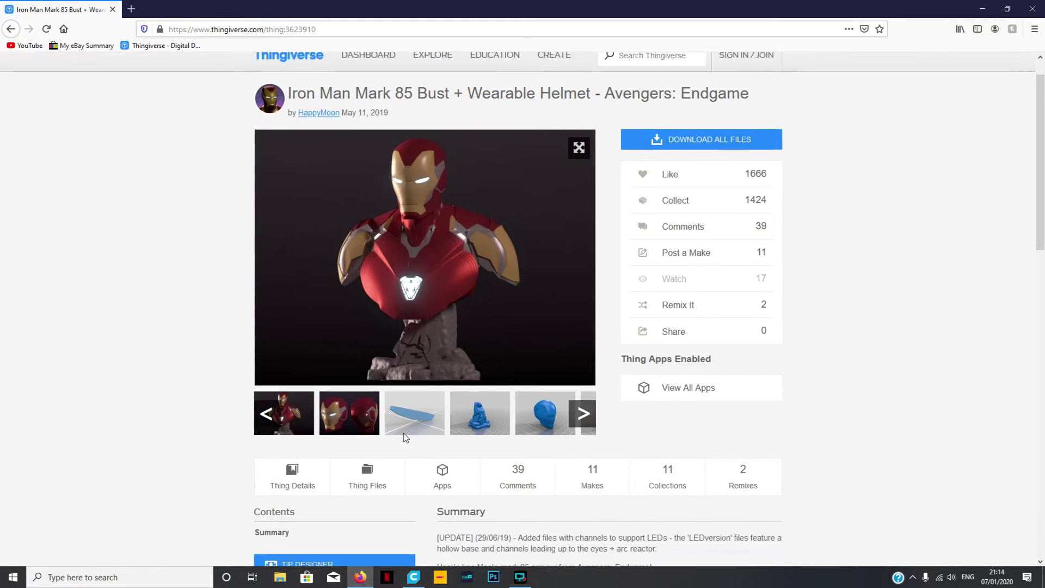
Open the Iron Man Mark 85 bust's file list and review the STL files offered for download.
{"action": "scroll", "coordinate": [406, 437], "scroll_direction": "down", "scroll_amount": 2}
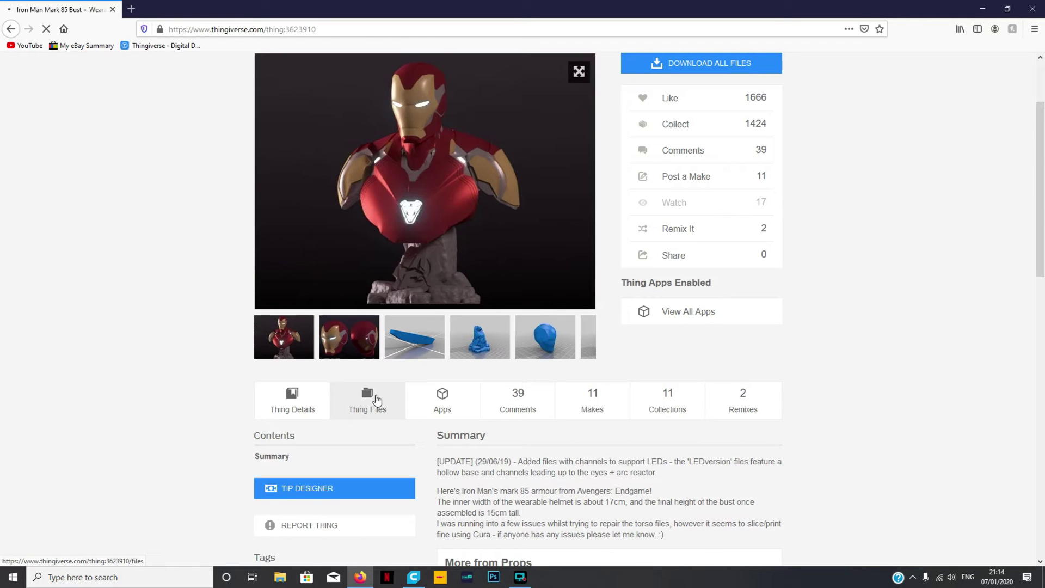
{"action": "scroll", "coordinate": [184, 372], "scroll_direction": "up", "scroll_amount": 3}
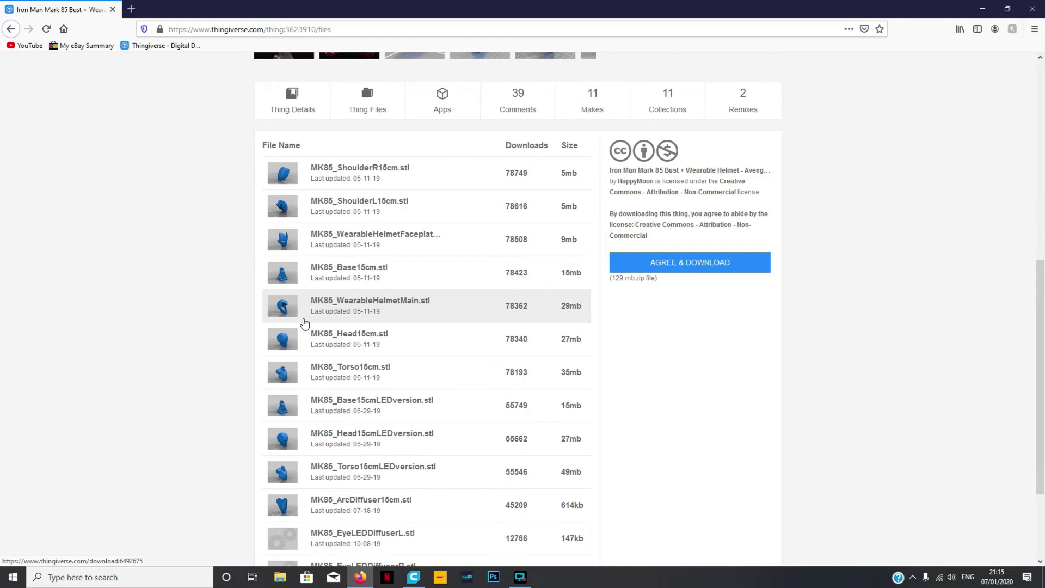
{"action": "scroll", "coordinate": [321, 402], "scroll_direction": "down", "scroll_amount": 2}
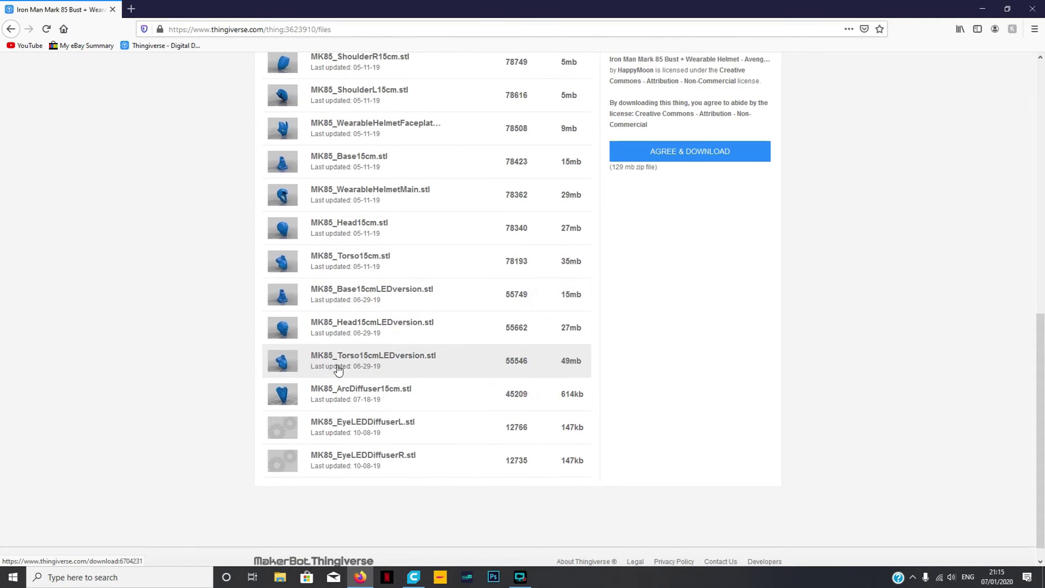
{"action": "scroll", "coordinate": [353, 287], "scroll_direction": "up", "scroll_amount": 4}
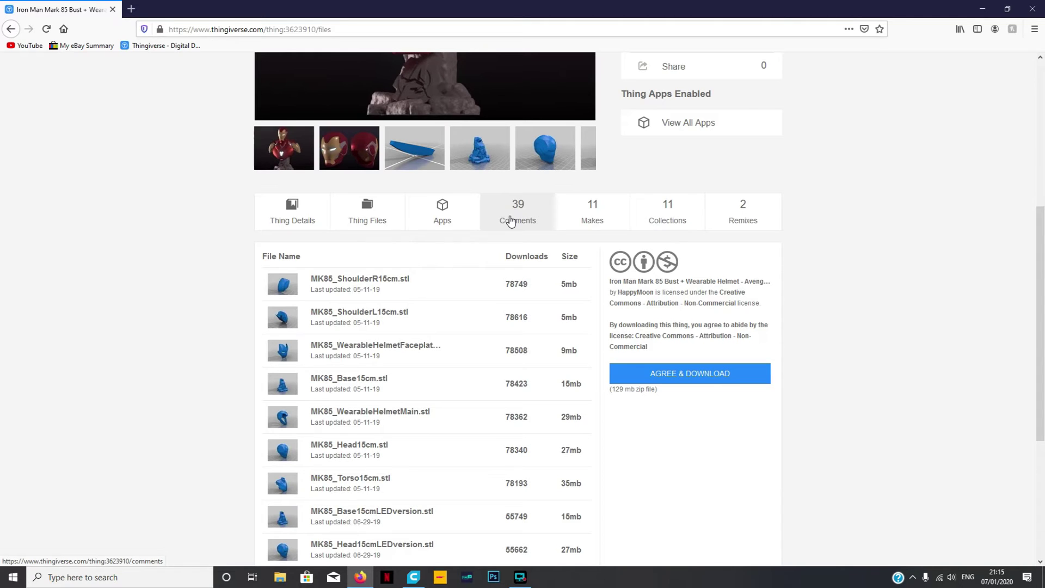
{"action": "scroll", "coordinate": [823, 210], "scroll_direction": "up", "scroll_amount": 5}
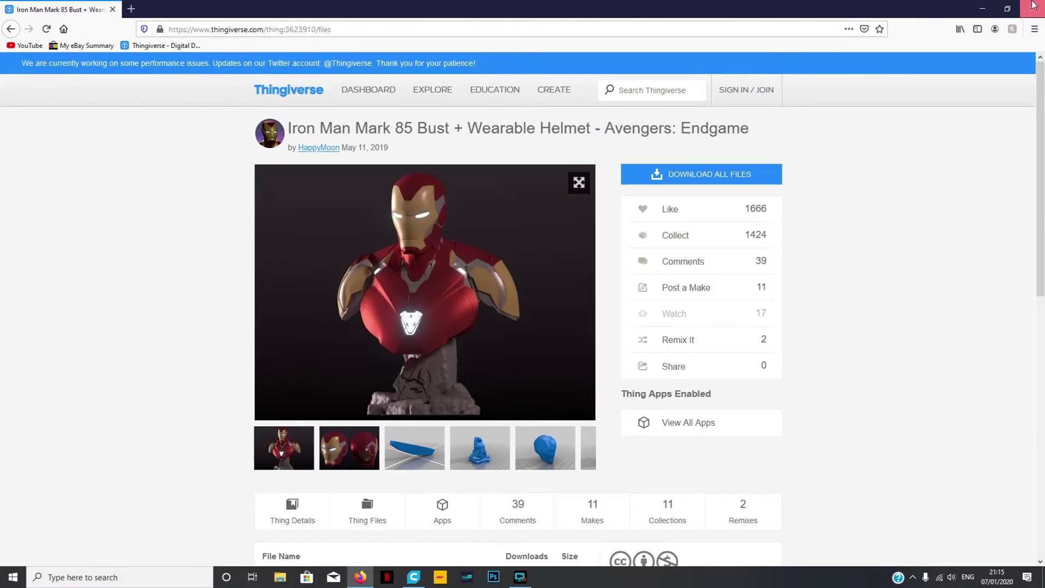
Minimise Firefox, check the Downloads folder and the 3d prints folder in File Explorer, and close the window.
{"action": "left_click", "coordinate": [984, 9]}
{"action": "left_click", "coordinate": [280, 578]}
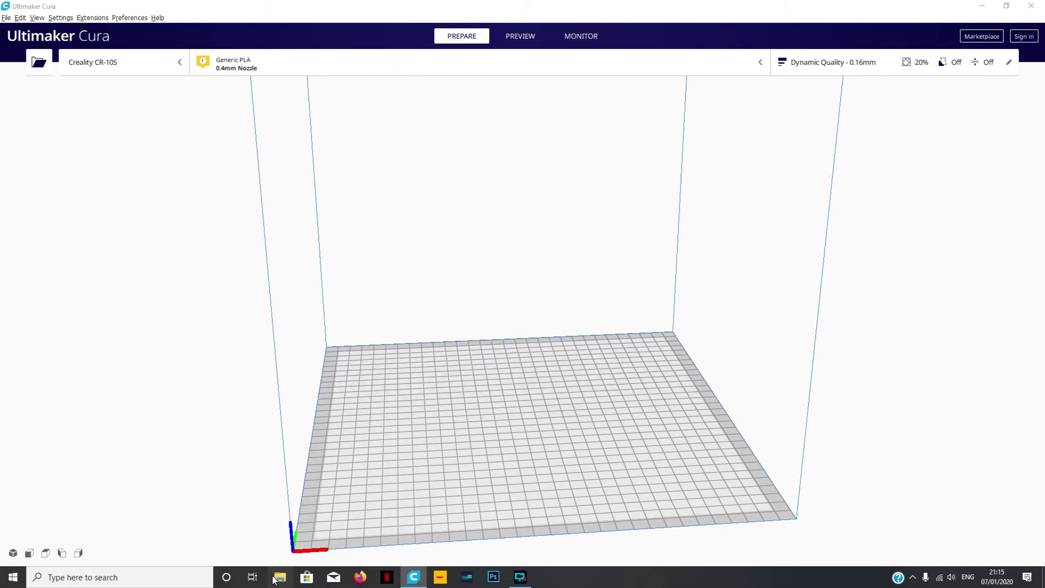
{"action": "left_click", "coordinate": [455, 230]}
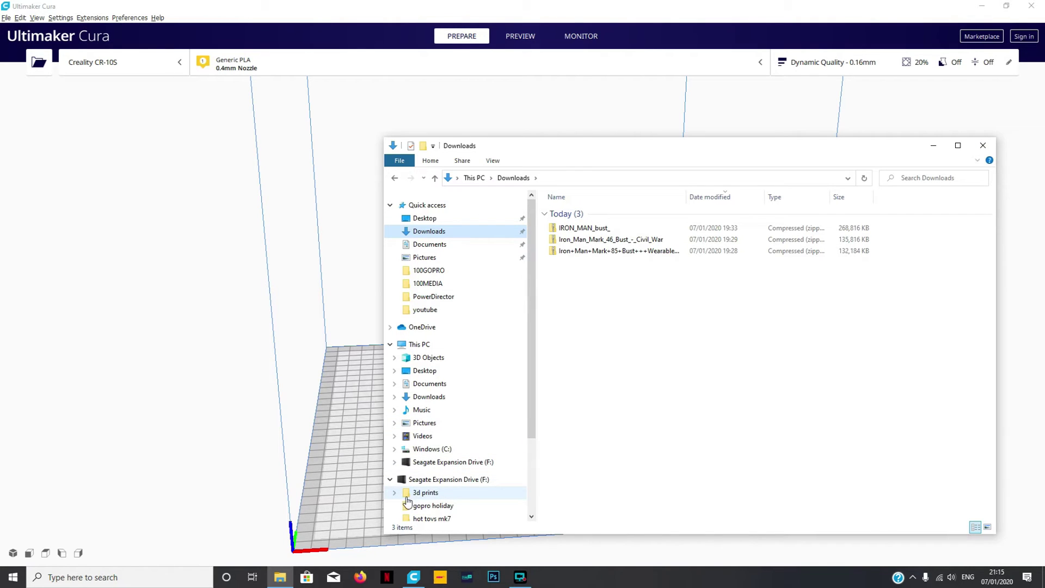
{"action": "left_click", "coordinate": [425, 494]}
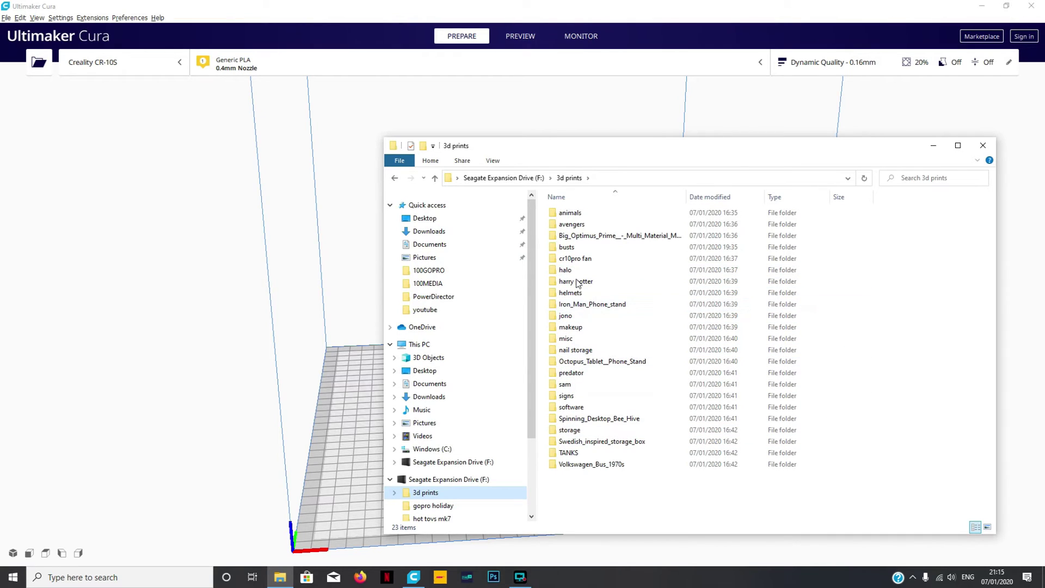
{"action": "left_click", "coordinate": [982, 146]}
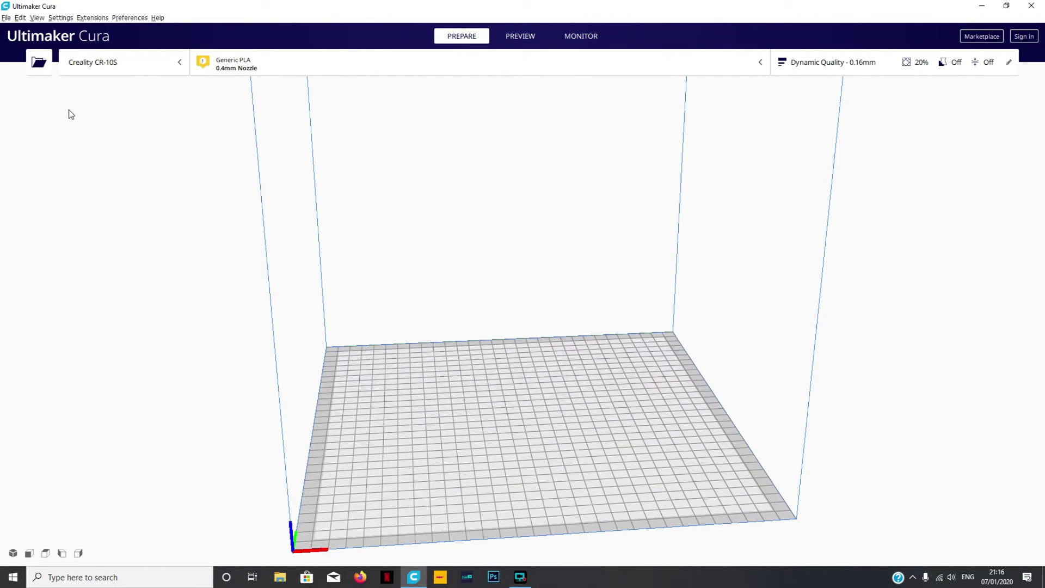
Start opening a model file and go to the Iron Man Mark 85 bust folder inside 3d prints > busts.
{"action": "left_click", "coordinate": [38, 63]}
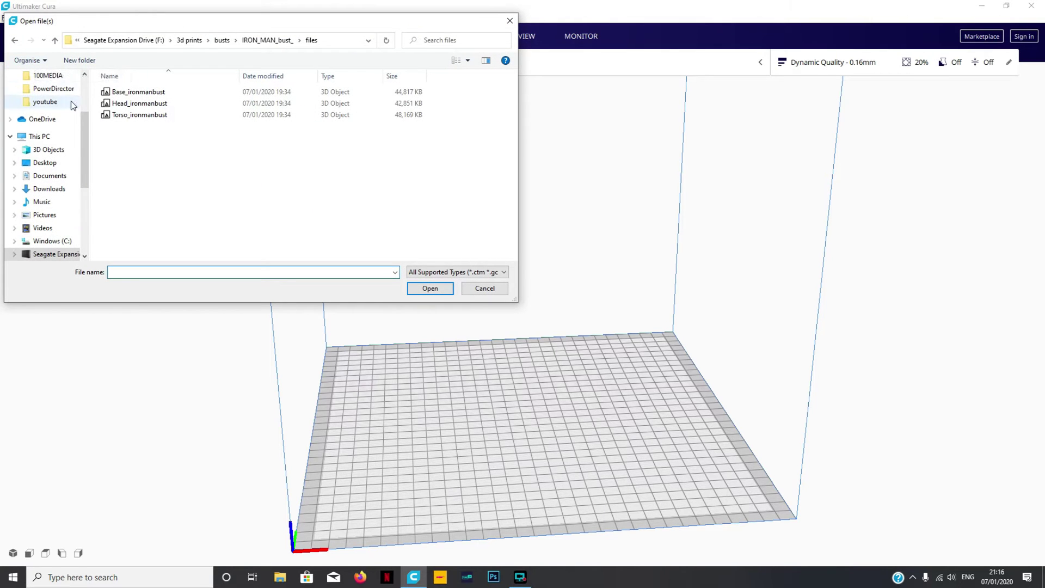
{"action": "left_click", "coordinate": [56, 42]}
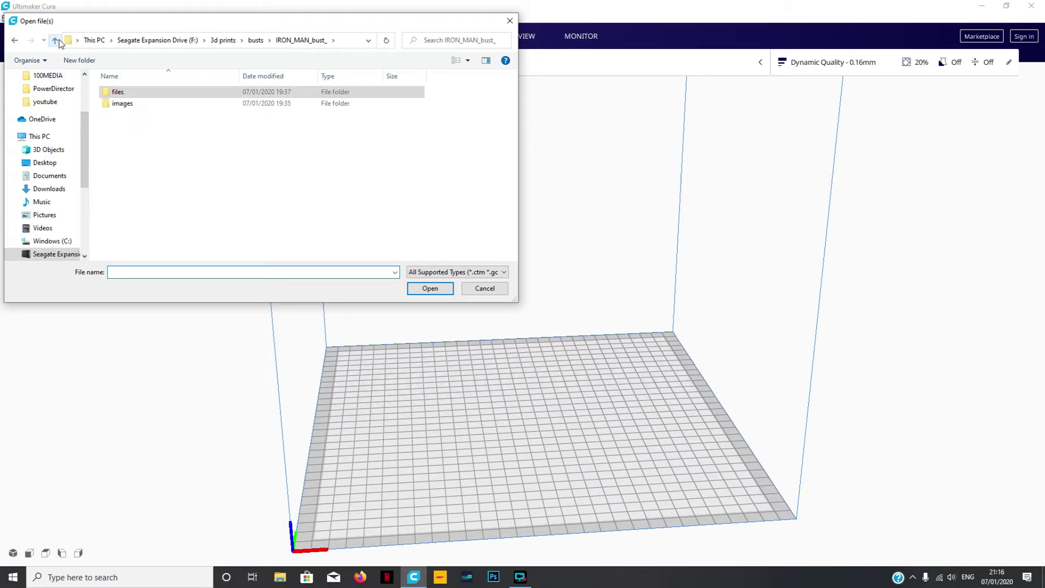
{"action": "left_click", "coordinate": [56, 41]}
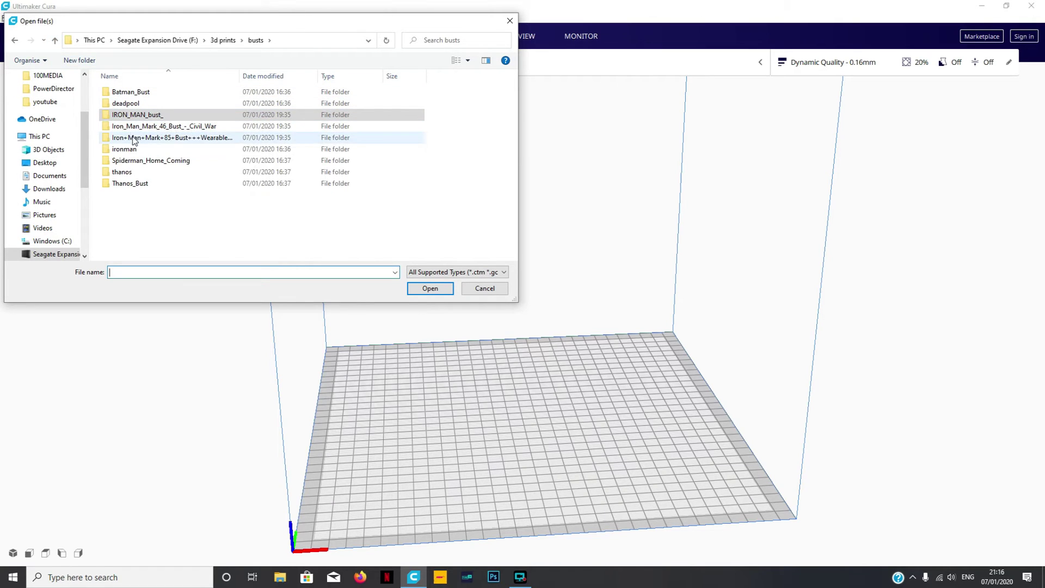
{"action": "left_click", "coordinate": [161, 139]}
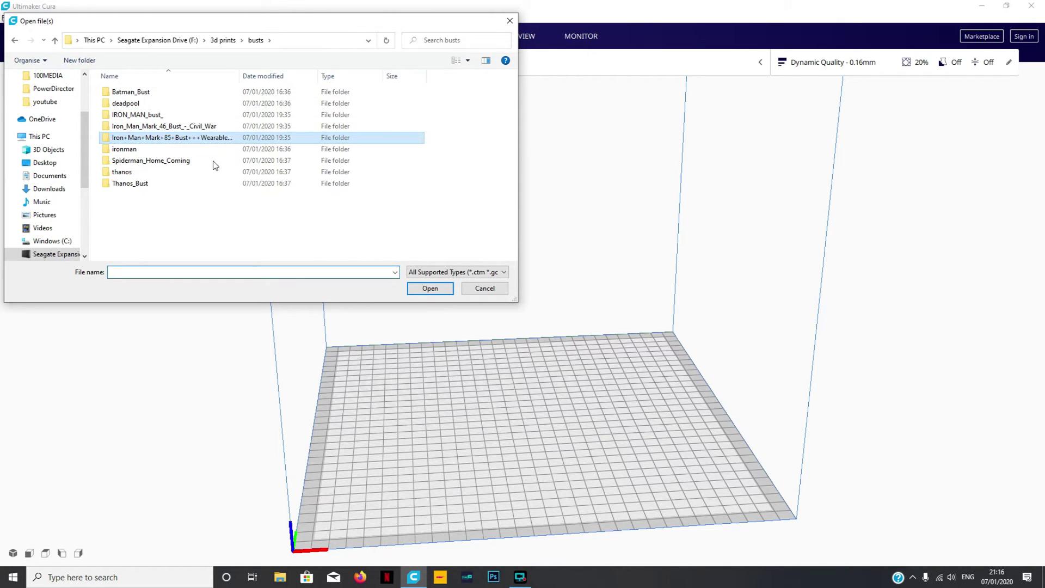
{"action": "left_click", "coordinate": [431, 288]}
Look through the preview pictures in the bust's images folder and return to the parent folder.
{"action": "double_click", "coordinate": [121, 105]}
{"action": "scroll", "coordinate": [276, 132], "scroll_direction": "down", "scroll_amount": 5}
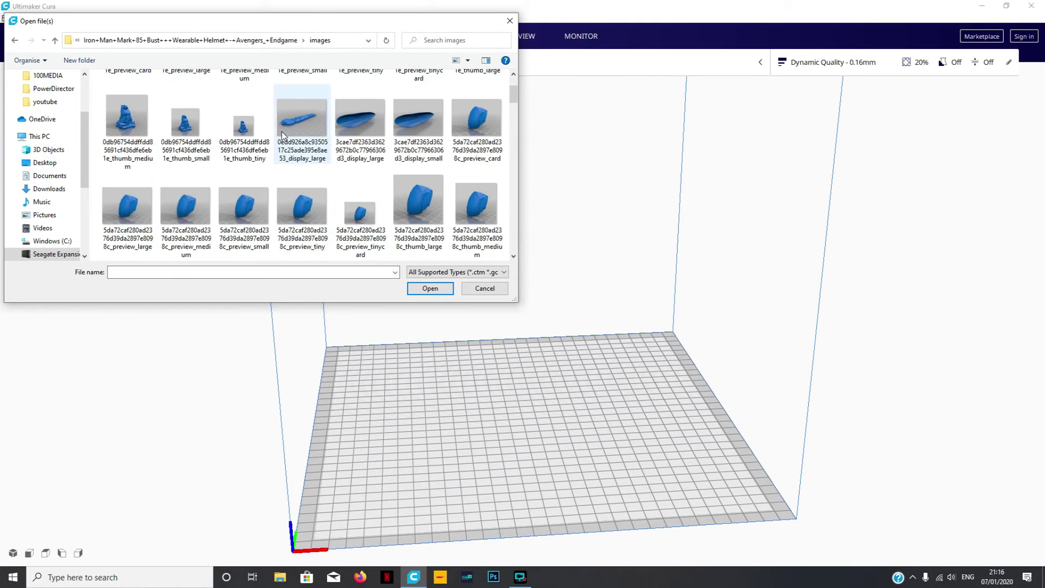
{"action": "scroll", "coordinate": [316, 170], "scroll_direction": "up", "scroll_amount": 5}
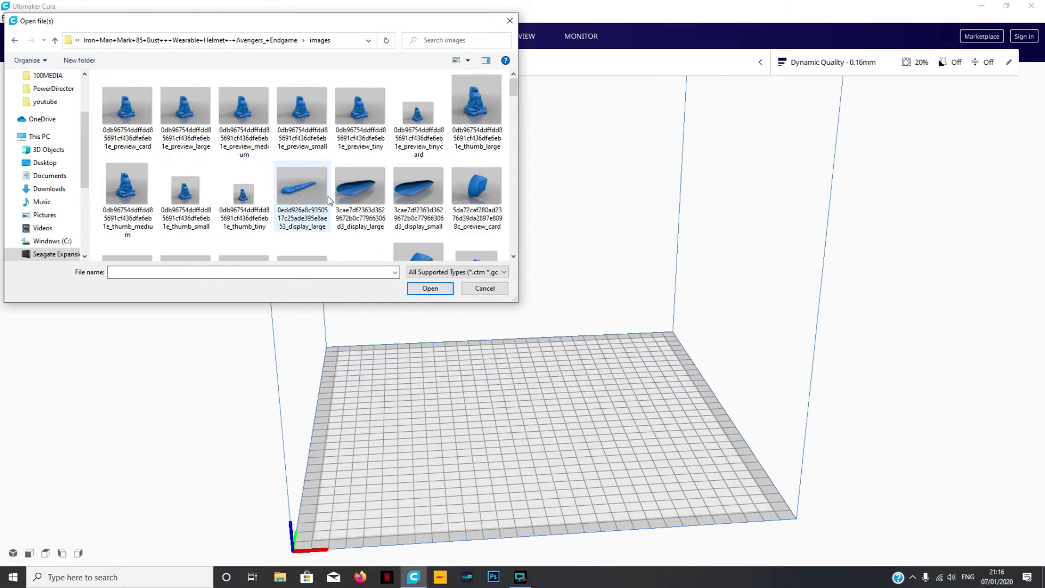
{"action": "left_click", "coordinate": [54, 40]}
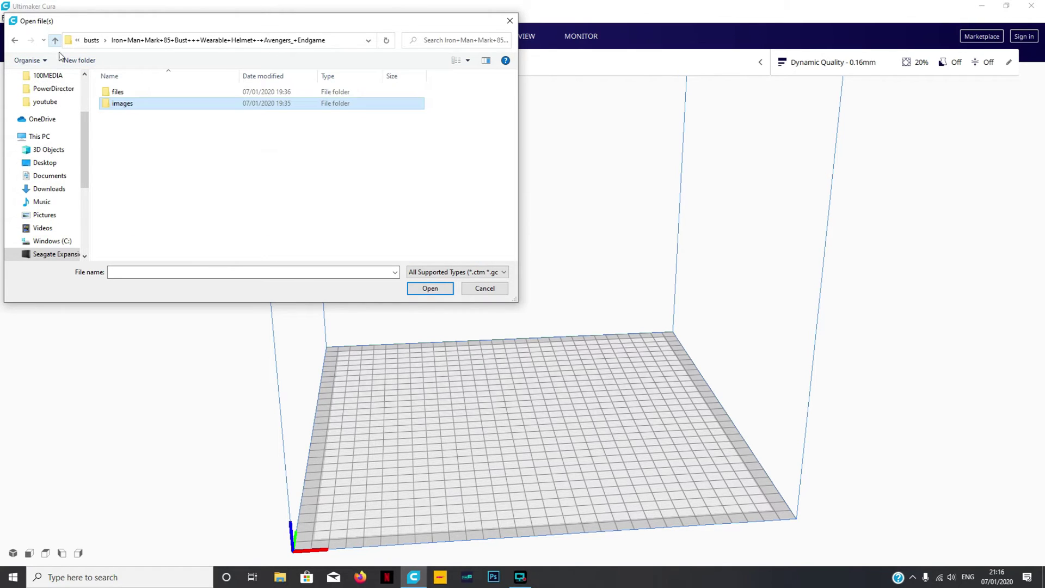
Load MK85_Base15cm from the bust's files folder onto the build plate.
{"action": "double_click", "coordinate": [117, 92]}
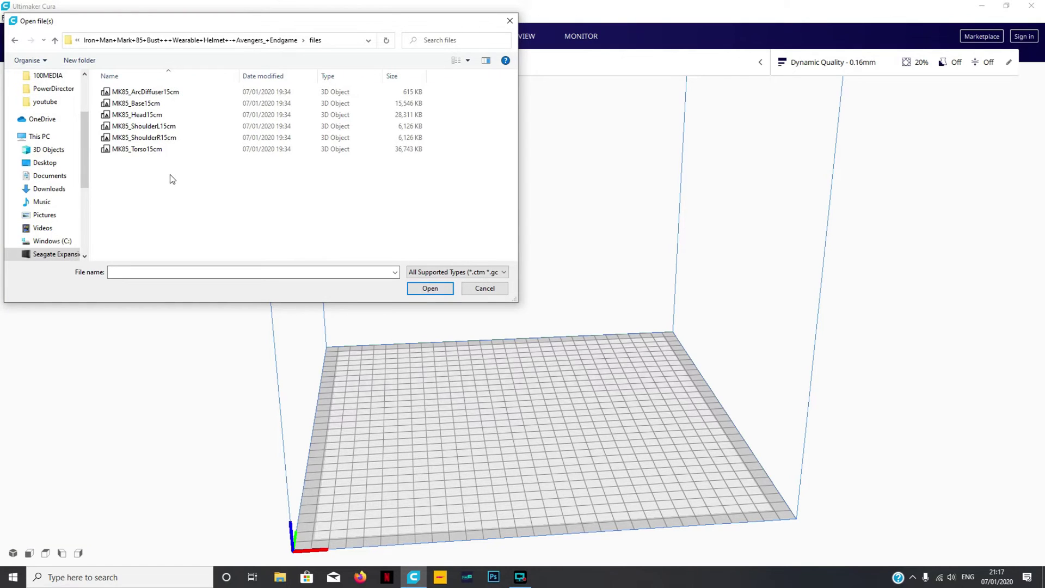
{"action": "left_click", "coordinate": [153, 107]}
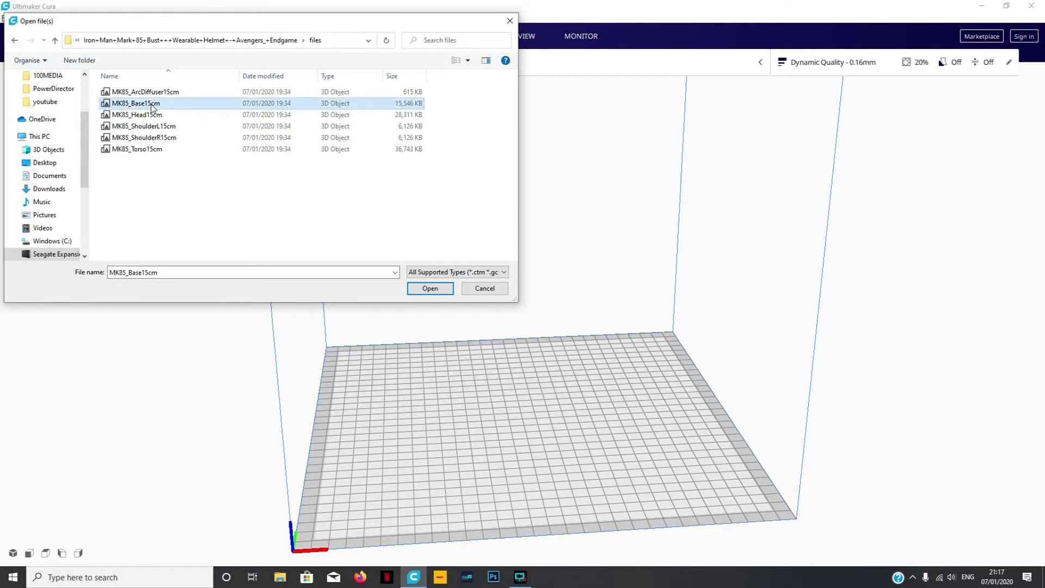
{"action": "left_click", "coordinate": [420, 289]}
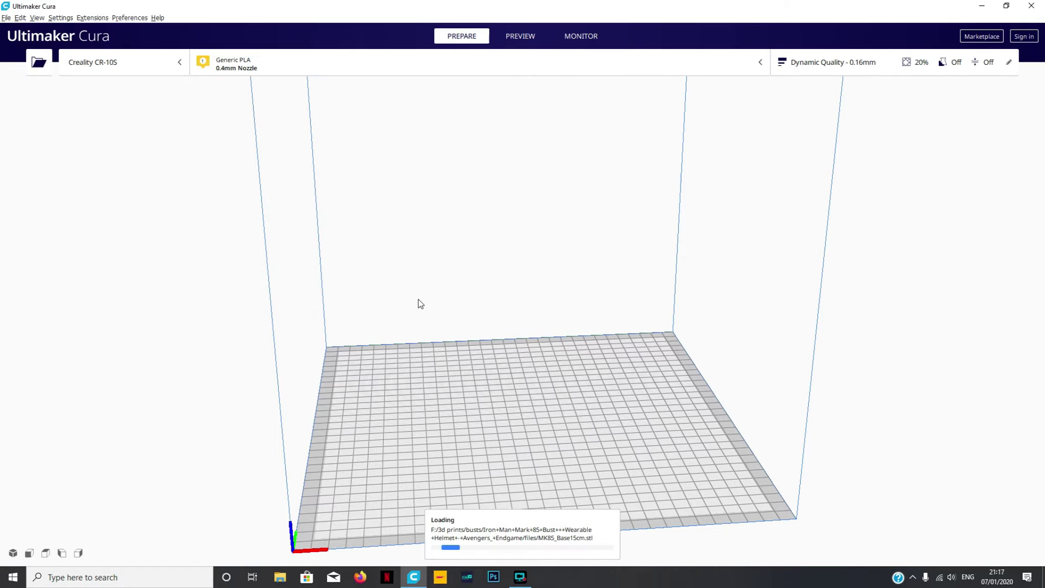
Select the base model and move it slightly on the build plate, to about X -1.65 mm and Y 3.71 mm.
{"action": "right_click_drag", "start_coordinate": [536, 350], "coordinate": [540, 417]}
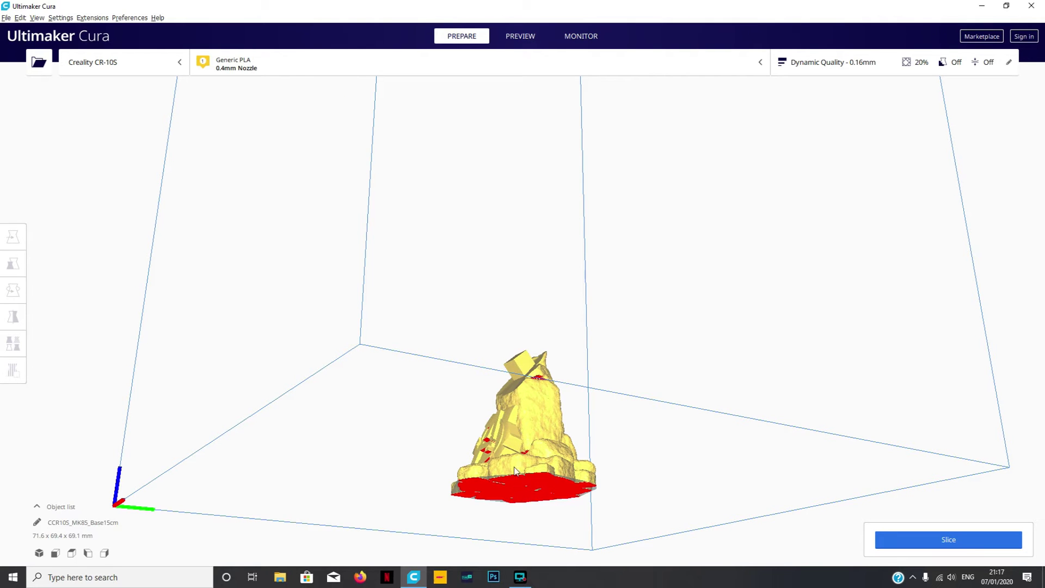
{"action": "mouse_move", "coordinate": [511, 452]}
{"action": "right_mouse_down"}
{"action": "mouse_move", "coordinate": [556, 431]}
{"action": "mouse_move", "coordinate": [558, 448]}
{"action": "mouse_move", "coordinate": [492, 437]}
{"action": "mouse_move", "coordinate": [537, 458]}
{"action": "mouse_move", "coordinate": [524, 465]}
{"action": "mouse_move", "coordinate": [531, 469]}
{"action": "mouse_move", "coordinate": [510, 461]}
{"action": "right_mouse_up"}
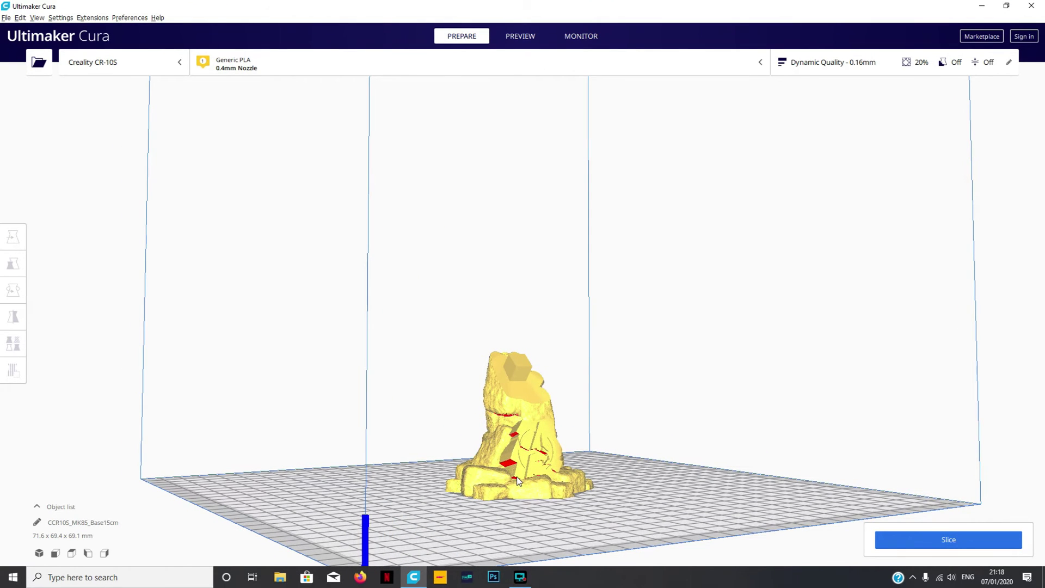
{"action": "right_click_drag", "start_coordinate": [533, 468], "coordinate": [480, 416]}
{"action": "scroll", "coordinate": [529, 399], "scroll_direction": "down", "scroll_amount": 3}
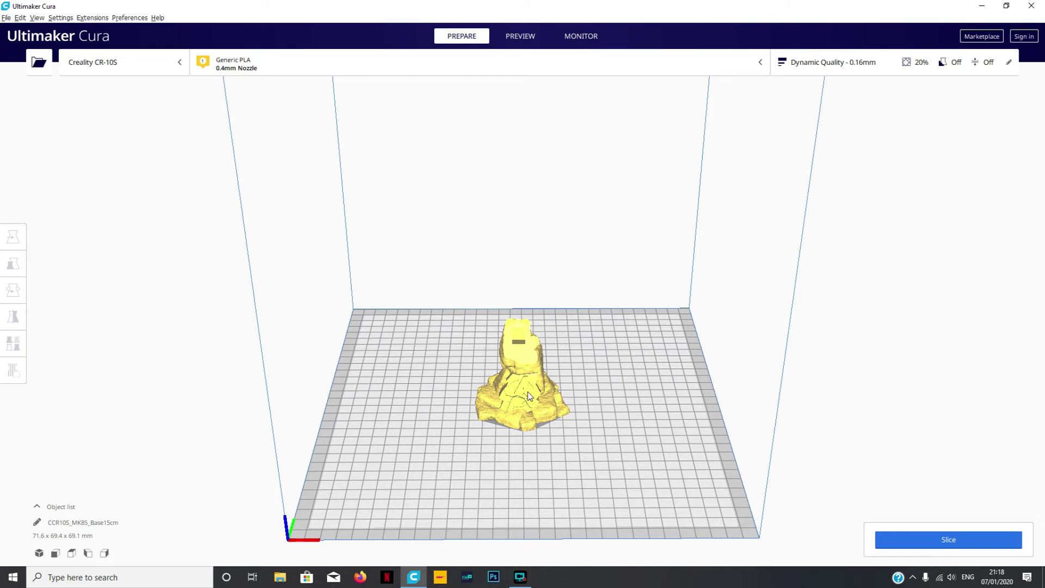
{"action": "left_click", "coordinate": [529, 398]}
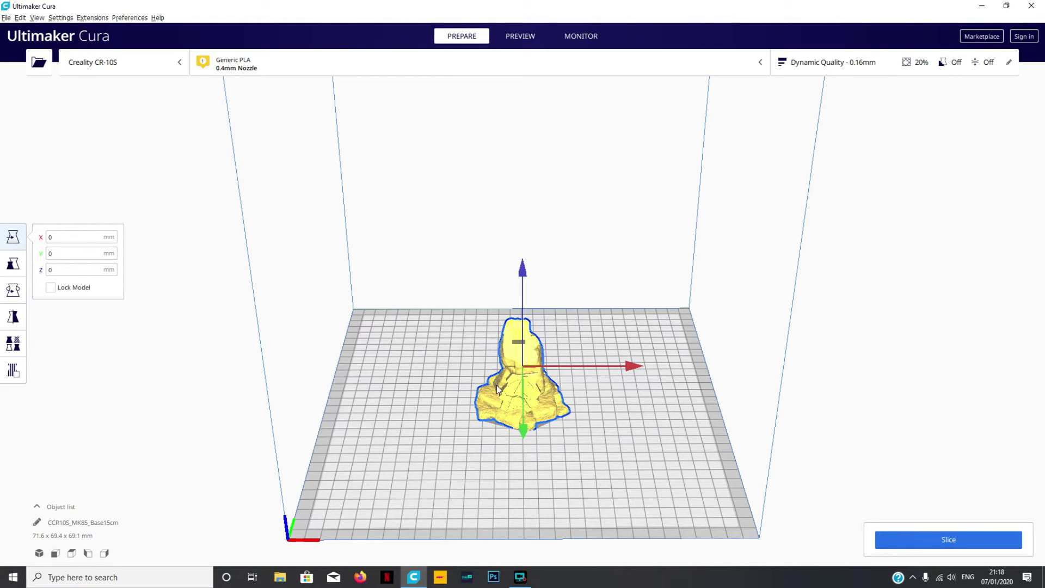
{"action": "mouse_move", "coordinate": [506, 399]}
{"action": "left_mouse_down"}
{"action": "mouse_move", "coordinate": [494, 374]}
{"action": "mouse_move", "coordinate": [450, 369]}
{"action": "mouse_move", "coordinate": [446, 422]}
{"action": "mouse_move", "coordinate": [543, 449]}
{"action": "mouse_move", "coordinate": [552, 374]}
{"action": "mouse_move", "coordinate": [487, 381]}
{"action": "mouse_move", "coordinate": [509, 443]}
{"action": "mouse_move", "coordinate": [504, 398]}
{"action": "left_mouse_up"}
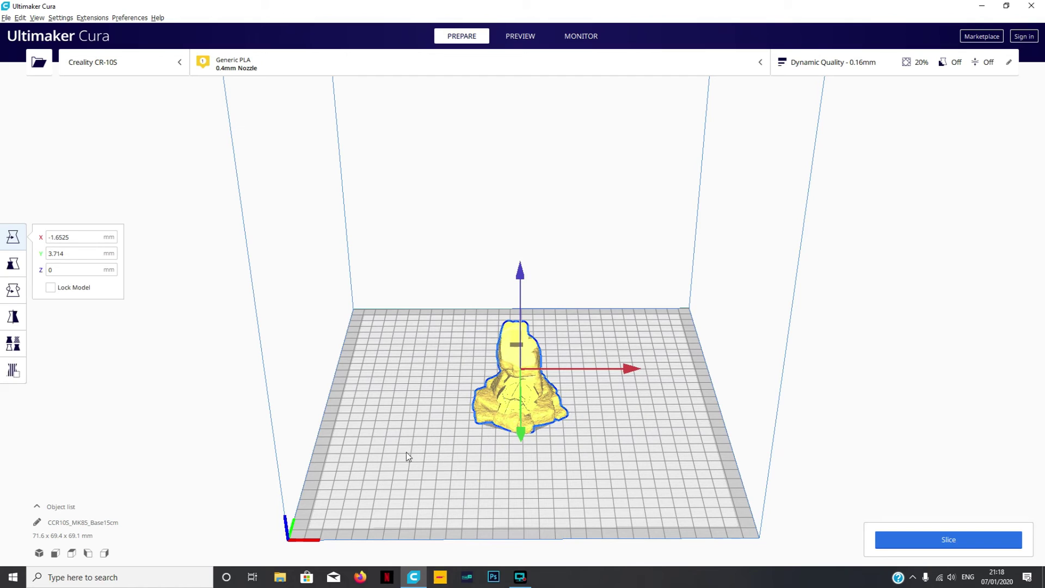
Scale the base model uniformly to 200% and deselect it.
{"action": "left_click", "coordinate": [12, 267]}
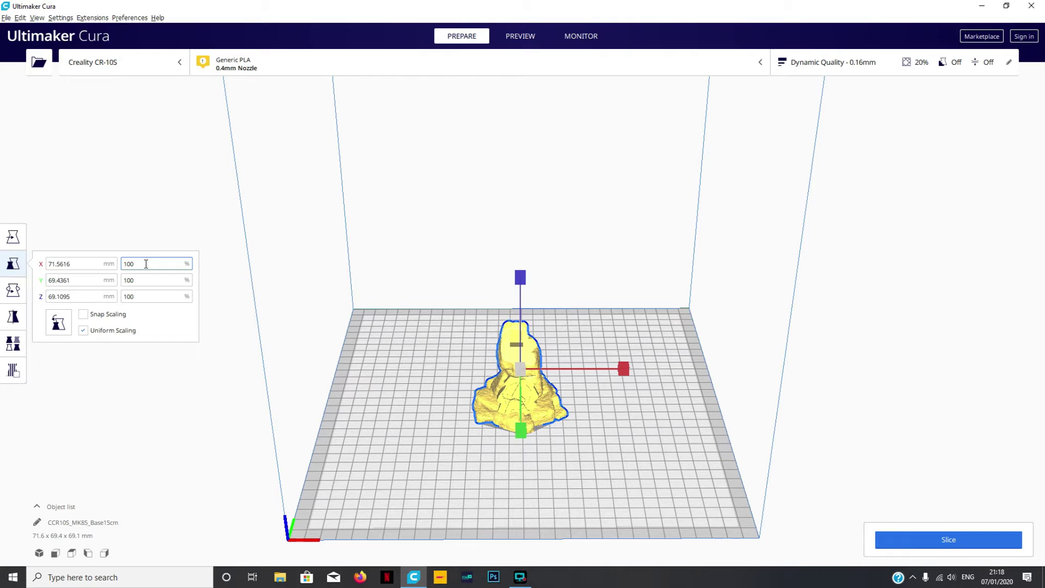
{"action": "left_click_drag", "start_coordinate": [146, 265], "coordinate": [124, 273]}
{"action": "key", "text": "Return"}
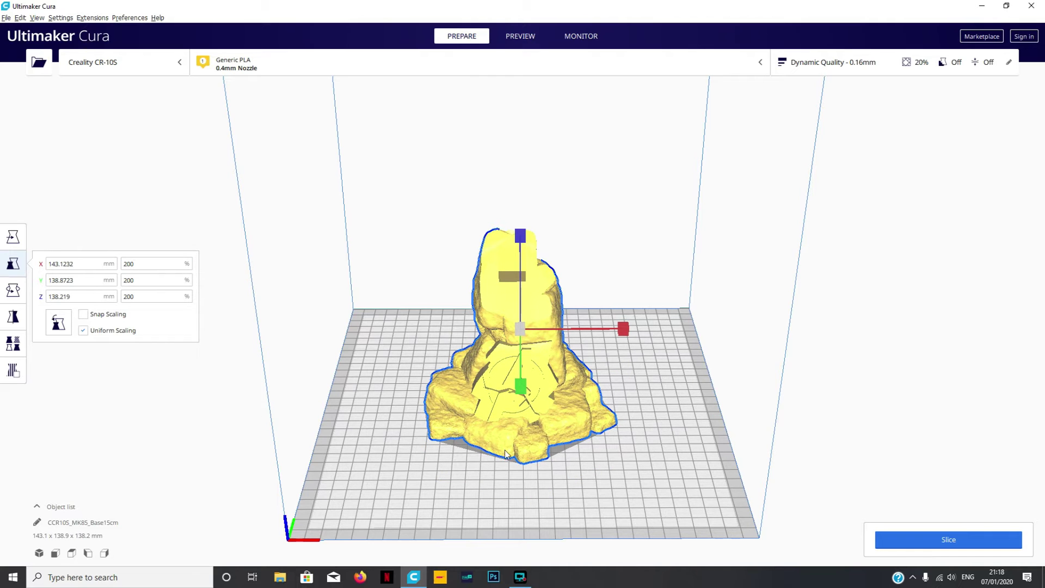
{"action": "left_click", "coordinate": [593, 472]}
{"action": "right_click_drag", "start_coordinate": [557, 474], "coordinate": [567, 437]}
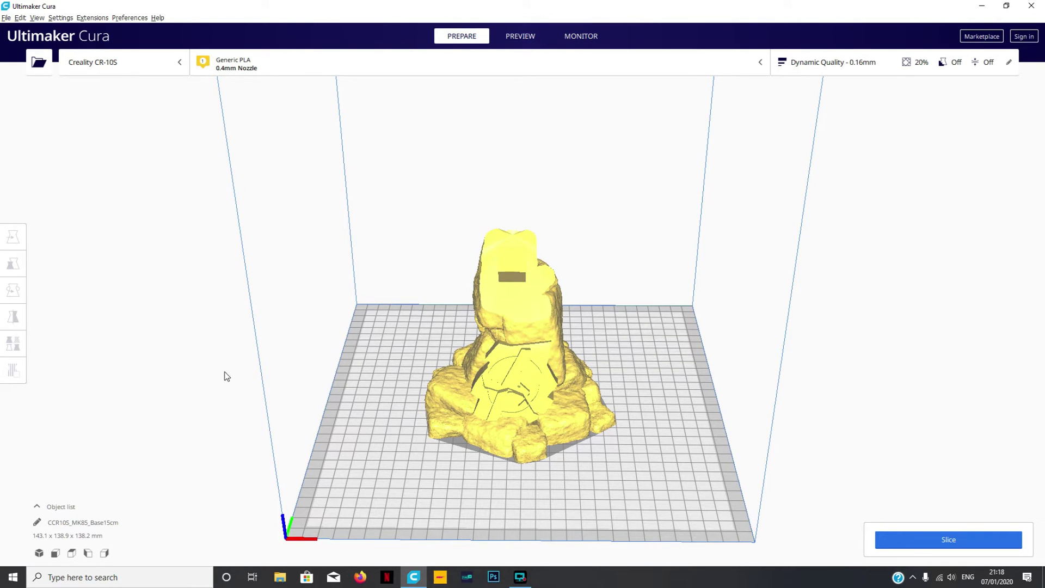
Select the base model and look at its Scale values, the Rotate options and the Mirror handles, leaving it deselected.
{"action": "left_click", "coordinate": [559, 418]}
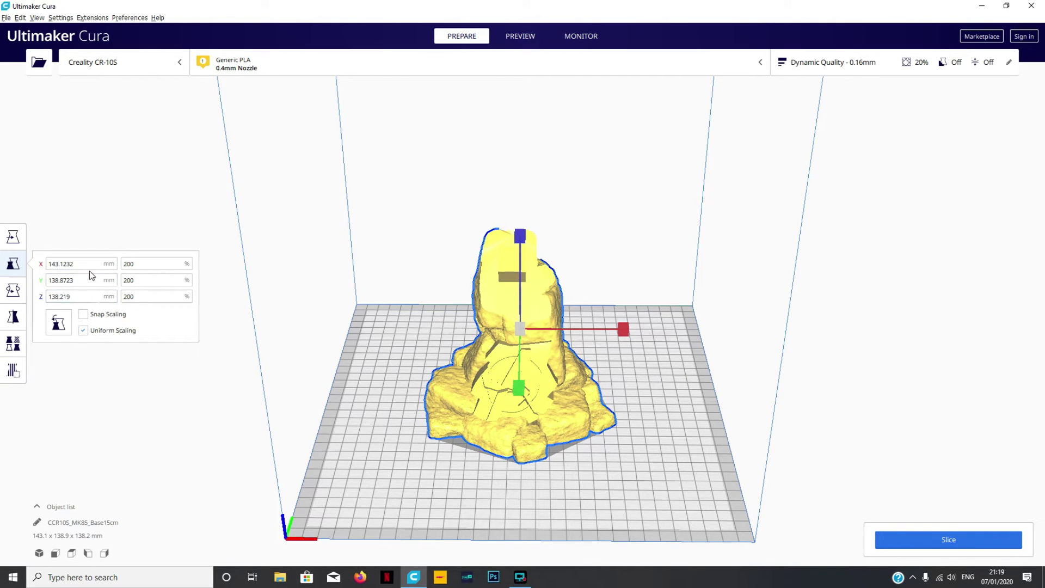
{"action": "left_click", "coordinate": [114, 228]}
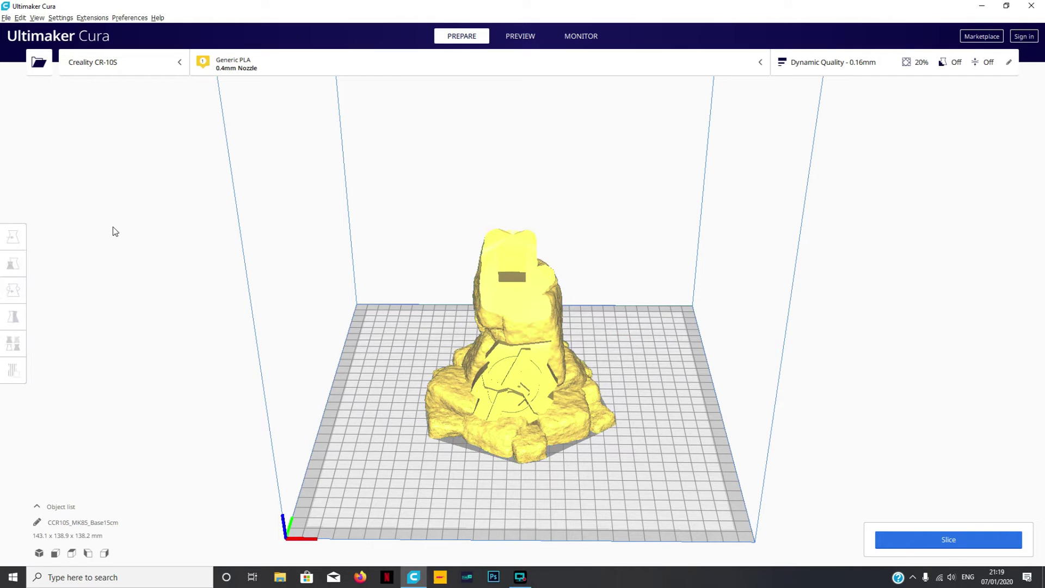
{"action": "left_click", "coordinate": [571, 400]}
{"action": "left_click", "coordinate": [12, 292]}
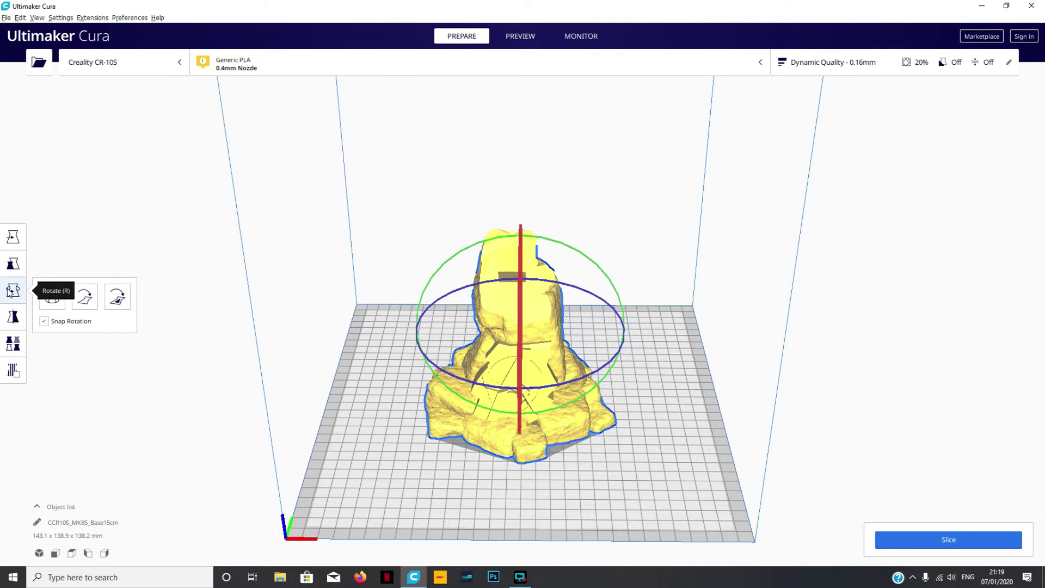
{"action": "mouse_move", "coordinate": [610, 422]}
{"action": "right_mouse_down"}
{"action": "mouse_move", "coordinate": [503, 428]}
{"action": "mouse_move", "coordinate": [397, 410]}
{"action": "mouse_move", "coordinate": [385, 380]}
{"action": "mouse_move", "coordinate": [446, 360]}
{"action": "mouse_move", "coordinate": [552, 387]}
{"action": "mouse_move", "coordinate": [564, 411]}
{"action": "mouse_move", "coordinate": [380, 387]}
{"action": "mouse_move", "coordinate": [619, 401]}
{"action": "mouse_move", "coordinate": [576, 416]}
{"action": "mouse_move", "coordinate": [570, 380]}
{"action": "mouse_move", "coordinate": [639, 388]}
{"action": "mouse_move", "coordinate": [602, 366]}
{"action": "mouse_move", "coordinate": [537, 382]}
{"action": "mouse_move", "coordinate": [410, 387]}
{"action": "mouse_move", "coordinate": [604, 368]}
{"action": "mouse_move", "coordinate": [602, 383]}
{"action": "mouse_move", "coordinate": [374, 365]}
{"action": "mouse_move", "coordinate": [442, 415]}
{"action": "mouse_move", "coordinate": [593, 414]}
{"action": "right_mouse_up"}
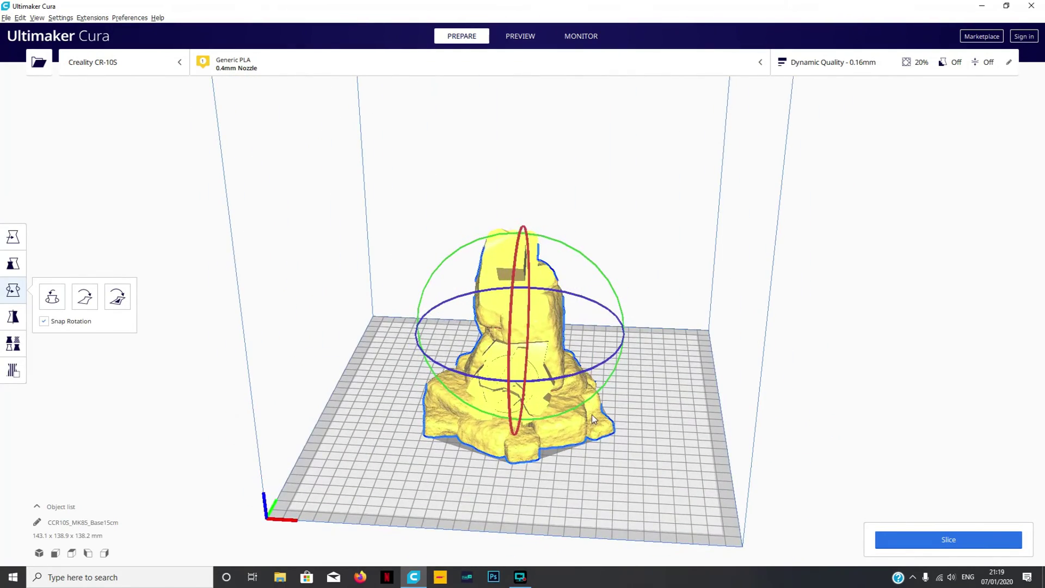
{"action": "left_click", "coordinate": [13, 317]}
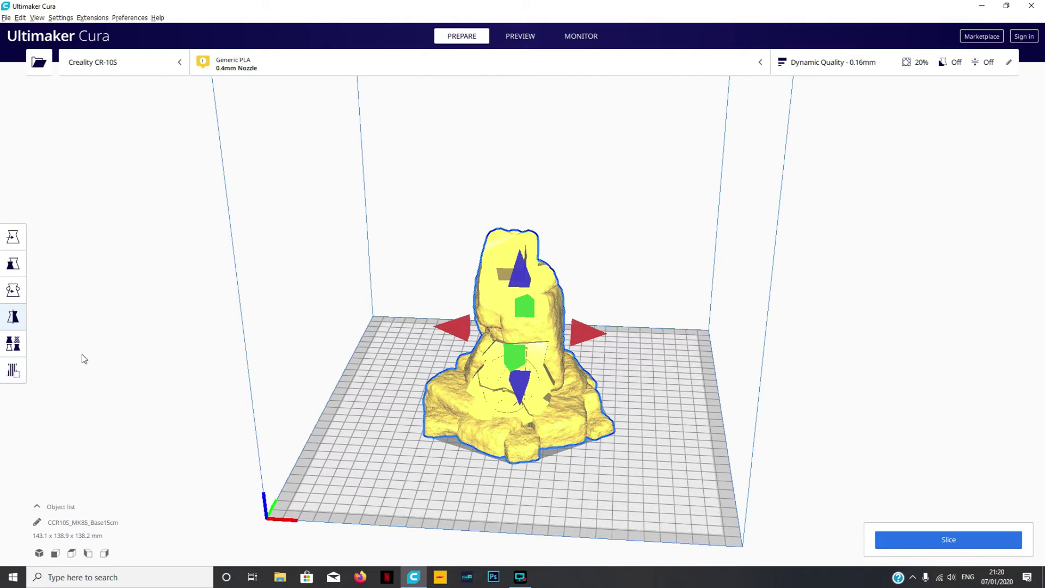
{"action": "left_click", "coordinate": [119, 321]}
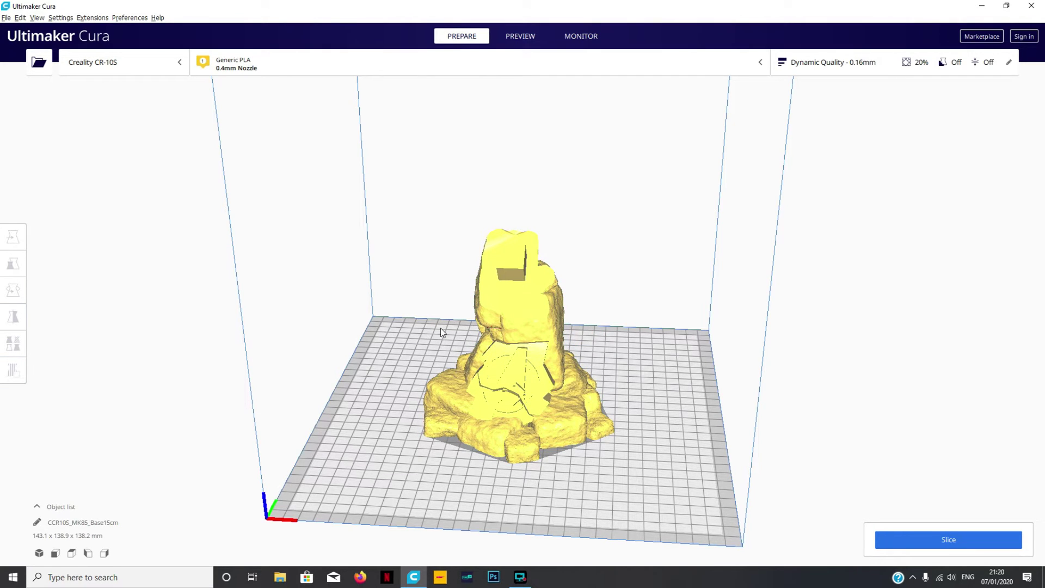
Open the print settings and enable build plate adhesion for the base model.
{"action": "left_click", "coordinate": [825, 65]}
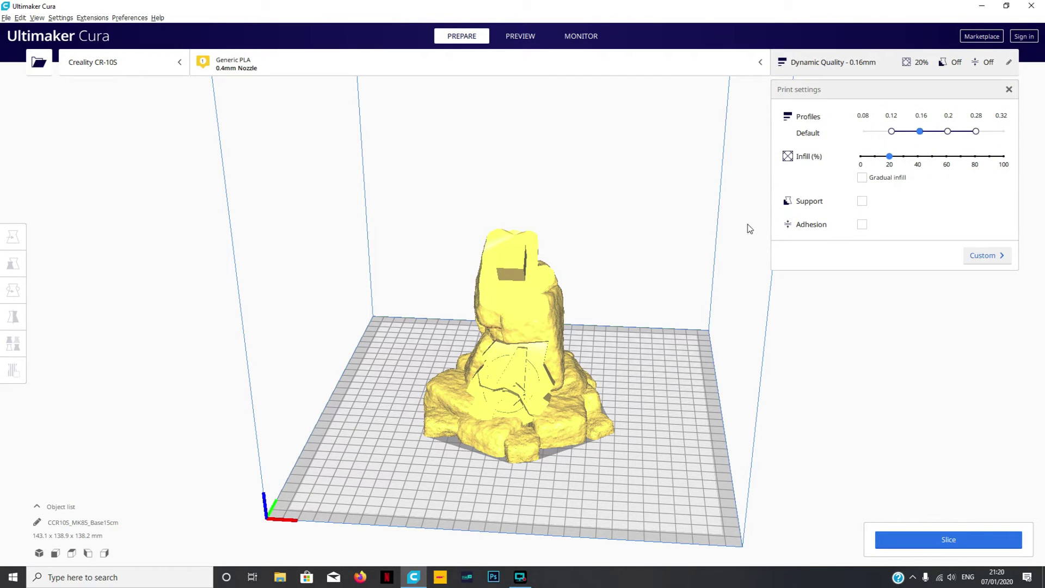
{"action": "right_click_drag", "start_coordinate": [512, 396], "coordinate": [490, 394]}
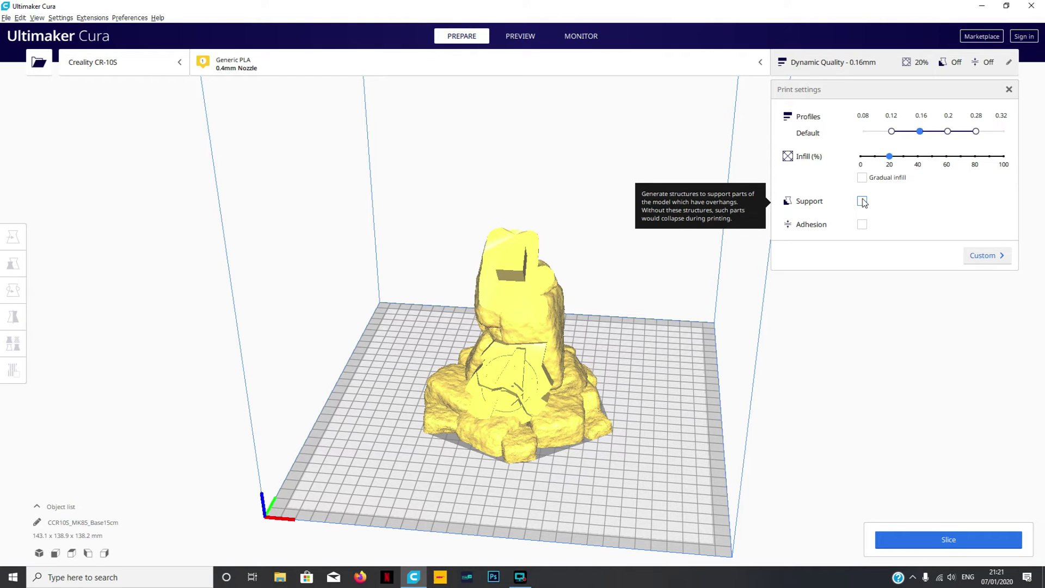
{"action": "mouse_move", "coordinate": [562, 393]}
{"action": "right_mouse_down"}
{"action": "mouse_move", "coordinate": [545, 413]}
{"action": "mouse_move", "coordinate": [385, 365]}
{"action": "mouse_move", "coordinate": [531, 393]}
{"action": "mouse_move", "coordinate": [572, 375]}
{"action": "right_mouse_up"}
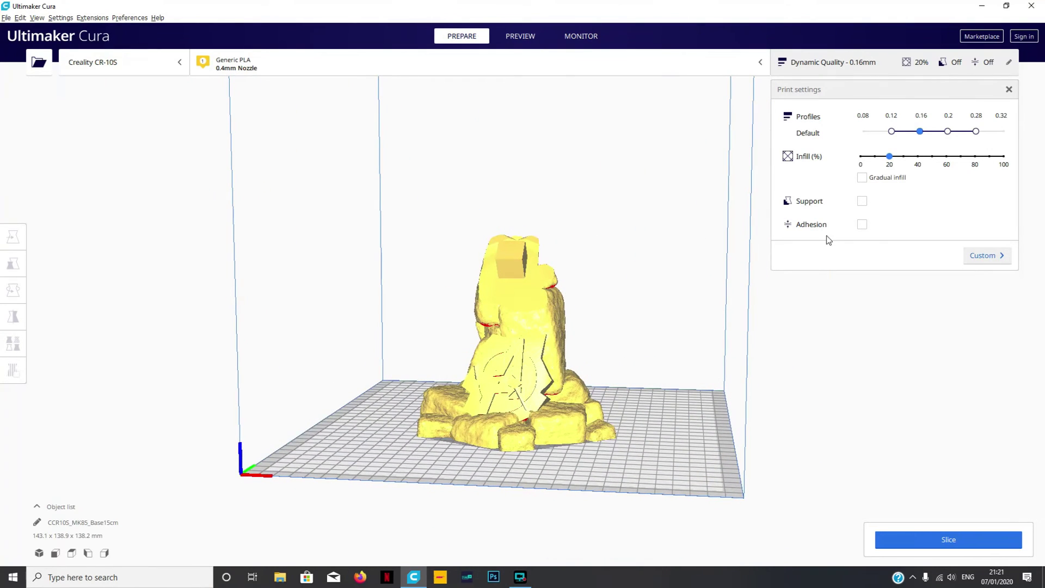
{"action": "left_click", "coordinate": [863, 224]}
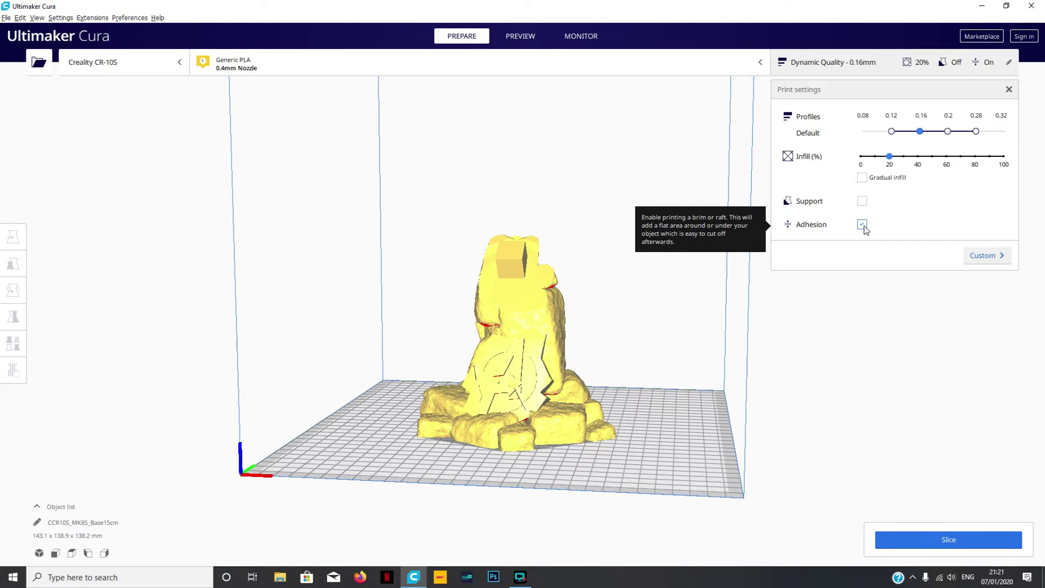
{"action": "right_click_drag", "start_coordinate": [654, 432], "coordinate": [642, 479]}
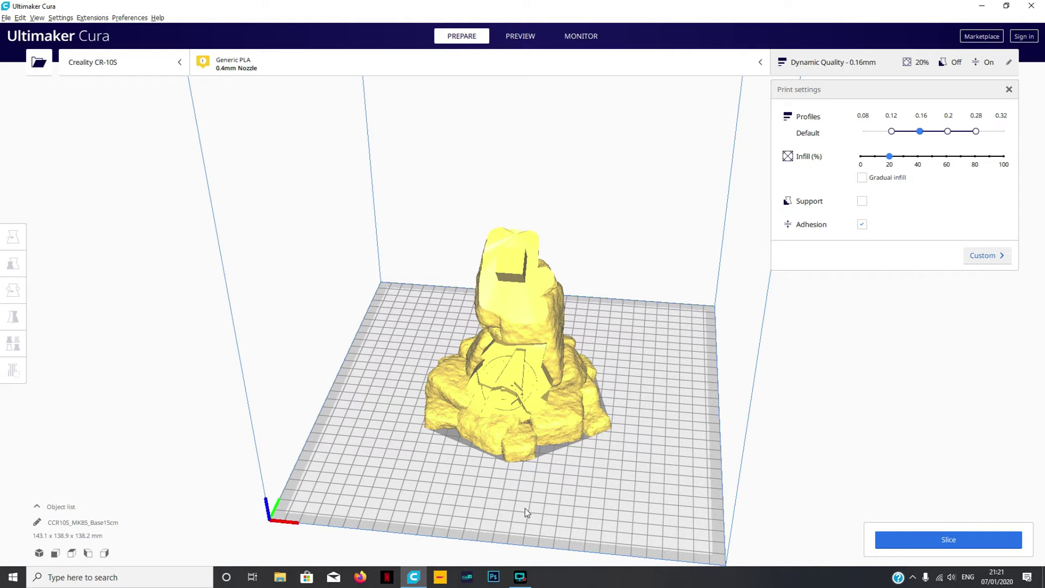
{"action": "right_click_drag", "start_coordinate": [488, 449], "coordinate": [532, 428]}
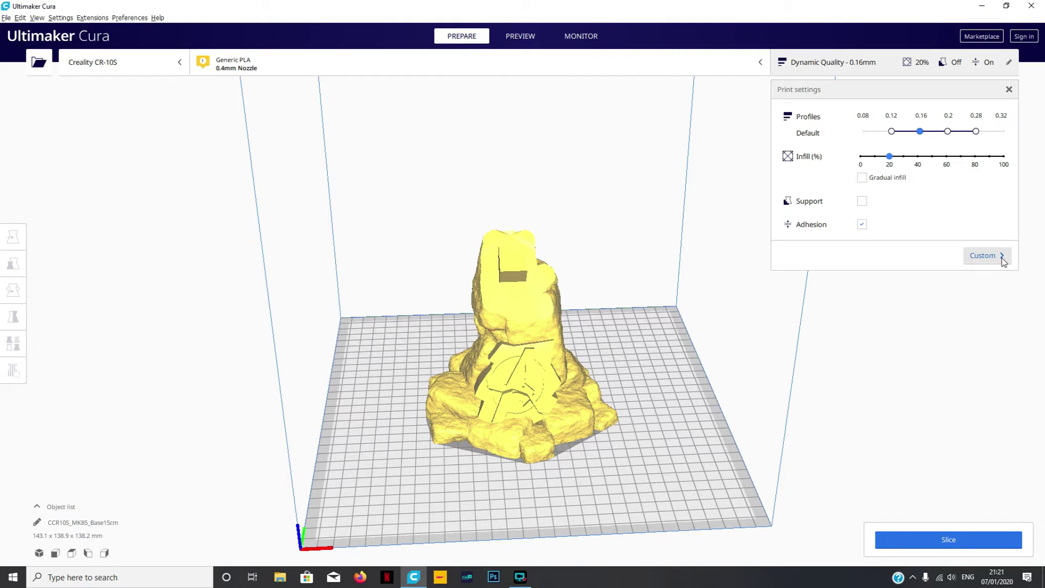
Switch to the custom print settings and collapse all the expanded setting categories.
{"action": "left_click", "coordinate": [987, 255]}
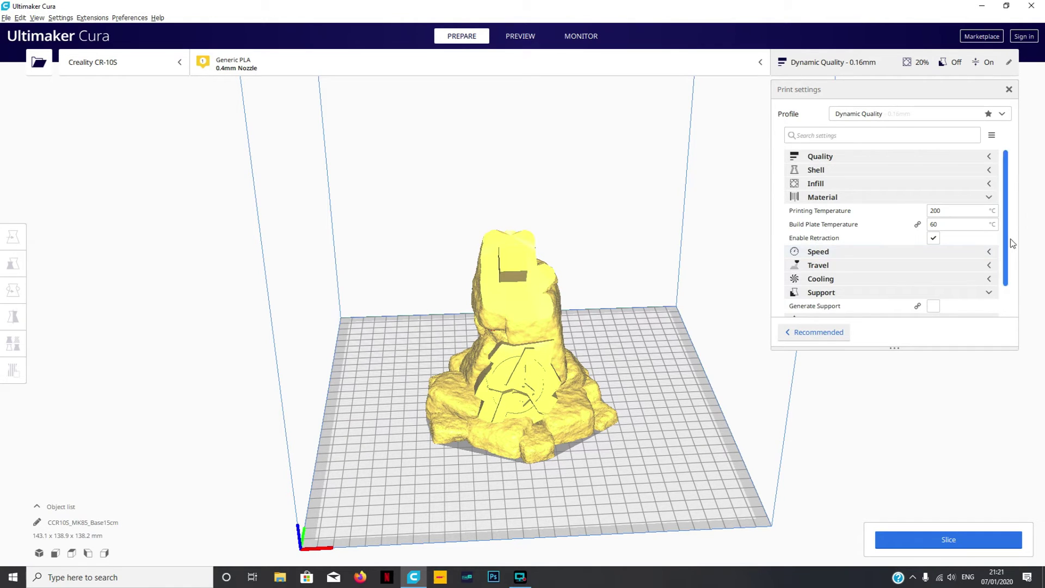
{"action": "left_click", "coordinate": [990, 203]}
{"action": "left_click", "coordinate": [991, 252]}
{"action": "left_click", "coordinate": [990, 267]}
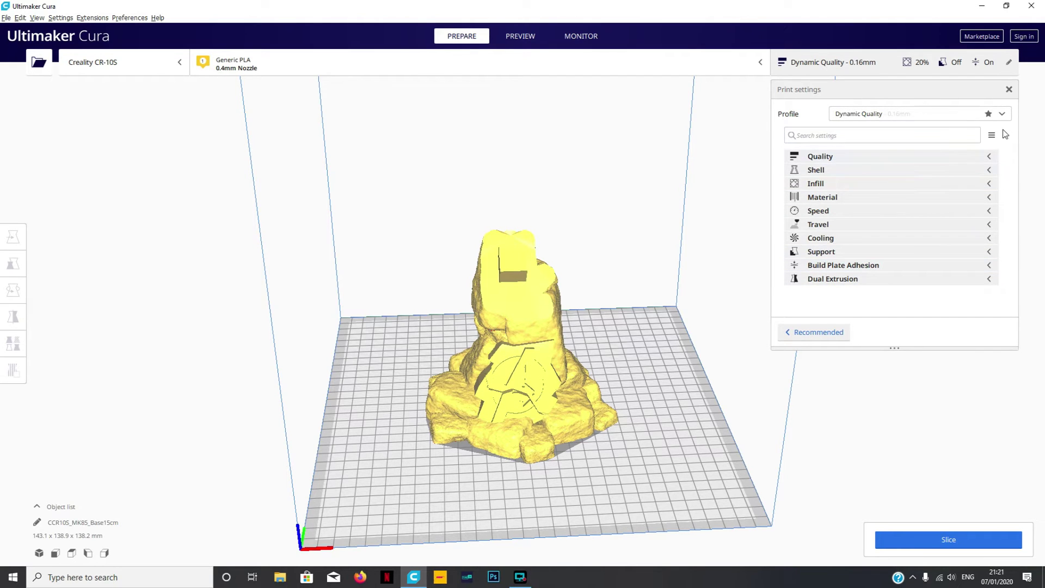
{"action": "left_click", "coordinate": [1003, 115]}
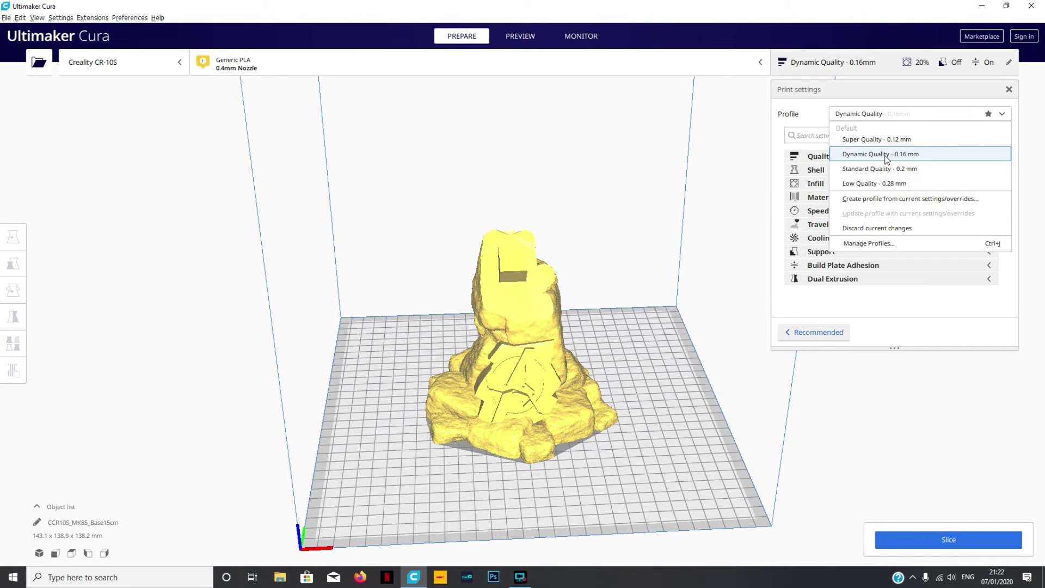
{"action": "left_click", "coordinate": [891, 170]}
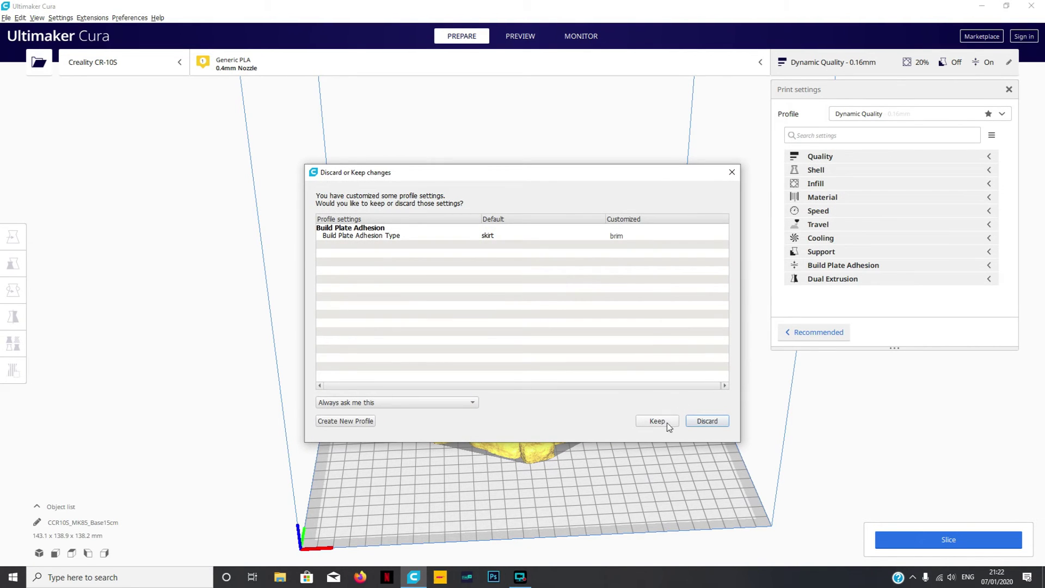
{"action": "left_click", "coordinate": [733, 173]}
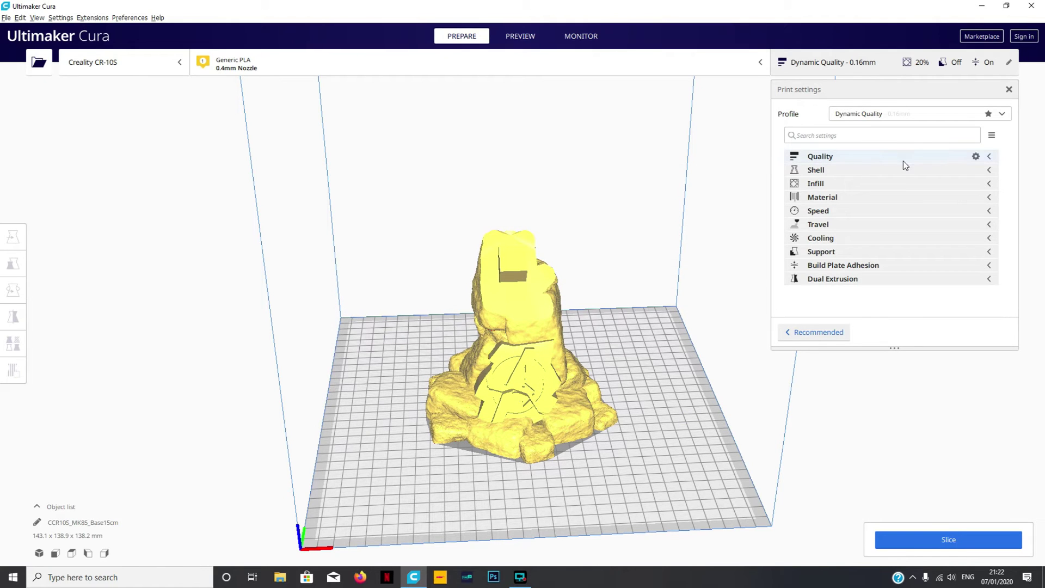
Look over the Shell settings, try the Octet and Grid infill patterns, and reset the pattern to Cubic.
{"action": "left_click", "coordinate": [990, 170]}
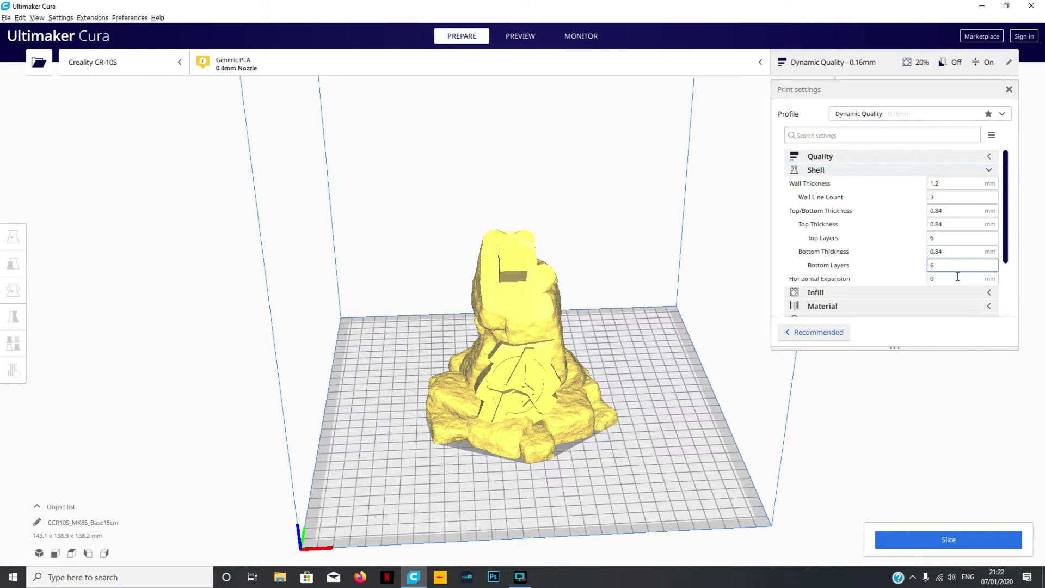
{"action": "left_click", "coordinate": [989, 170]}
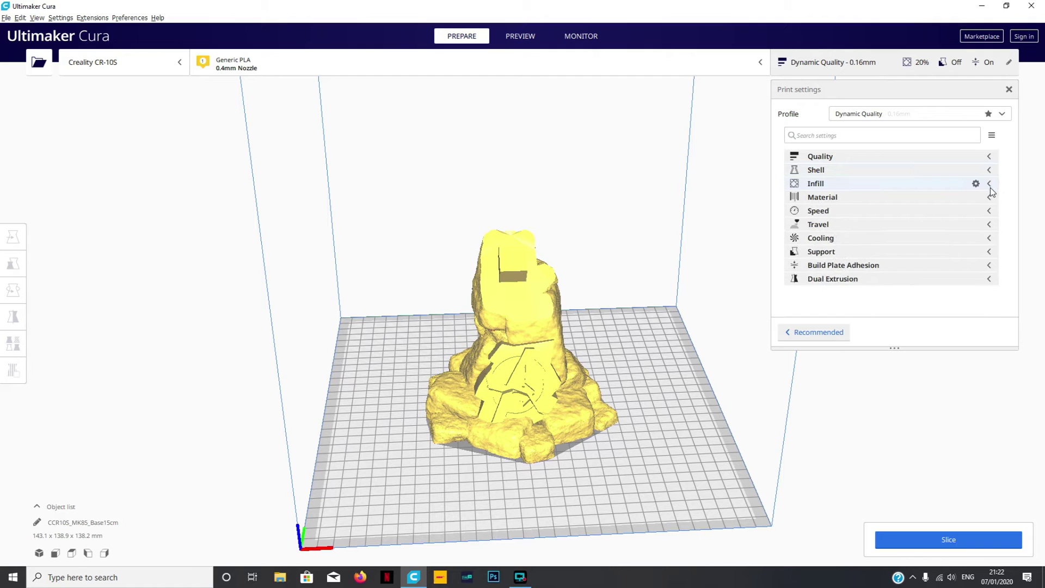
{"action": "left_click", "coordinate": [990, 184]}
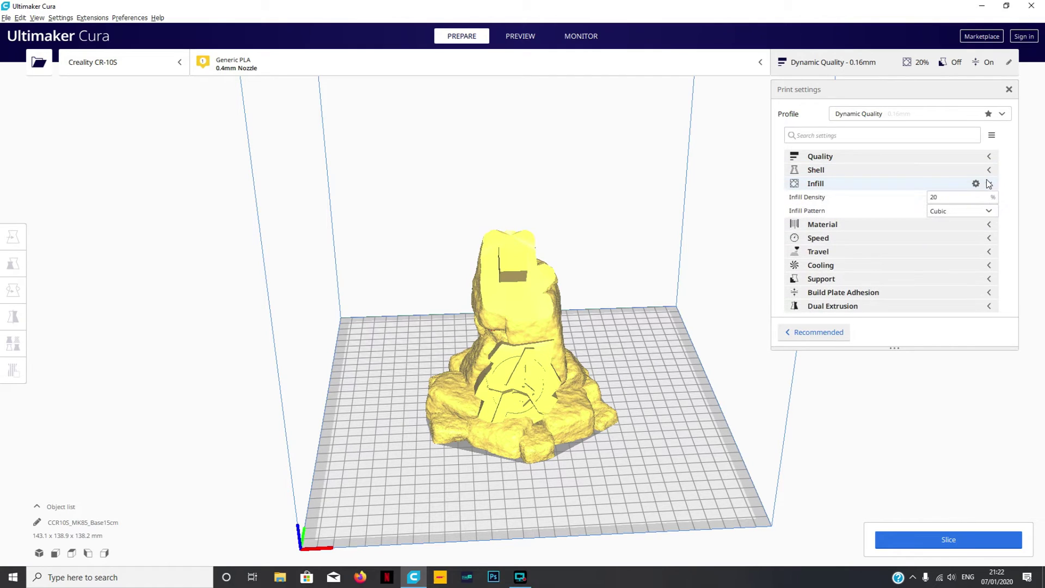
{"action": "left_click", "coordinate": [942, 214]}
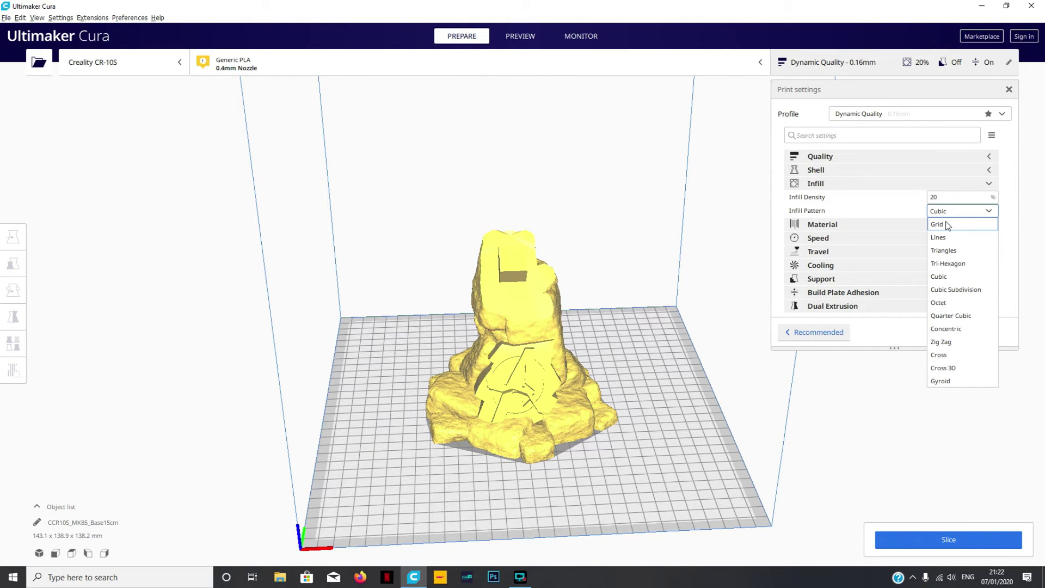
{"action": "left_click", "coordinate": [940, 309]}
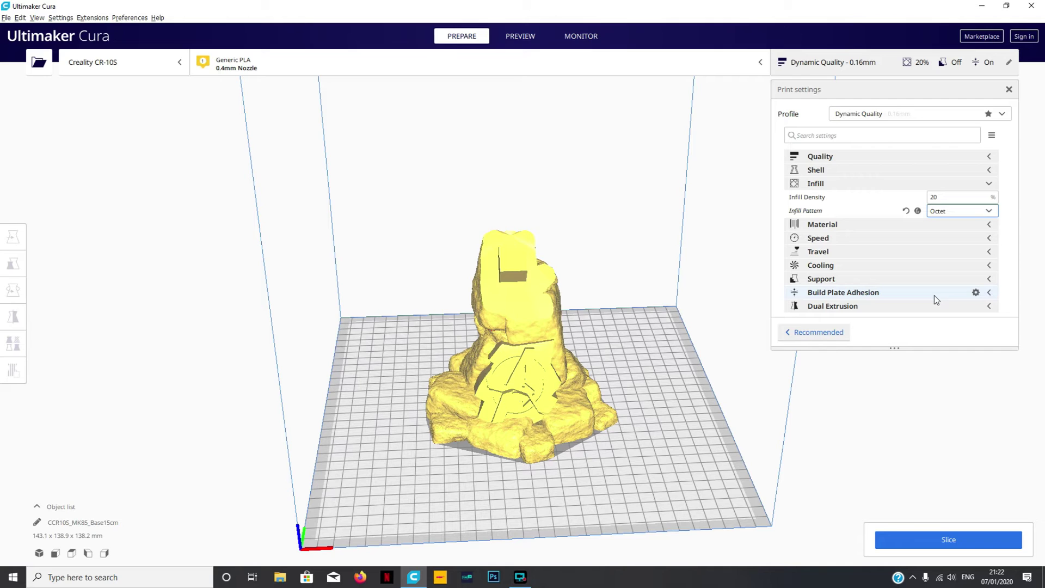
{"action": "mouse_move", "coordinate": [927, 215]}
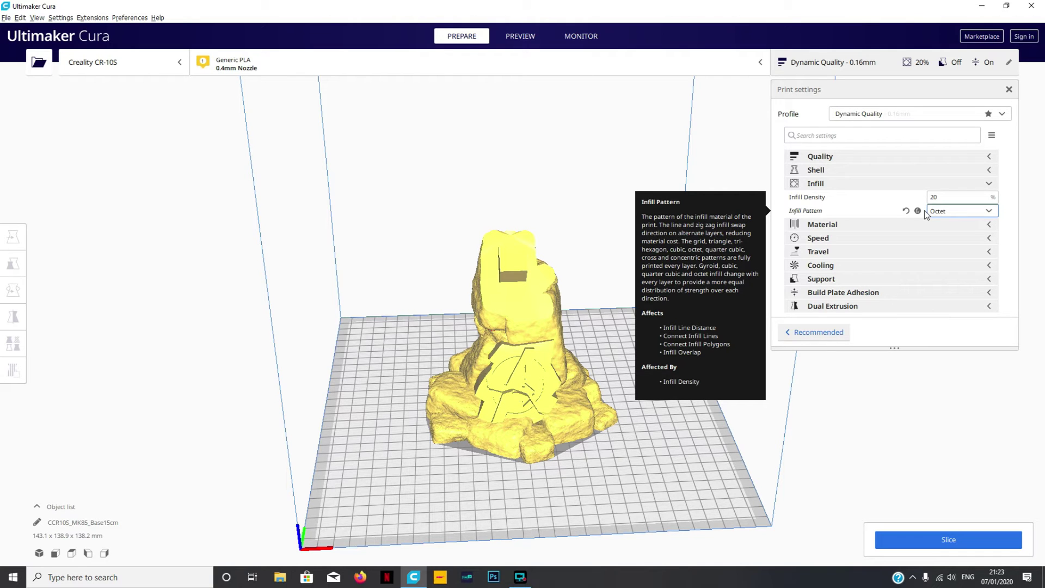
{"action": "left_click", "coordinate": [989, 212]}
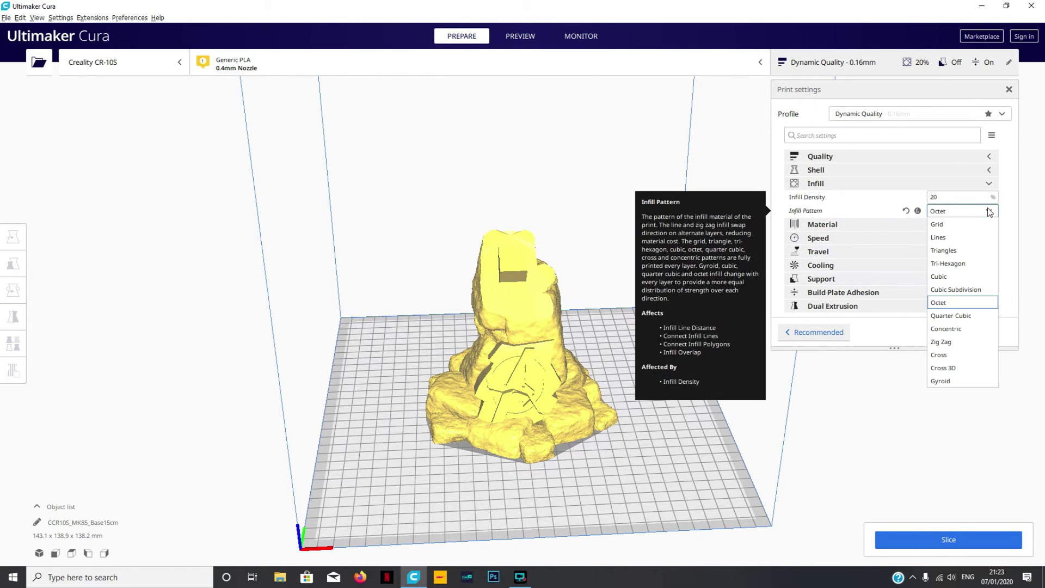
{"action": "left_click", "coordinate": [952, 227]}
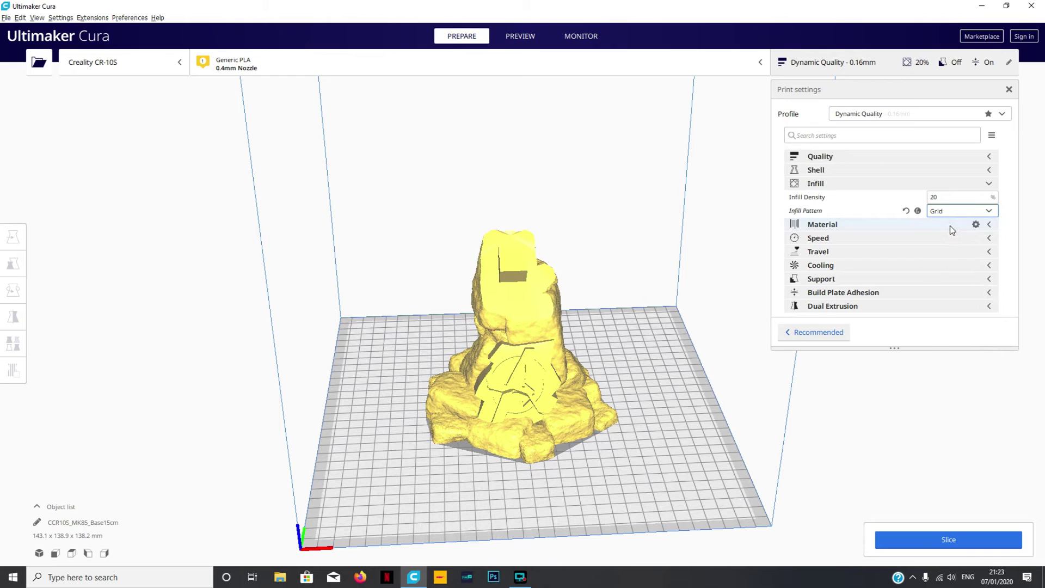
{"action": "left_click", "coordinate": [918, 212]}
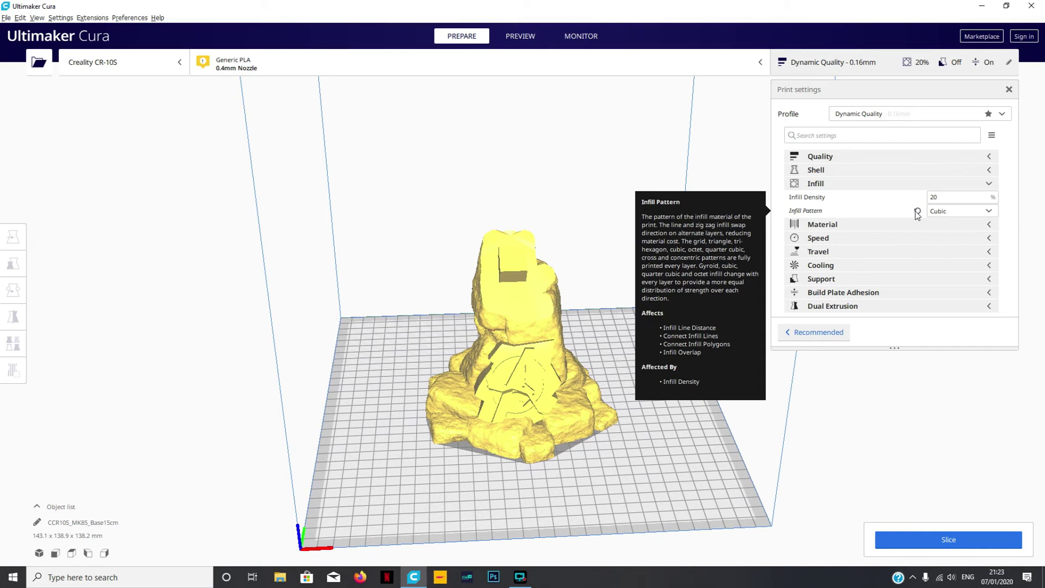
{"action": "left_click", "coordinate": [990, 186]}
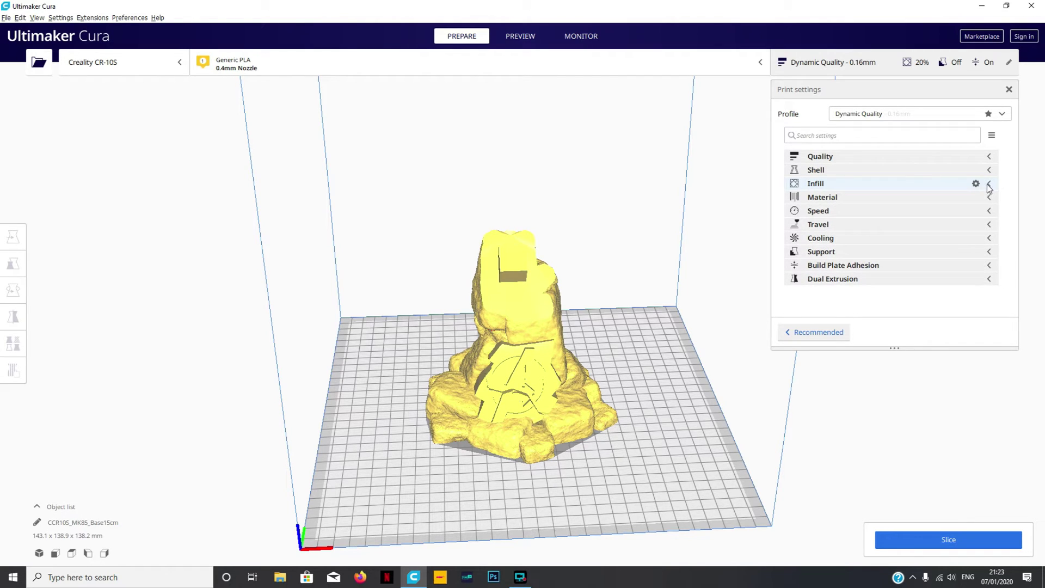
Review the Material, Speed, Travel and Cooling settings one after another, collapsing each category.
{"action": "left_click", "coordinate": [989, 198]}
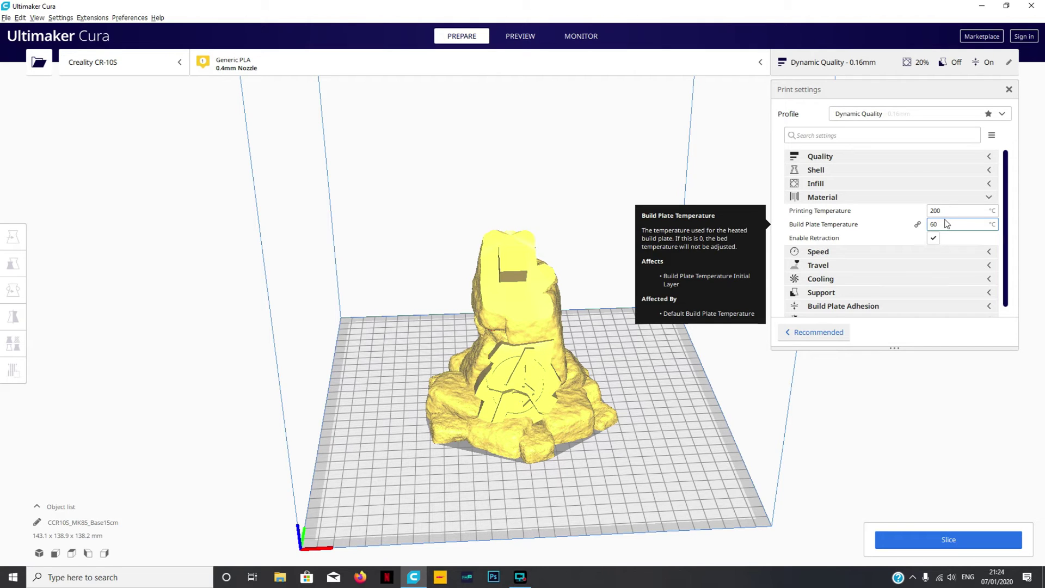
{"action": "left_click", "coordinate": [995, 192]}
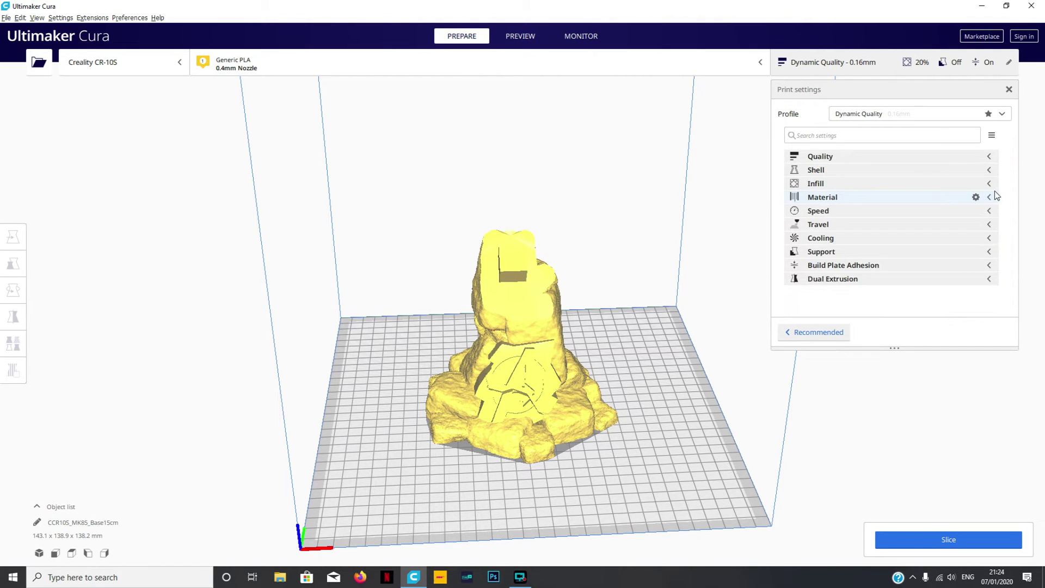
{"action": "left_click", "coordinate": [990, 213]}
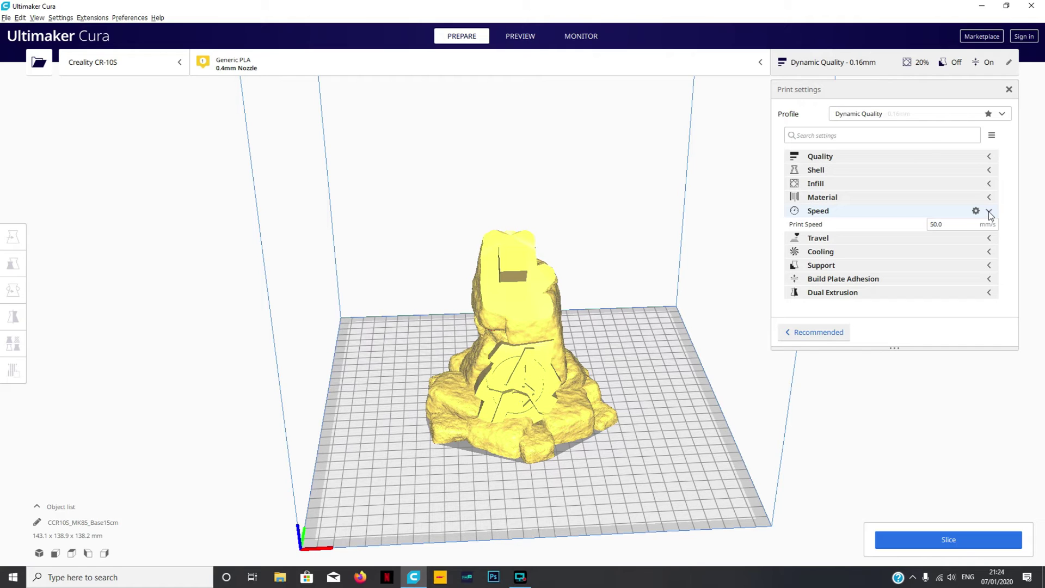
{"action": "left_click", "coordinate": [990, 213]}
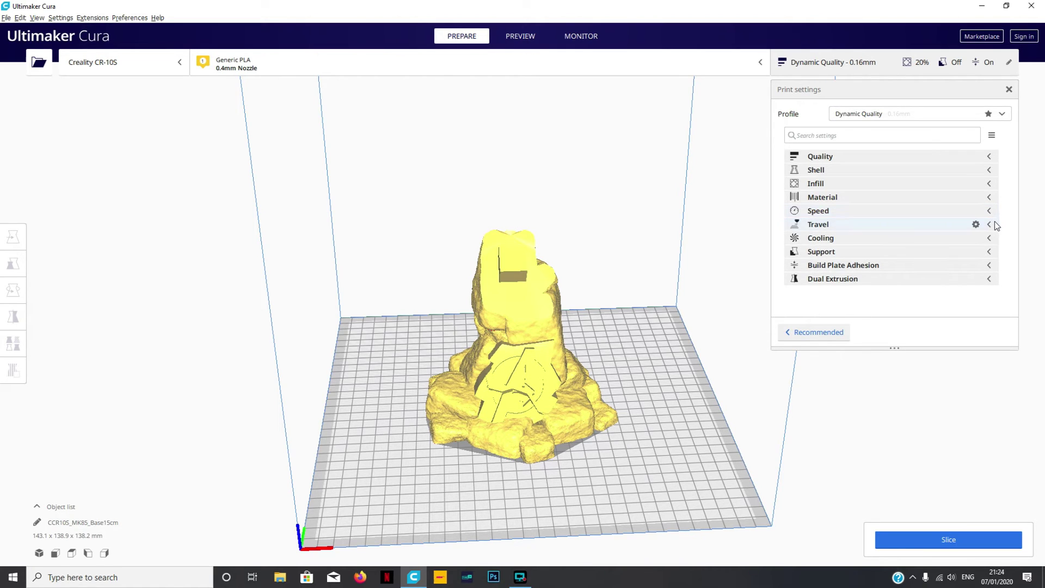
{"action": "left_click", "coordinate": [990, 225]}
{"action": "left_click", "coordinate": [990, 225]}
{"action": "left_click", "coordinate": [990, 238]}
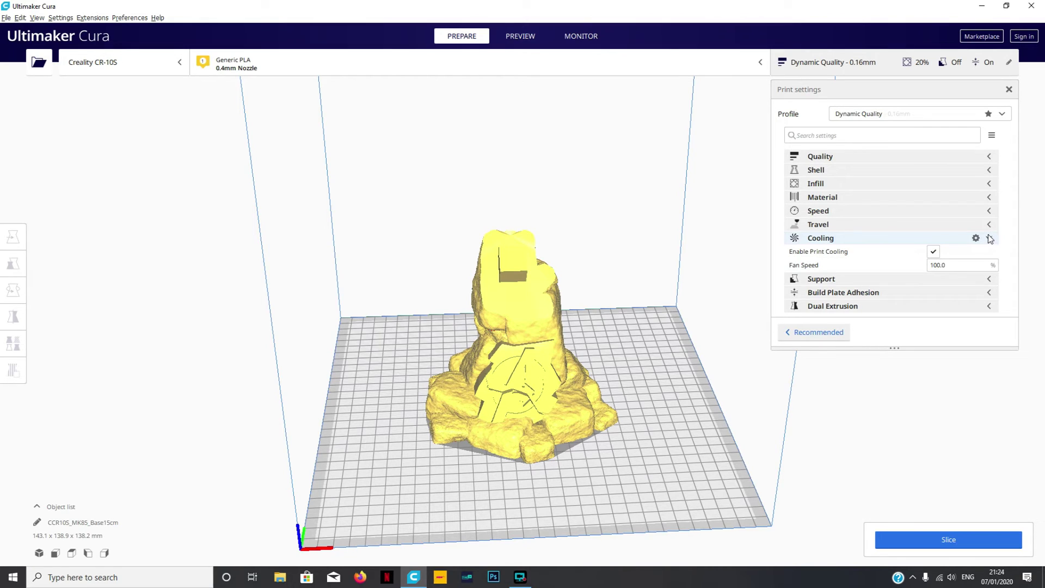
{"action": "left_click", "coordinate": [991, 239]}
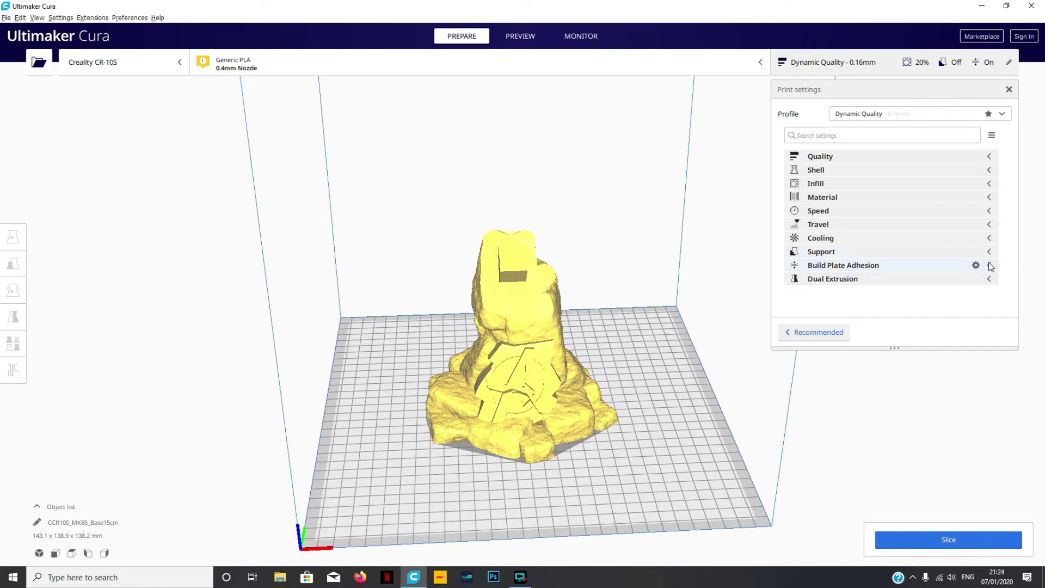
Enable support generation and set the support placement to Touching Buildplate.
{"action": "left_click", "coordinate": [990, 254]}
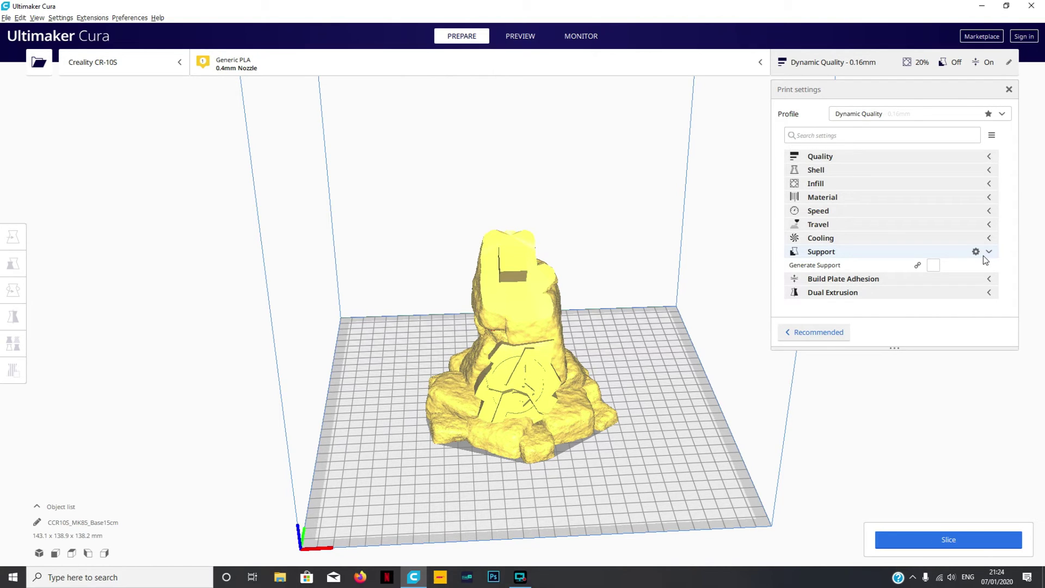
{"action": "left_click", "coordinate": [934, 266]}
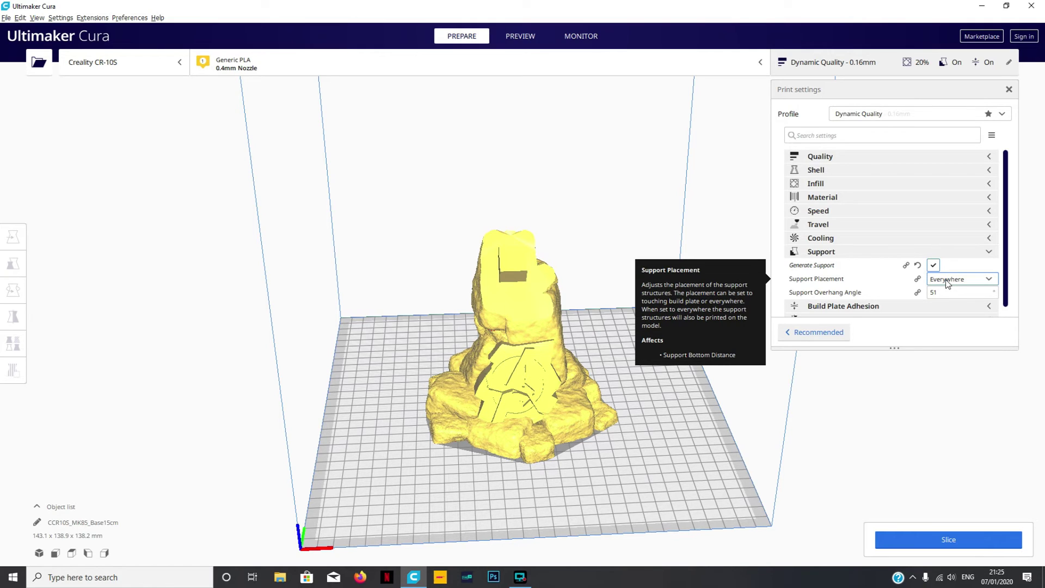
{"action": "left_click", "coordinate": [952, 293]}
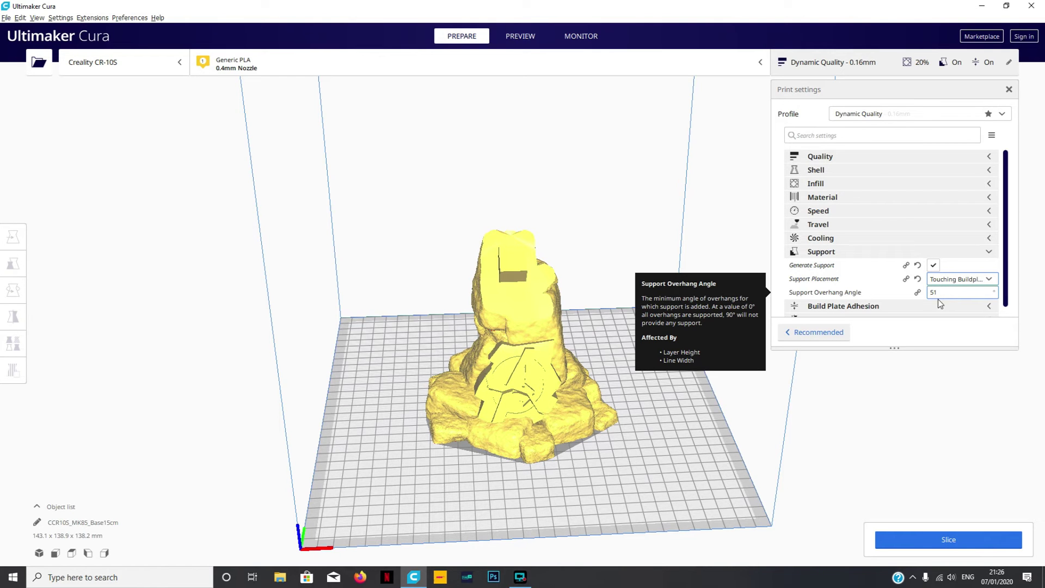
{"action": "right_click_drag", "start_coordinate": [586, 381], "coordinate": [542, 375]}
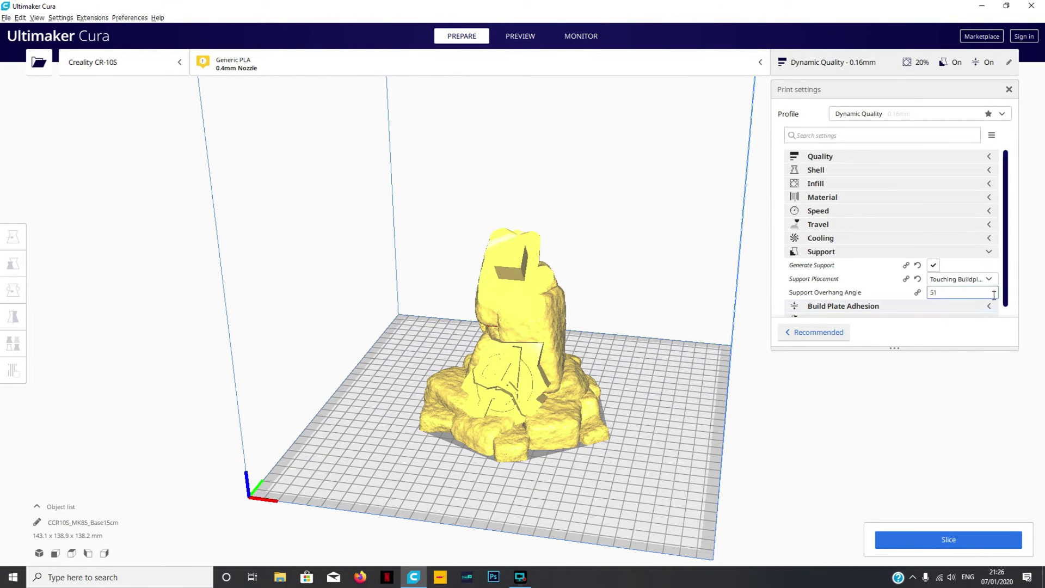
{"action": "left_click", "coordinate": [990, 253]}
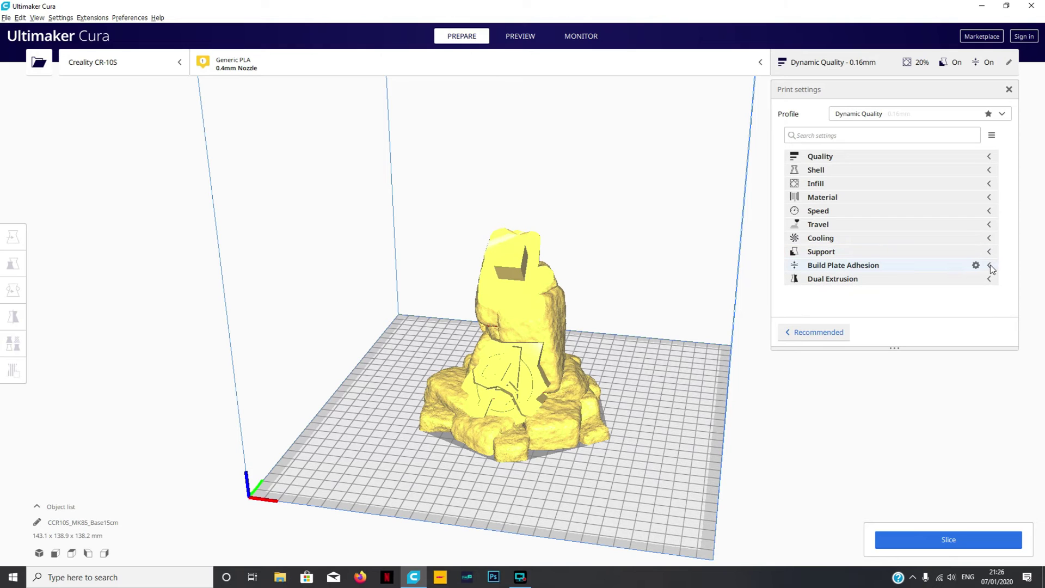
Change the build plate adhesion type to Raft.
{"action": "left_click", "coordinate": [989, 266]}
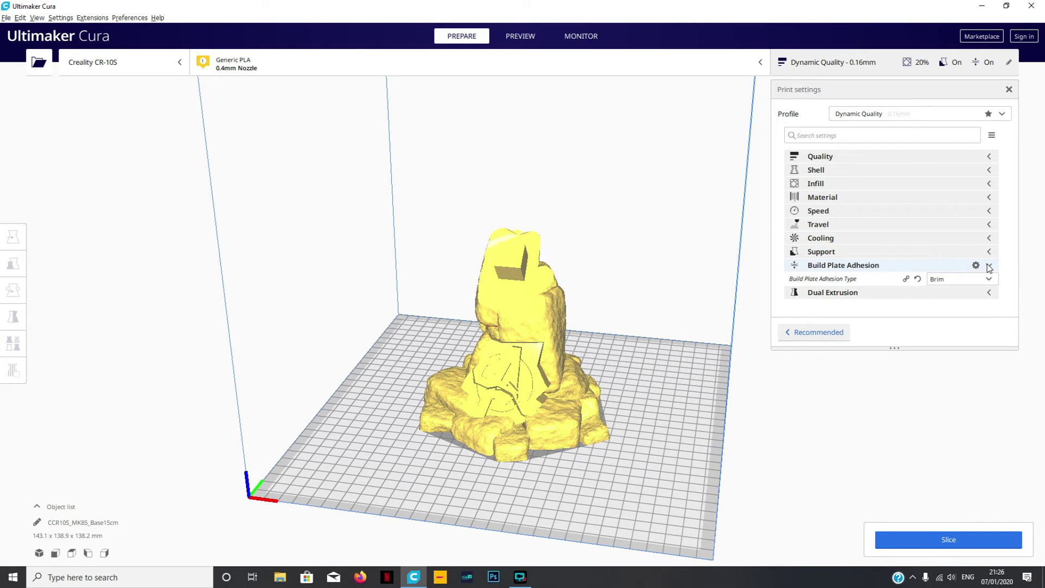
{"action": "left_click", "coordinate": [989, 280]}
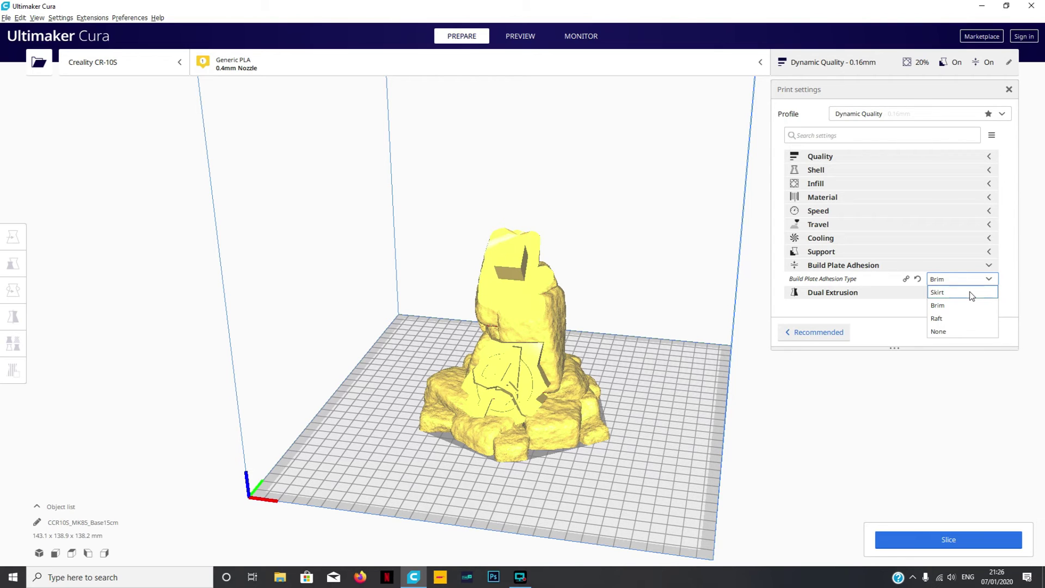
{"action": "left_click", "coordinate": [945, 319]}
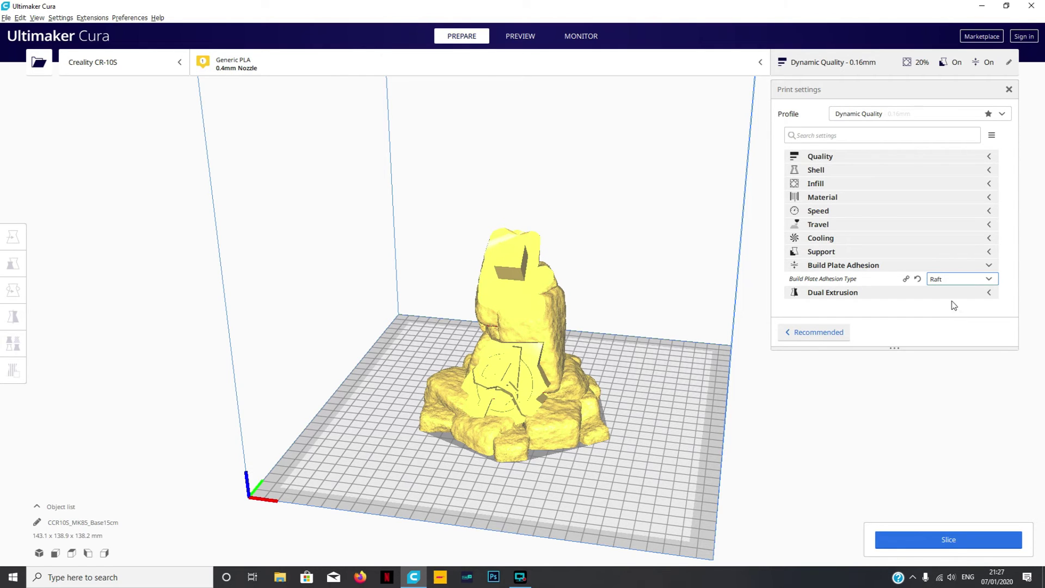
Change the build plate adhesion type to Brim.
{"action": "mouse_move", "coordinate": [932, 281]}
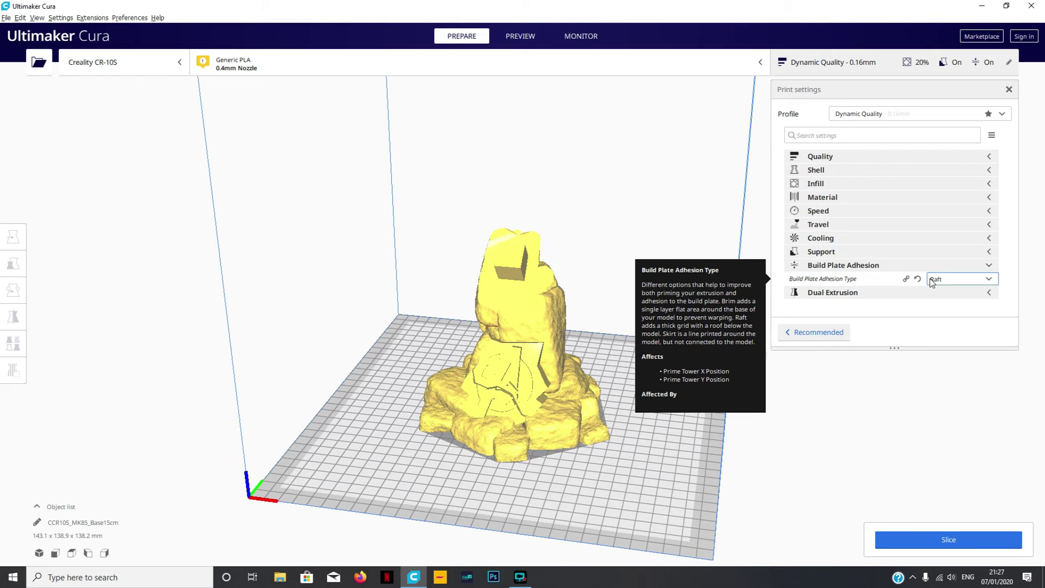
{"action": "left_click", "coordinate": [960, 283]}
{"action": "left_click", "coordinate": [954, 307]}
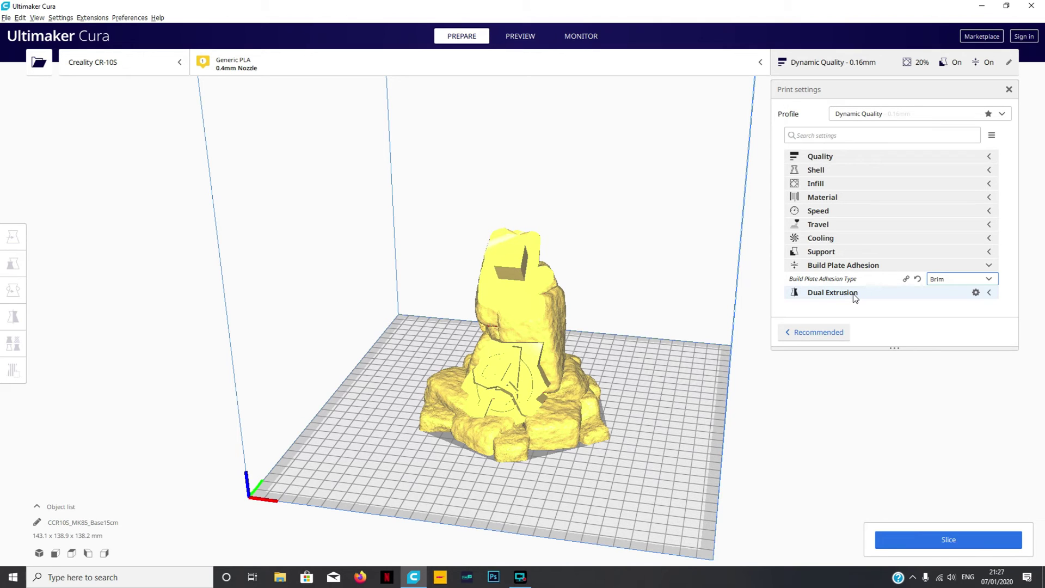
{"action": "left_click", "coordinate": [989, 279]}
{"action": "left_click", "coordinate": [990, 279]}
Slice the bust base and save it as the G-code file CCR10S_MK85_Base15cm in the bust's files folder.
{"action": "left_click", "coordinate": [929, 540]}
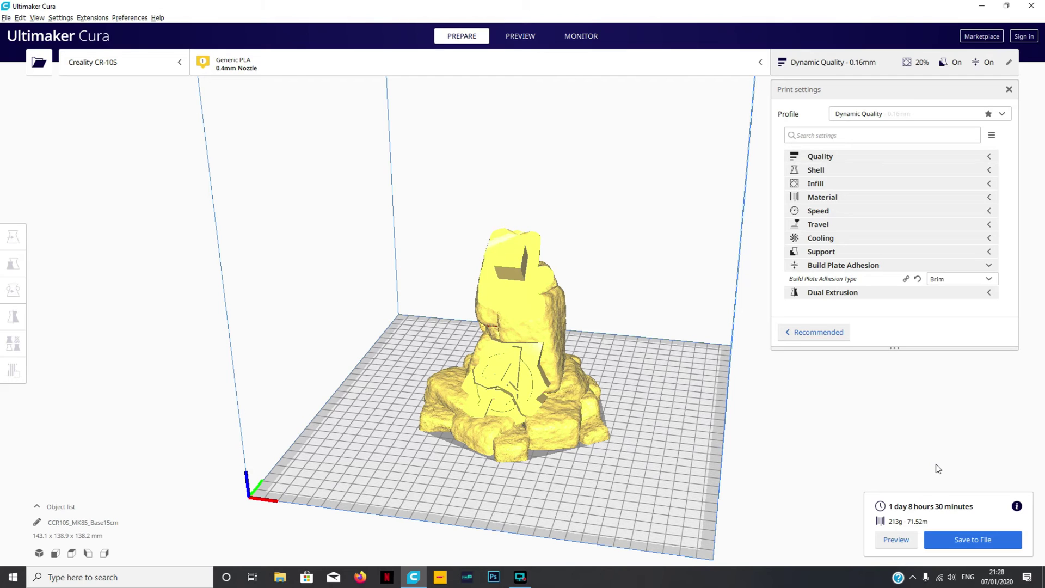
{"action": "left_click", "coordinate": [971, 540]}
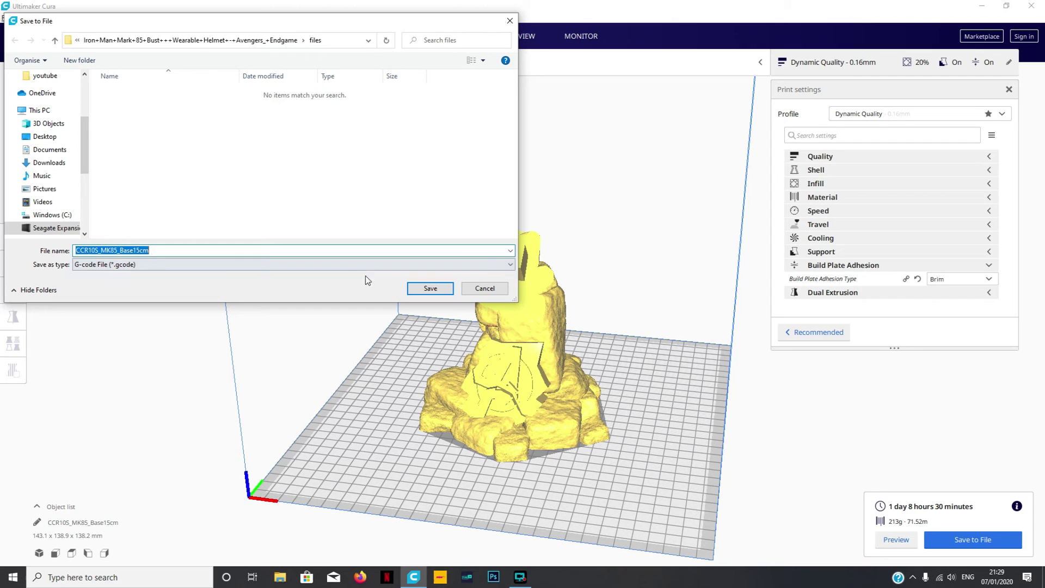
{"action": "left_click", "coordinate": [417, 293]}
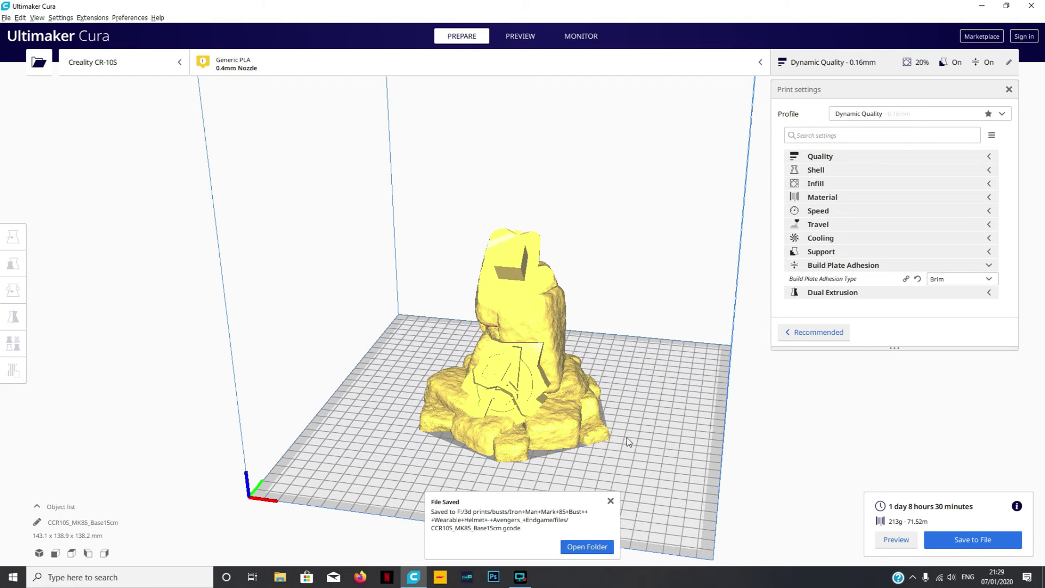
Check the scale values of the bust base with the Scale tool, then deselect the model.
{"action": "left_click", "coordinate": [576, 393]}
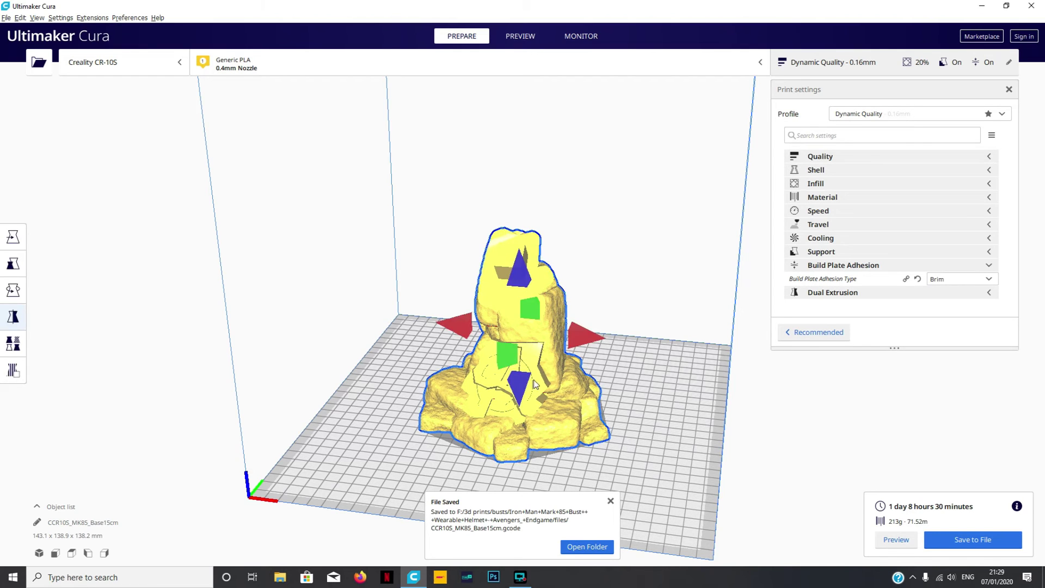
{"action": "left_click", "coordinate": [18, 260]}
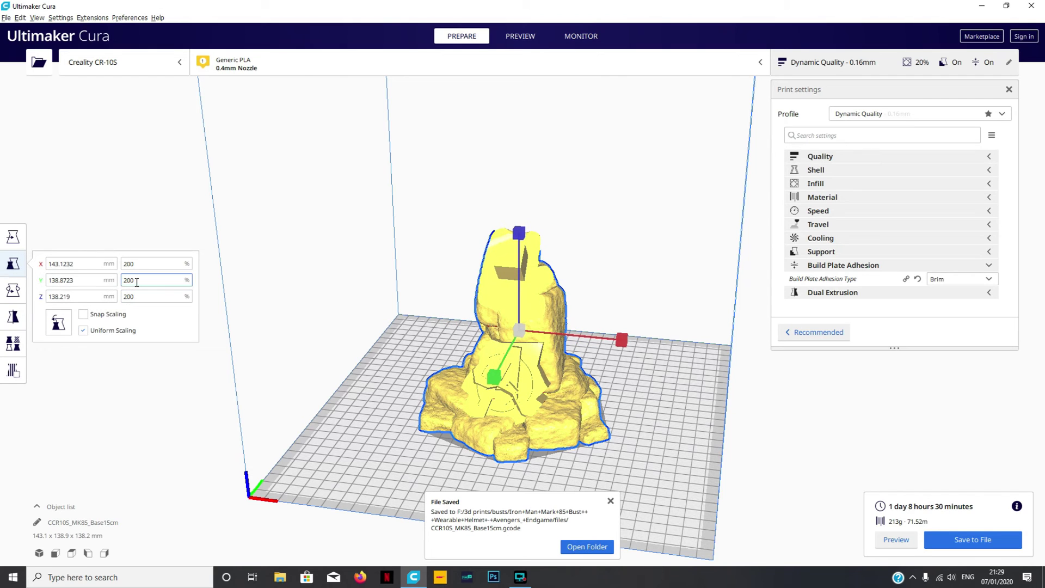
{"action": "left_click", "coordinate": [125, 264]}
{"action": "left_click", "coordinate": [203, 419]}
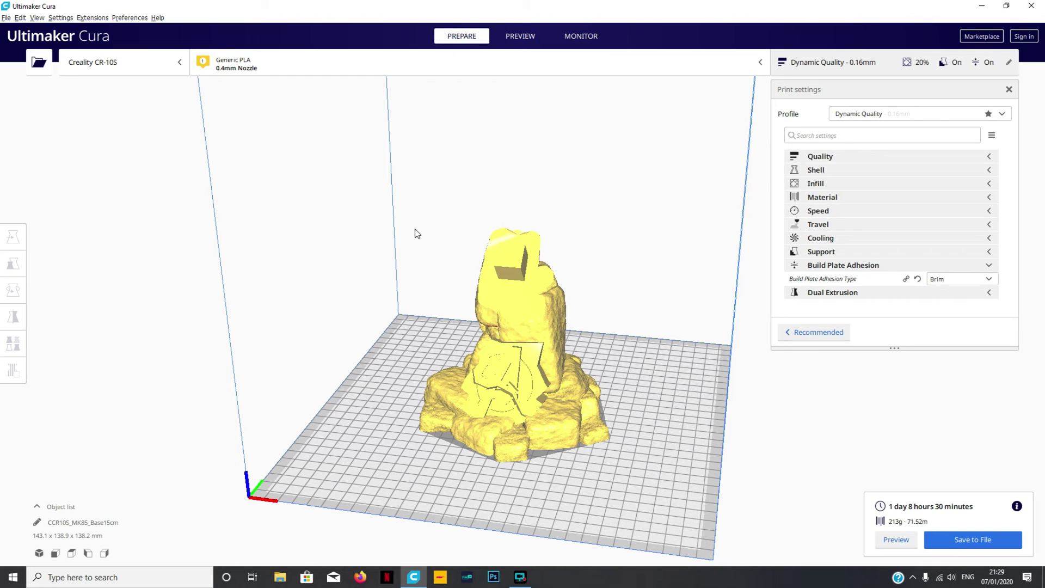
Review the available nozzle sizes, keep the 0.4mm Nozzle, and dismiss the profile changes dialog.
{"action": "left_click", "coordinate": [252, 67]}
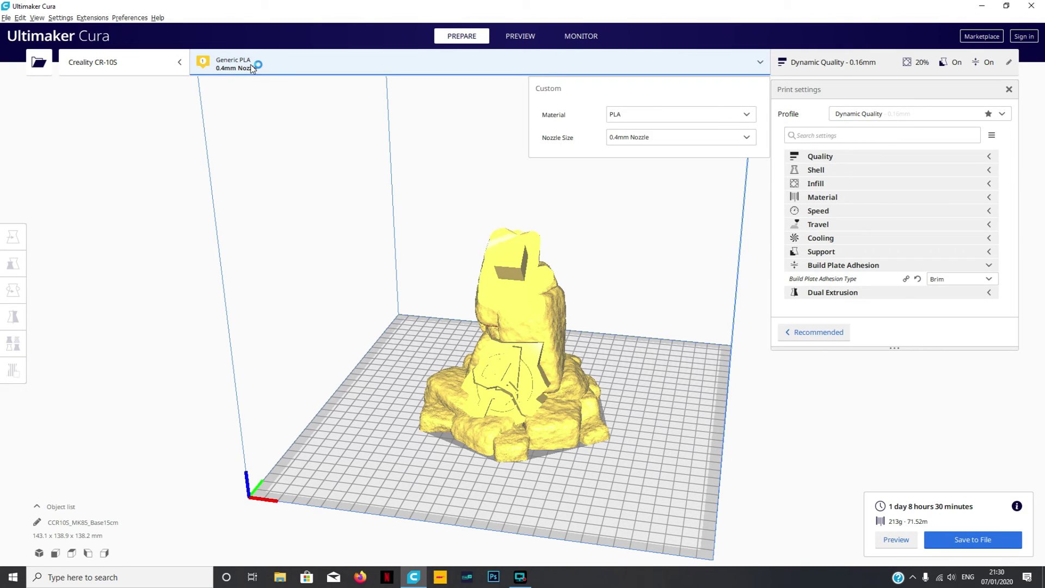
{"action": "left_click", "coordinate": [629, 134]}
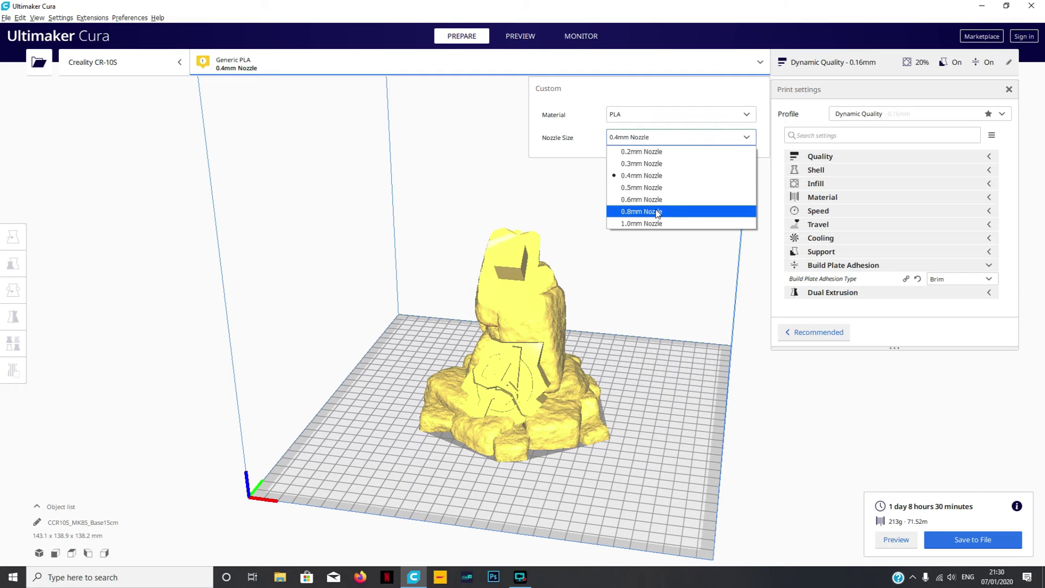
{"action": "left_click", "coordinate": [643, 177]}
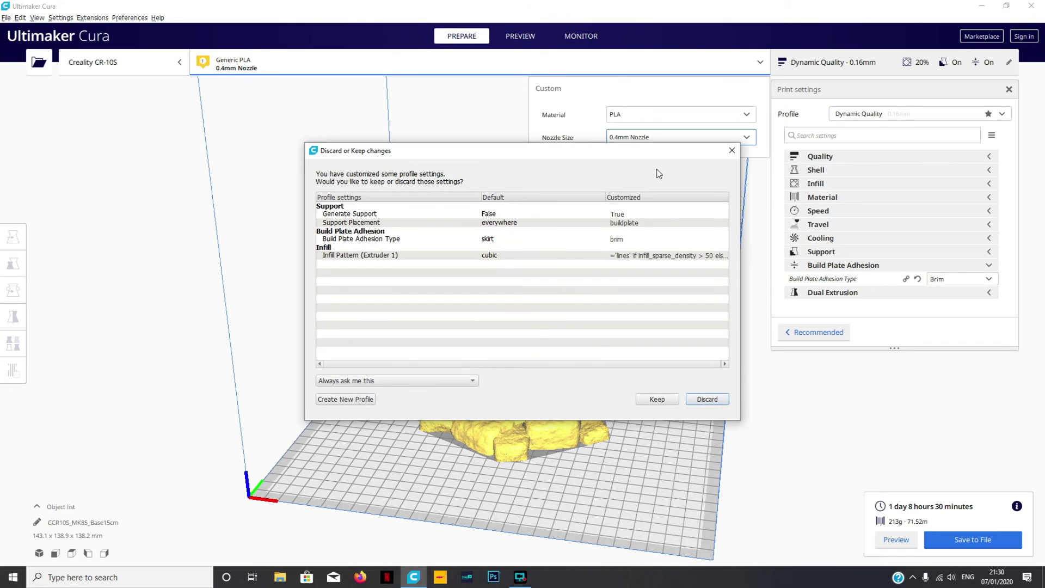
{"action": "left_click", "coordinate": [733, 150]}
Switch the material to Generic ABS, dismiss the profile changes dialog, and show the Material temperature settings.
{"action": "left_click", "coordinate": [630, 117]}
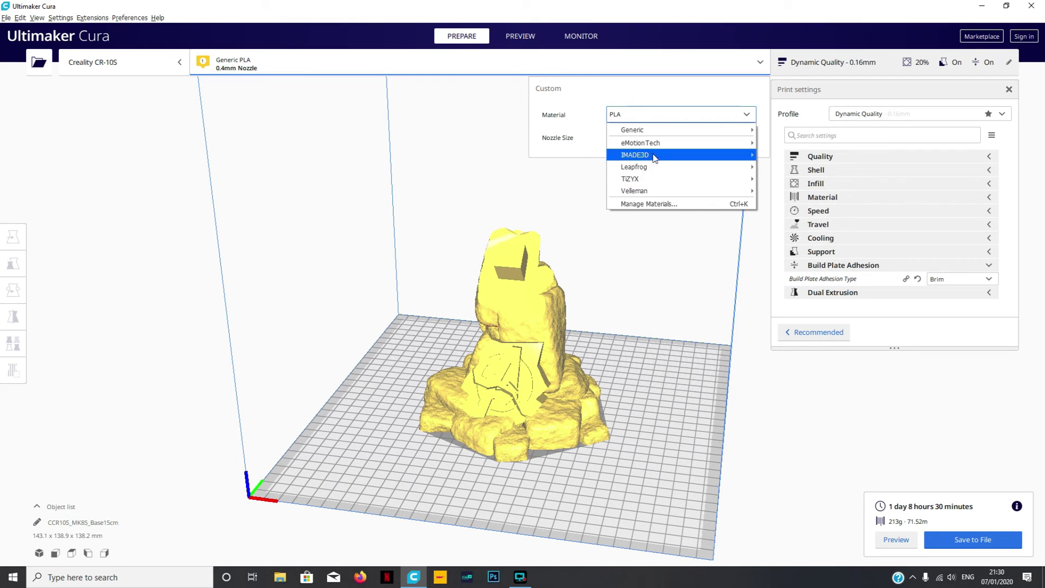
{"action": "mouse_move", "coordinate": [662, 137]}
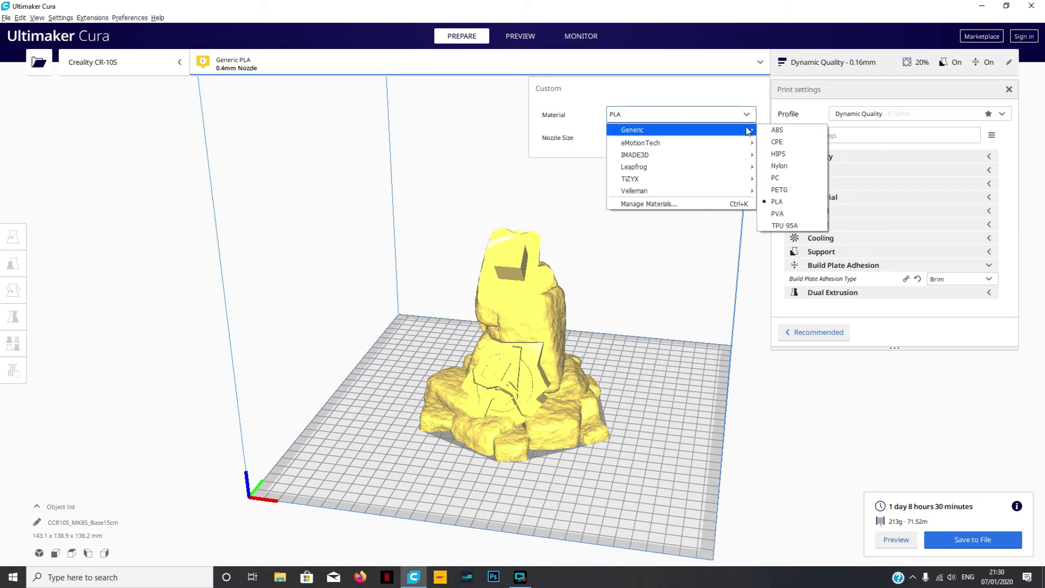
{"action": "left_click", "coordinate": [770, 126]}
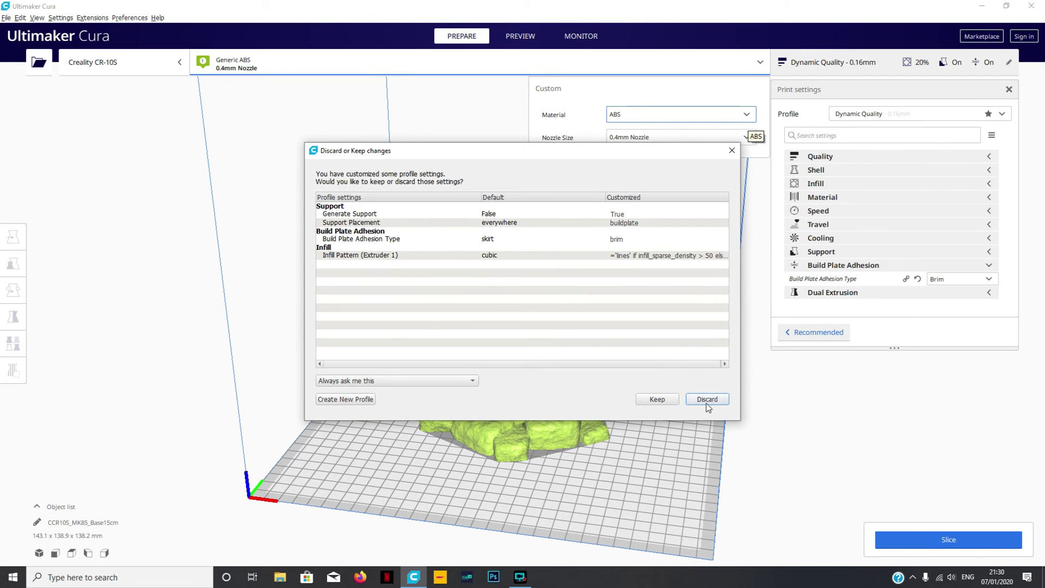
{"action": "left_click", "coordinate": [727, 153]}
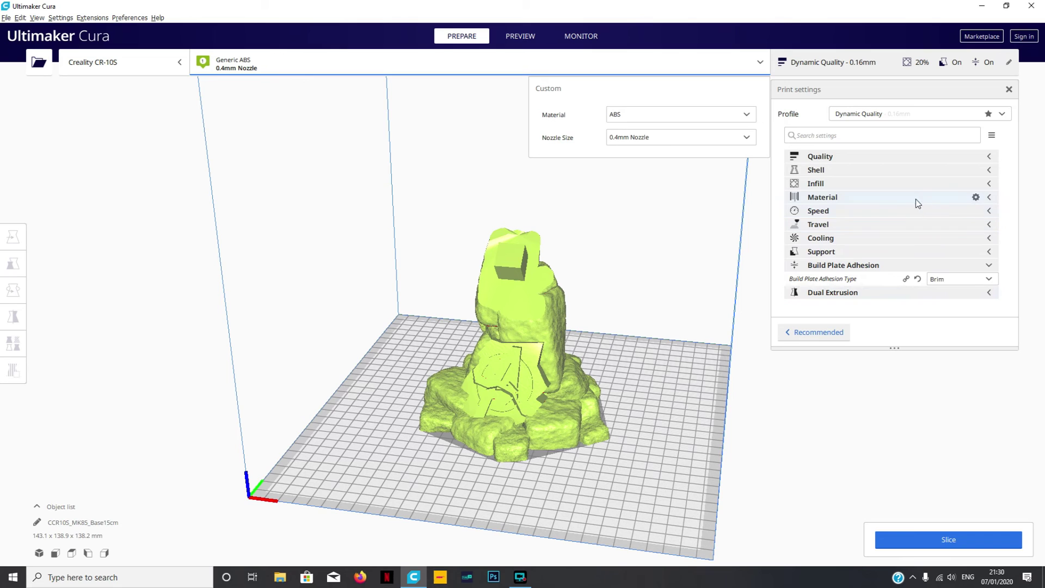
{"action": "left_click", "coordinate": [980, 197]}
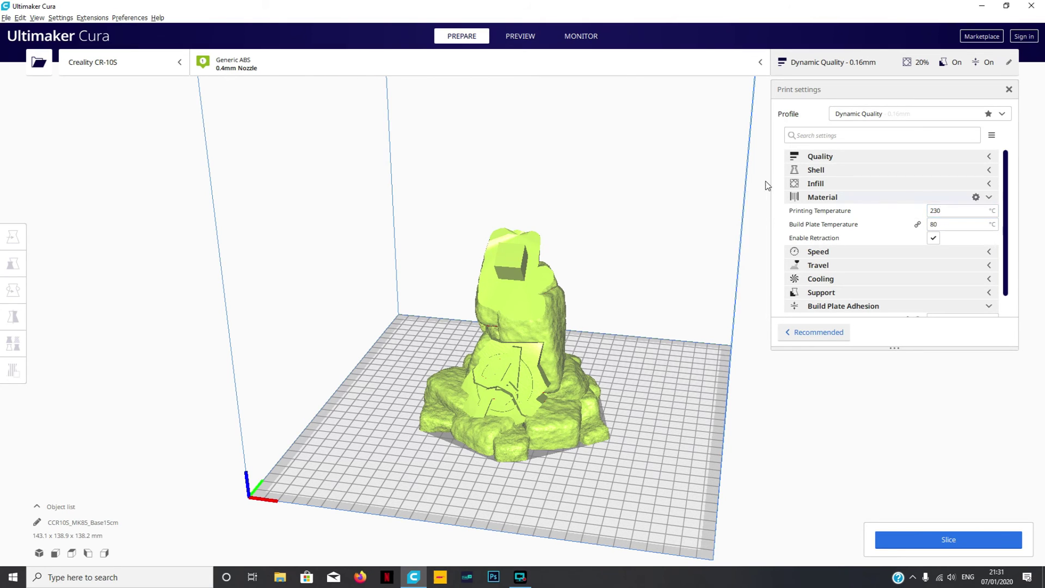
Set the material back to Generic PLA, dismiss the profile changes dialog, and close the material and print settings.
{"action": "right_click_drag", "start_coordinate": [544, 343], "coordinate": [554, 209]}
{"action": "left_click", "coordinate": [234, 63]}
{"action": "left_click", "coordinate": [650, 115]}
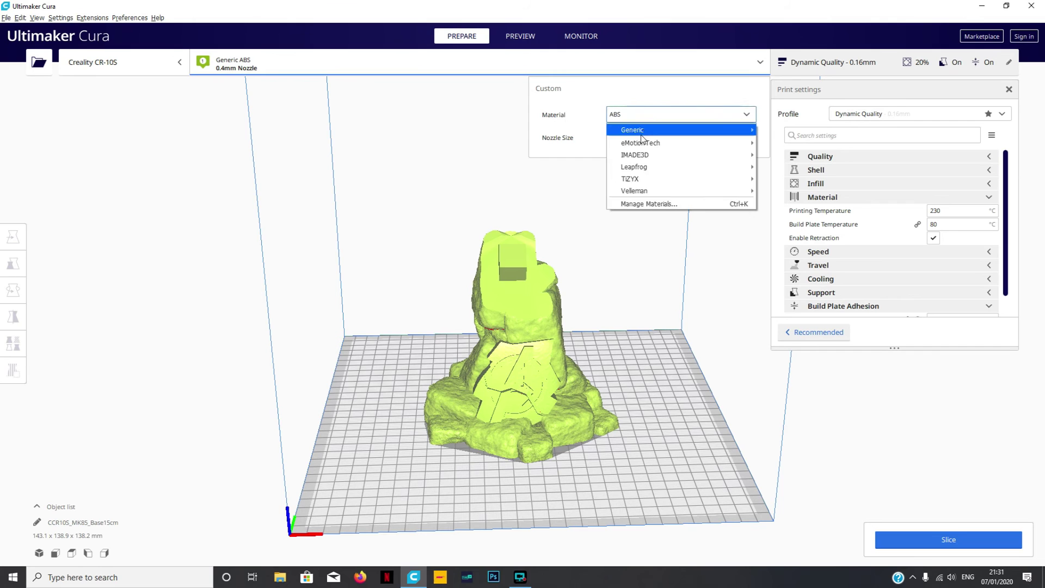
{"action": "mouse_move", "coordinate": [759, 133]}
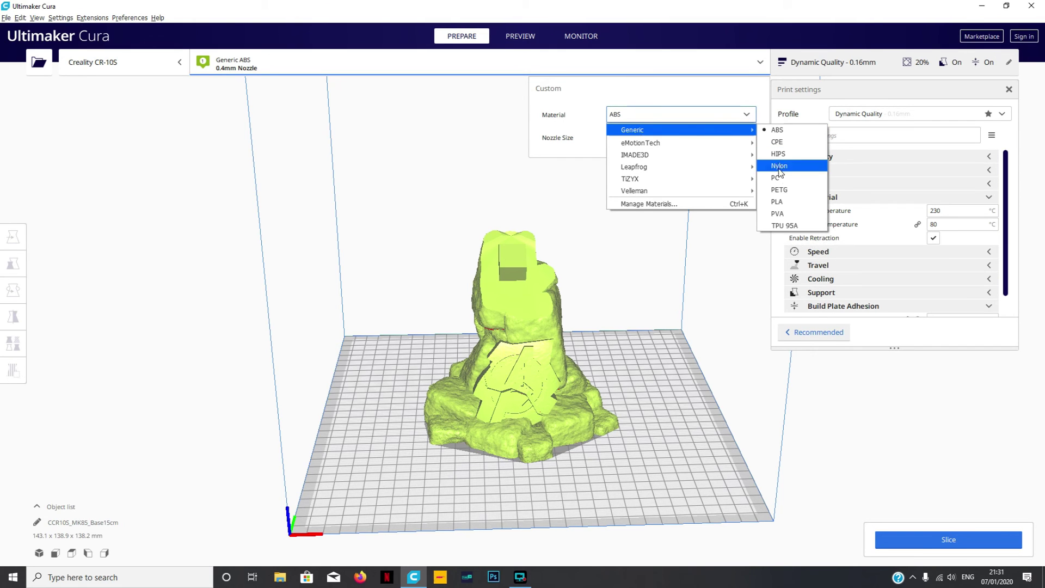
{"action": "left_click", "coordinate": [776, 202]}
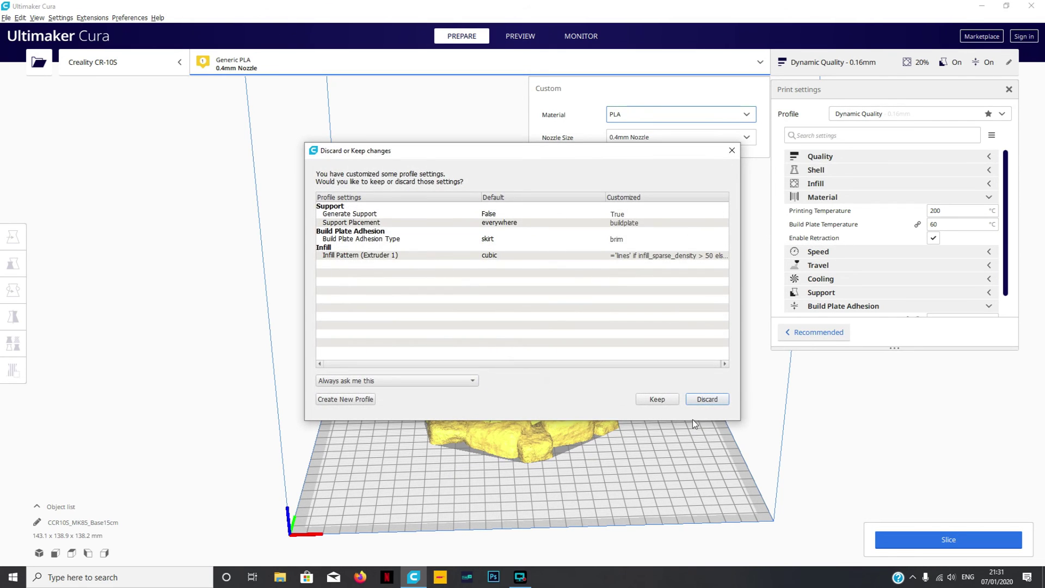
{"action": "left_click", "coordinate": [732, 151]}
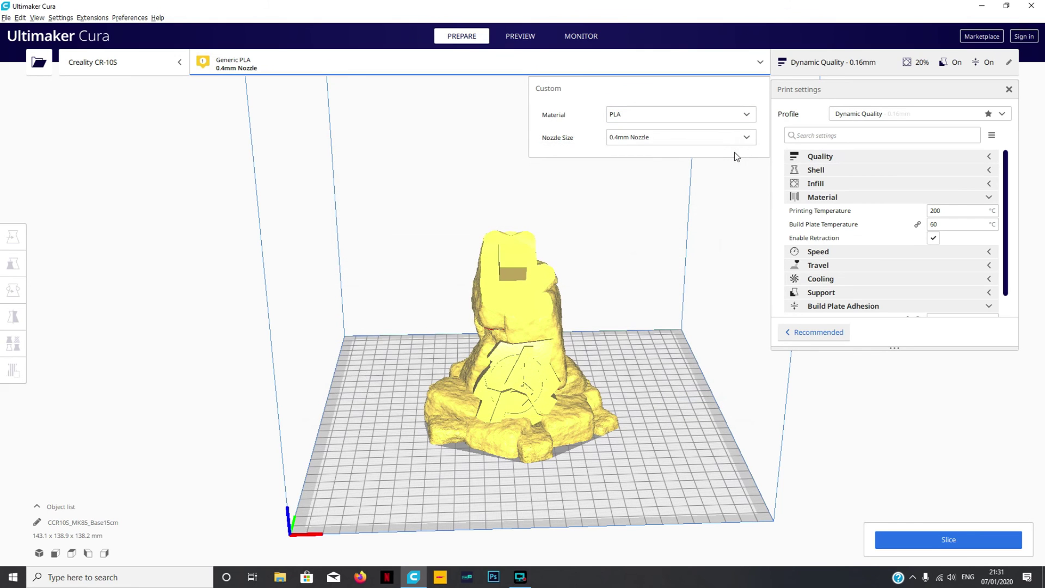
{"action": "left_click", "coordinate": [757, 68]}
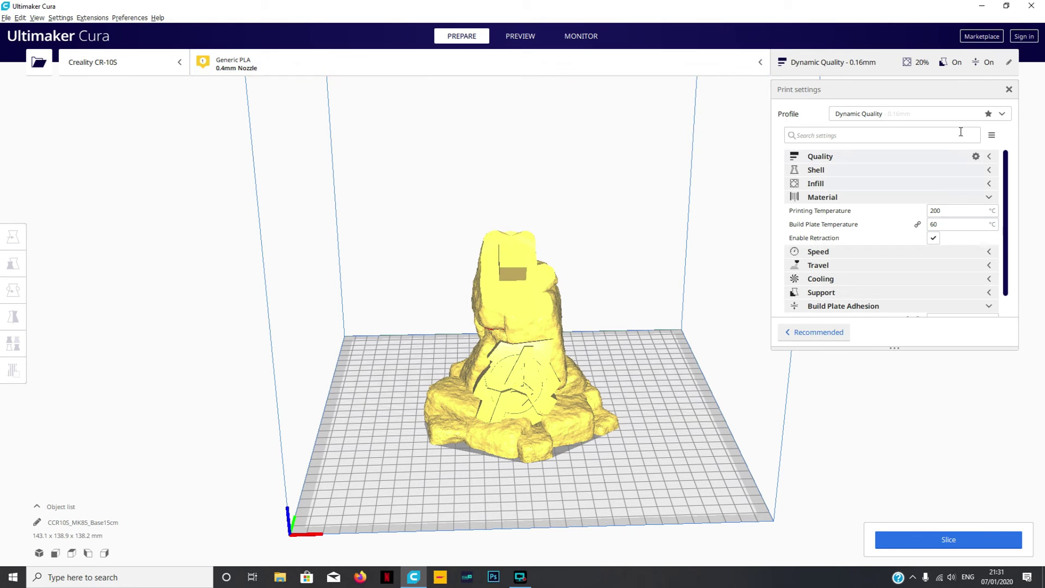
{"action": "left_click", "coordinate": [1009, 91]}
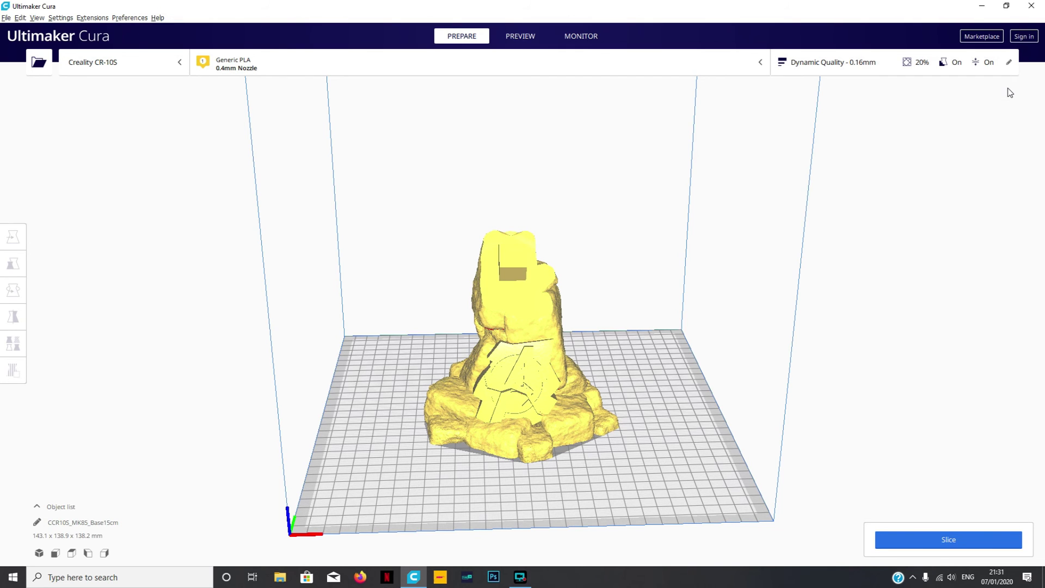
Switch to File Explorer and open the Iron Man Mark 85 bust's files folder under 3d prints, busts on the Seagate Expansion Drive.
{"action": "left_click", "coordinate": [985, 5]}
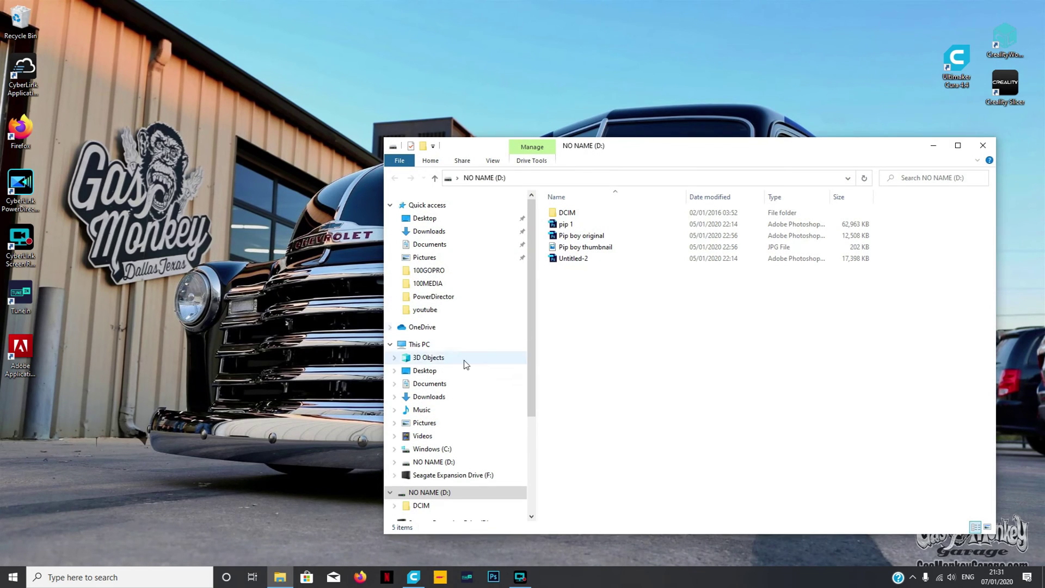
{"action": "left_click_drag", "start_coordinate": [628, 146], "coordinate": [526, 127]}
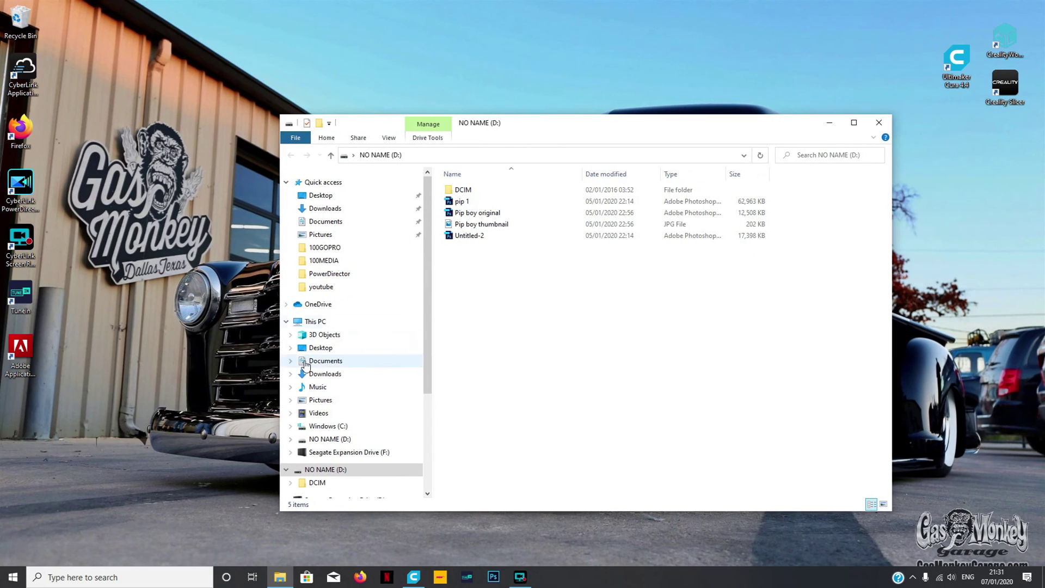
{"action": "scroll", "coordinate": [314, 361], "scroll_direction": "down", "scroll_amount": 1}
{"action": "left_click", "coordinate": [329, 467]}
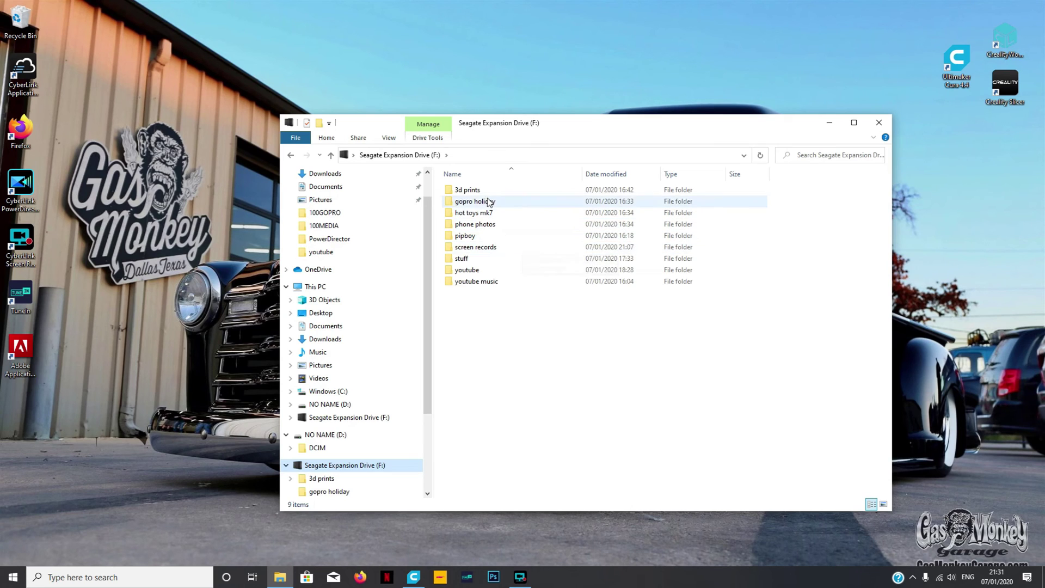
{"action": "left_click", "coordinate": [480, 189]}
{"action": "double_click", "coordinate": [480, 189]}
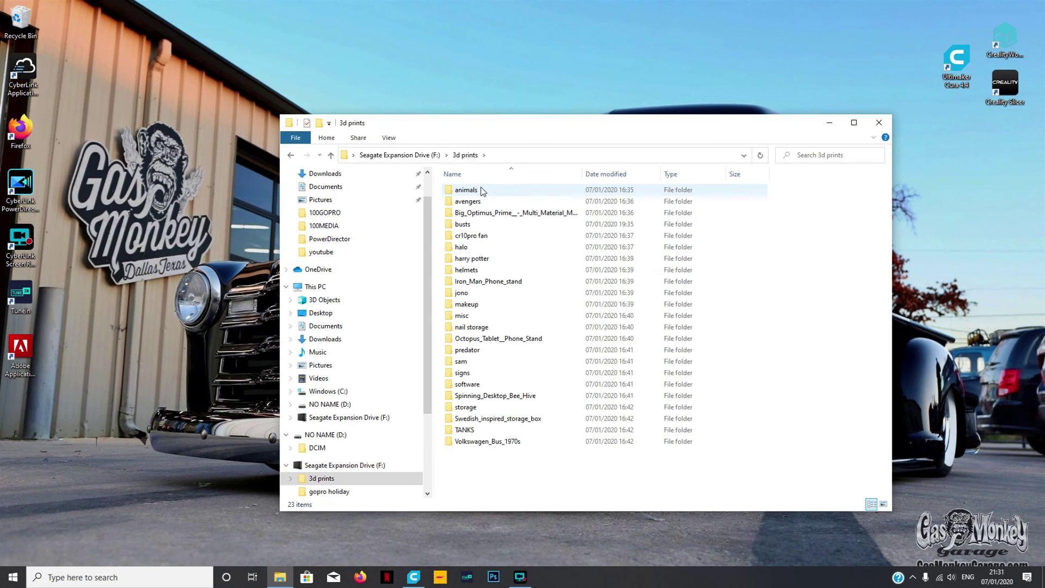
{"action": "double_click", "coordinate": [471, 224]}
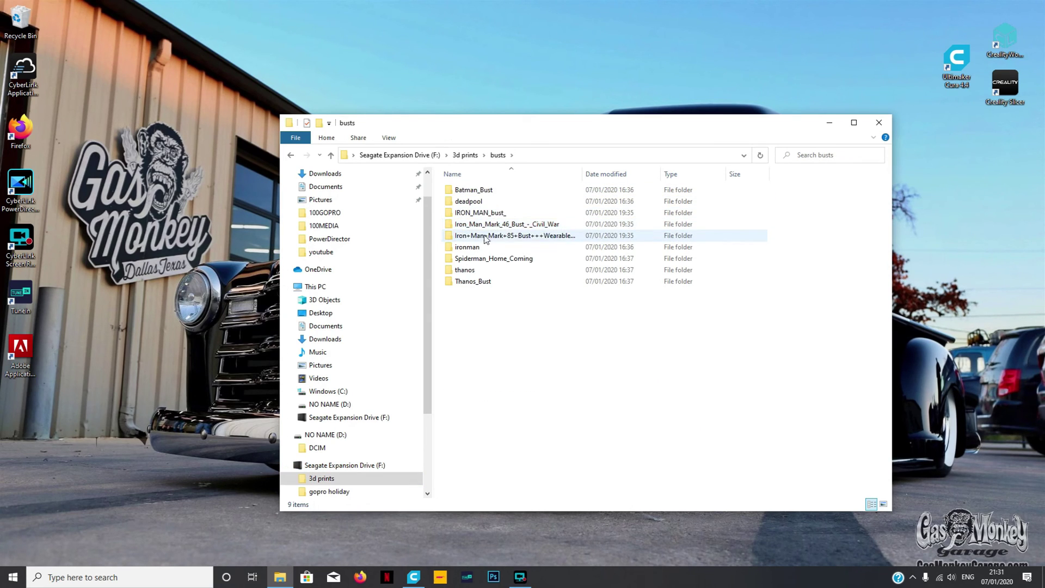
{"action": "double_click", "coordinate": [483, 239]}
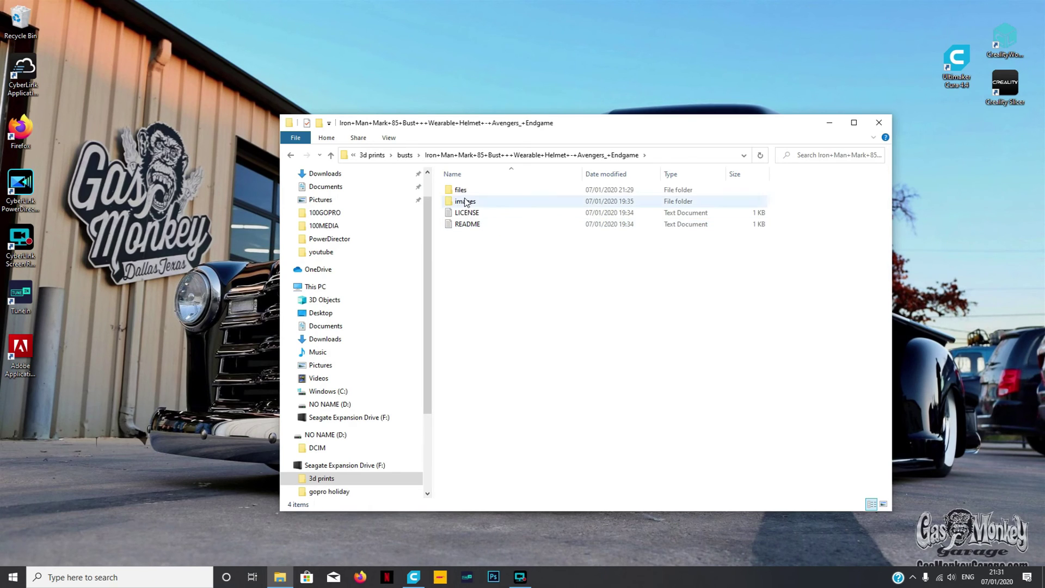
{"action": "double_click", "coordinate": [464, 188]}
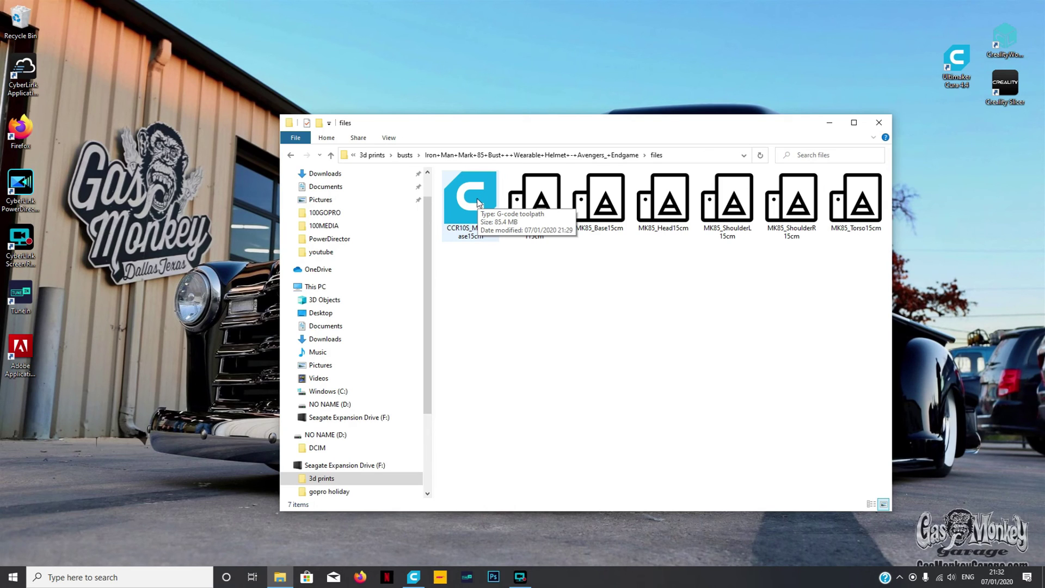
Copy the CCR10S_MK85_Base15cm G-code file to the NO NAME (D:) drive and close the File Explorer window.
{"action": "left_click_drag", "start_coordinate": [478, 203], "coordinate": [339, 437]}
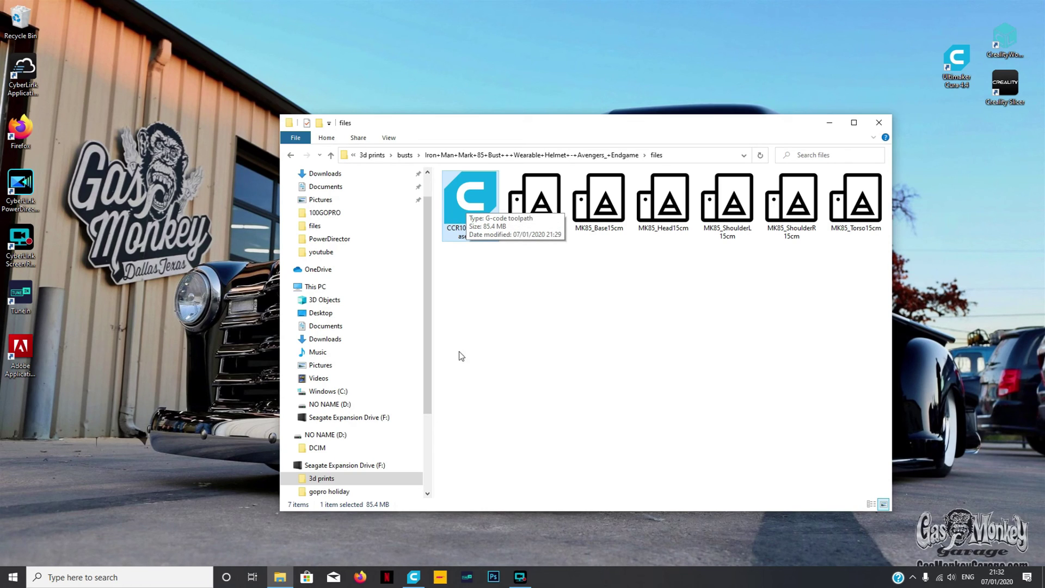
{"action": "left_click", "coordinate": [878, 122]}
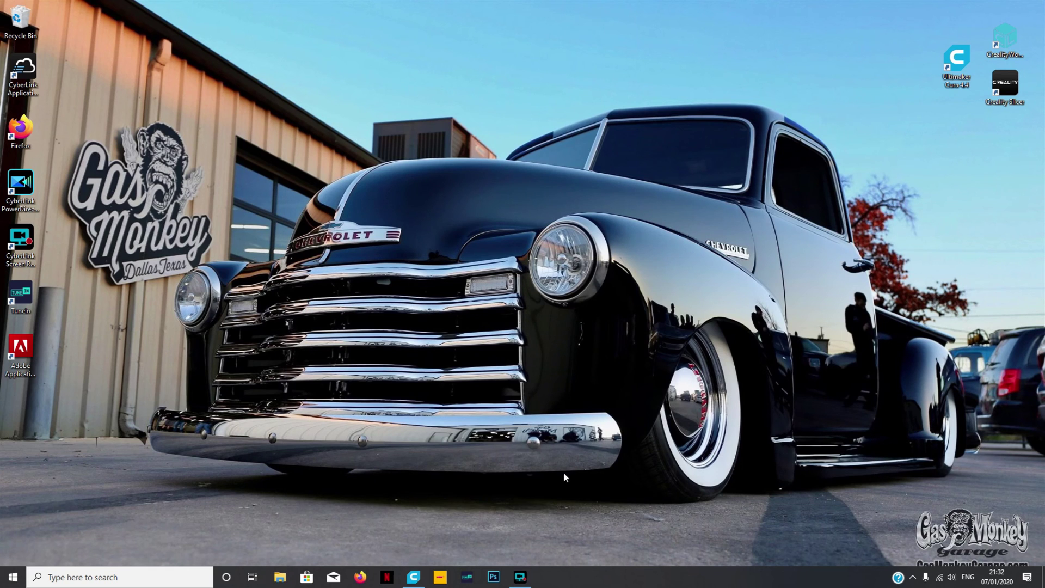
Switch to Ultimaker Cura and multiply the Iron Man base model to add three copies.
{"action": "left_click", "coordinate": [413, 576]}
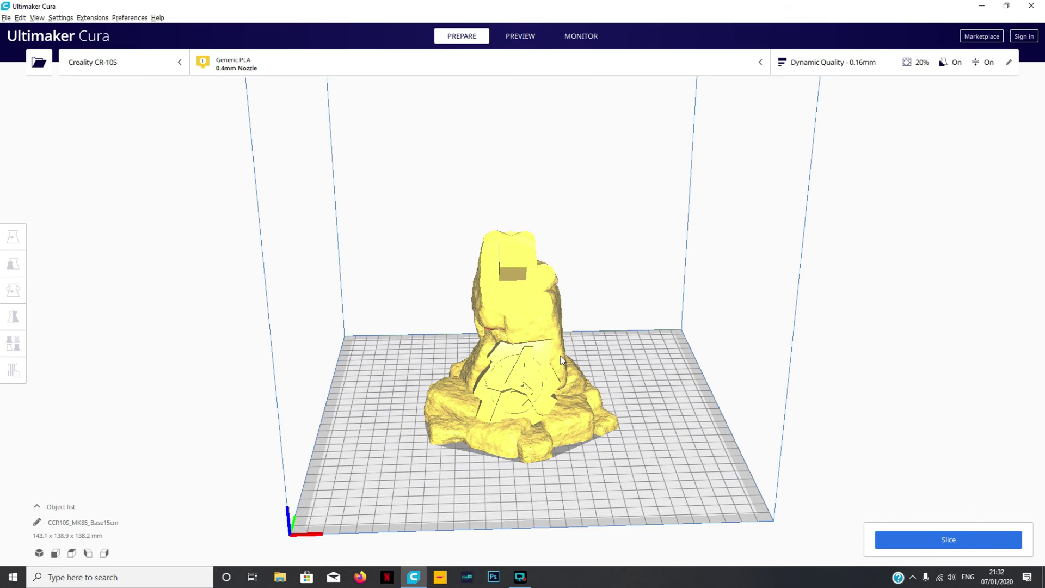
{"action": "right_click_drag", "start_coordinate": [560, 355], "coordinate": [542, 373]}
{"action": "right_click", "coordinate": [543, 372]}
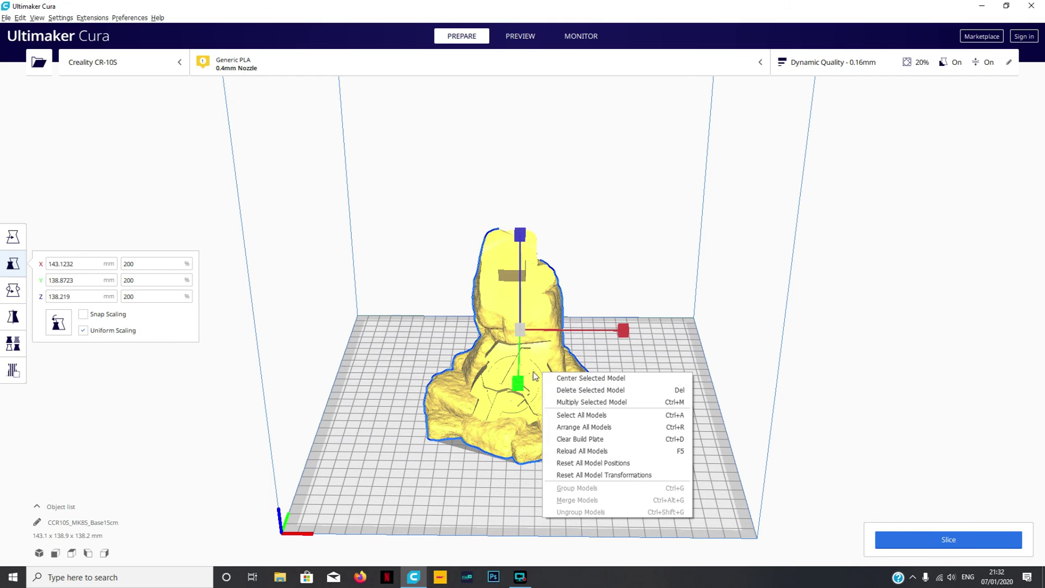
{"action": "right_click", "coordinate": [479, 375]}
{"action": "right_click", "coordinate": [502, 380]}
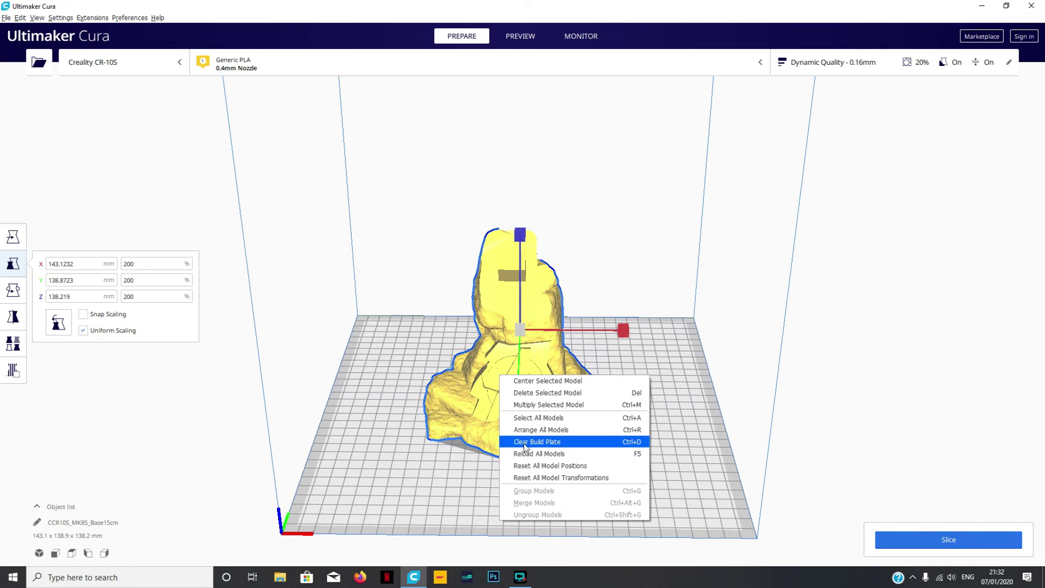
{"action": "left_click", "coordinate": [539, 405]}
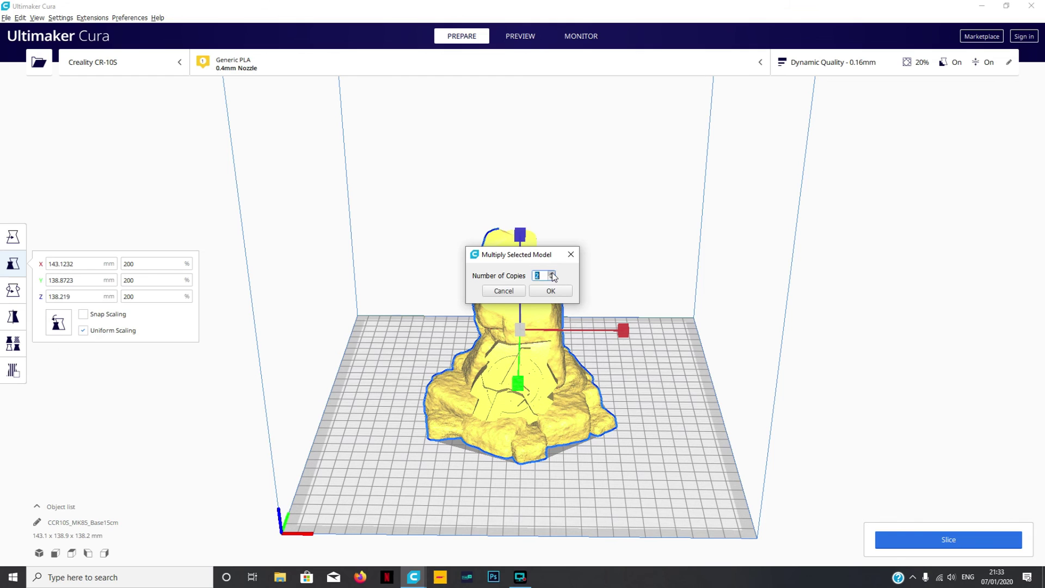
{"action": "left_click", "coordinate": [550, 291]}
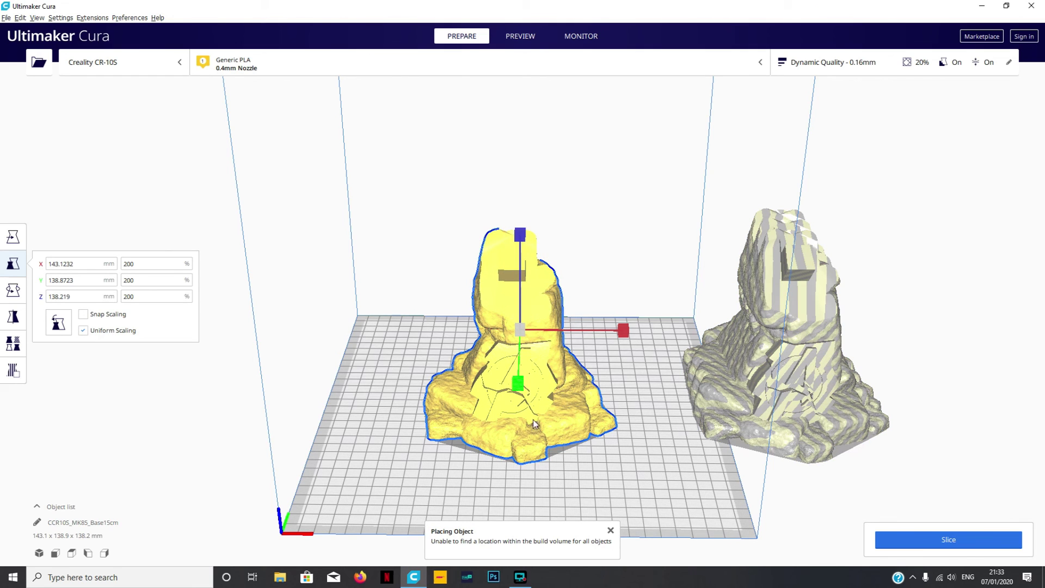
Move the original base to the back corner of the build plate and distribute its three copies over the other corners.
{"action": "left_click", "coordinate": [13, 237]}
{"action": "left_click_drag", "start_coordinate": [524, 393], "coordinate": [396, 345]}
{"action": "left_click", "coordinate": [764, 383]}
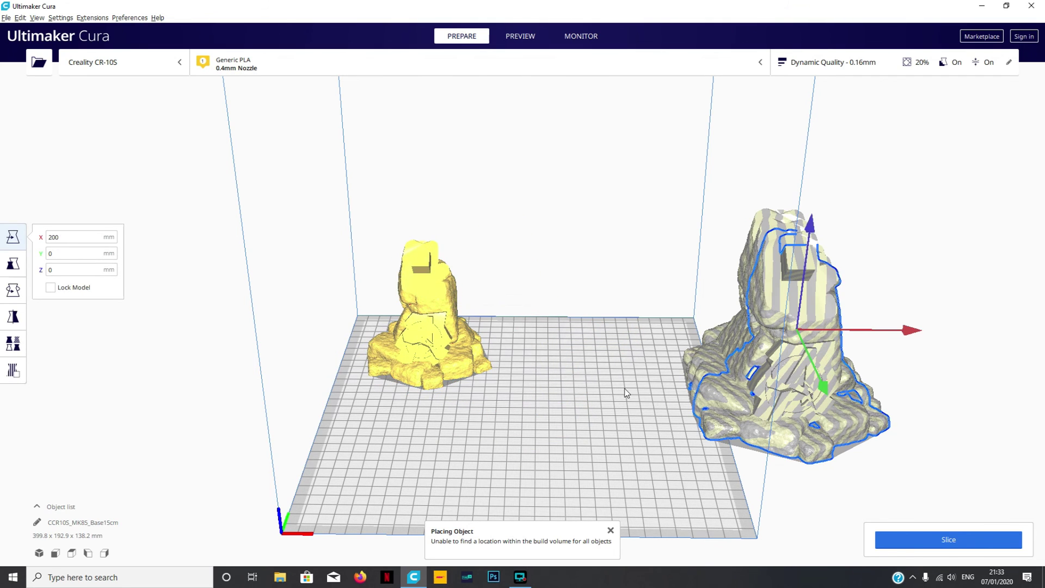
{"action": "left_click_drag", "start_coordinate": [740, 404], "coordinate": [595, 360]}
{"action": "left_click", "coordinate": [786, 384]}
{"action": "left_click_drag", "start_coordinate": [786, 384], "coordinate": [414, 457]}
{"action": "left_click", "coordinate": [784, 425]}
{"action": "left_click_drag", "start_coordinate": [784, 424], "coordinate": [617, 481]}
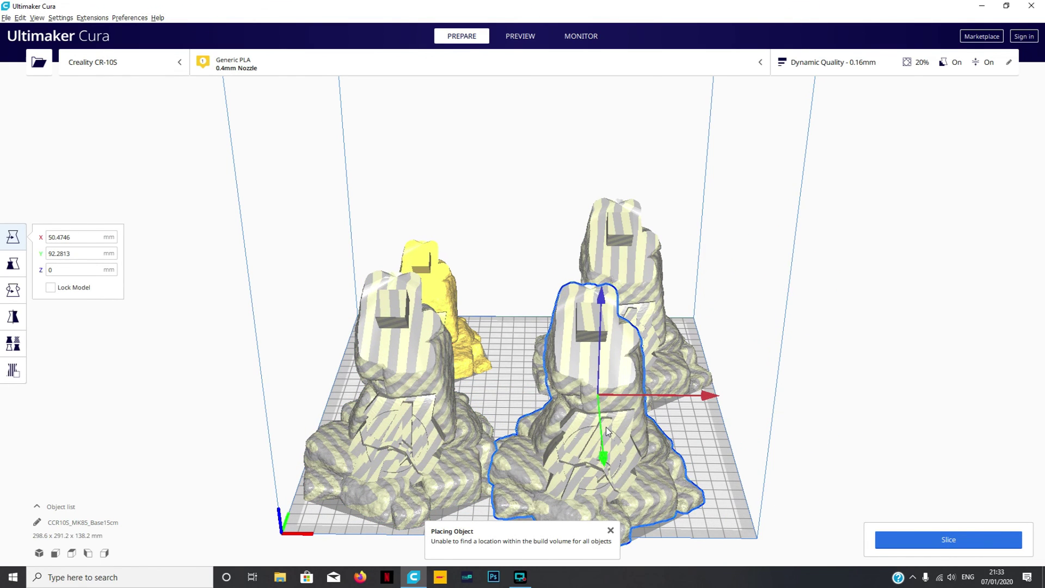
Clear the build plate and load the MK85_Torso15cm model from the bust's files folder.
{"action": "right_click", "coordinate": [505, 375]}
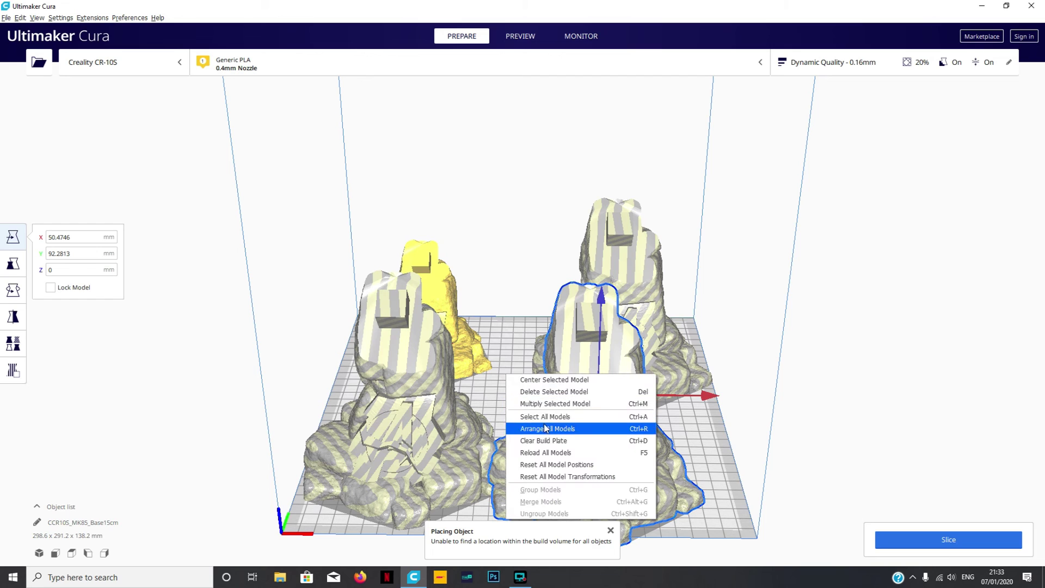
{"action": "left_click", "coordinate": [539, 441]}
{"action": "left_click", "coordinate": [40, 62]}
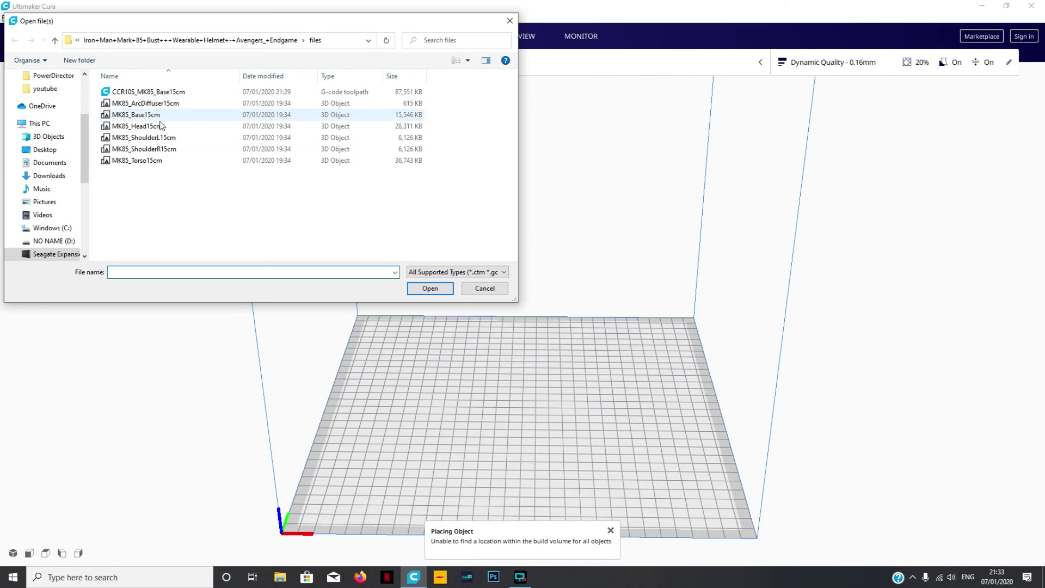
{"action": "left_click", "coordinate": [152, 162]}
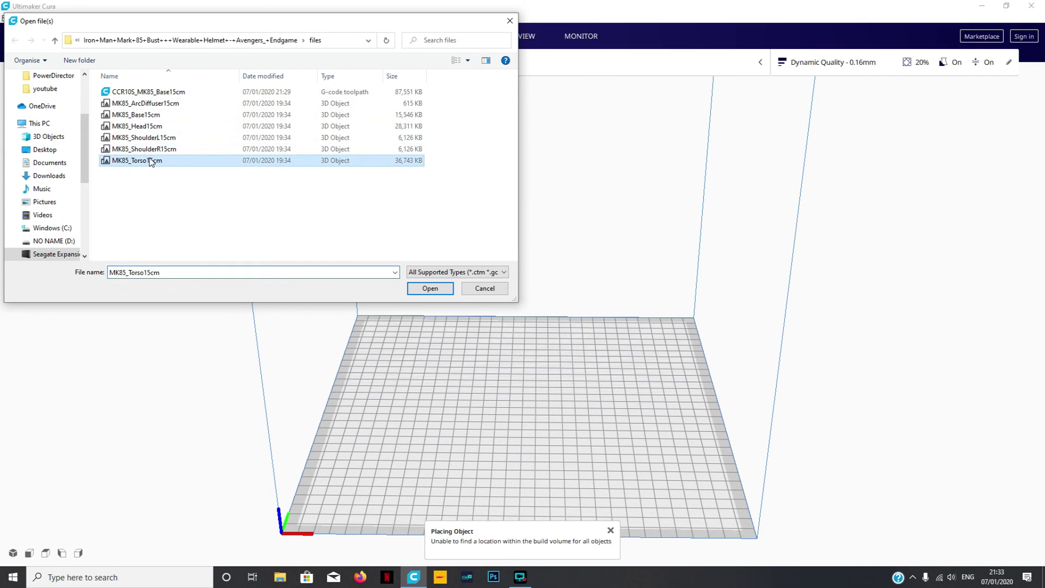
{"action": "left_click", "coordinate": [430, 288]}
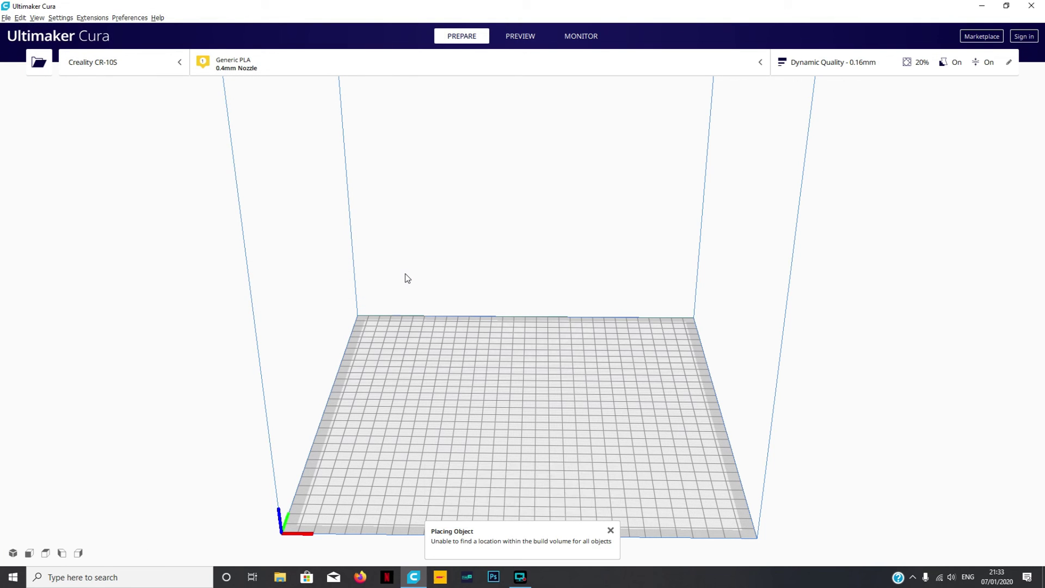
Scale the torso model uniformly to 200%.
{"action": "right_click_drag", "start_coordinate": [604, 451], "coordinate": [644, 430]}
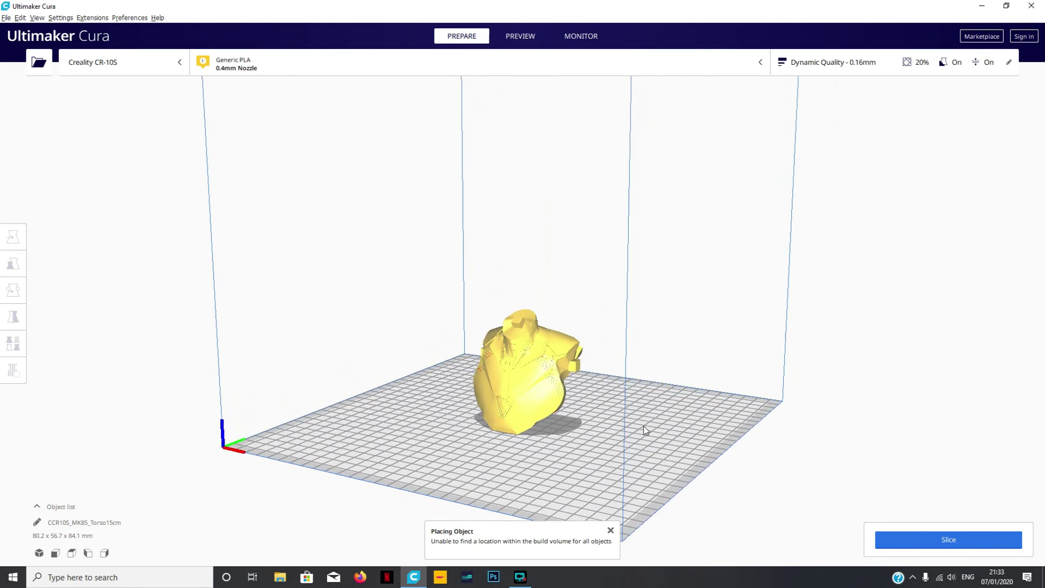
{"action": "left_click", "coordinate": [540, 385]}
{"action": "left_click", "coordinate": [13, 263]}
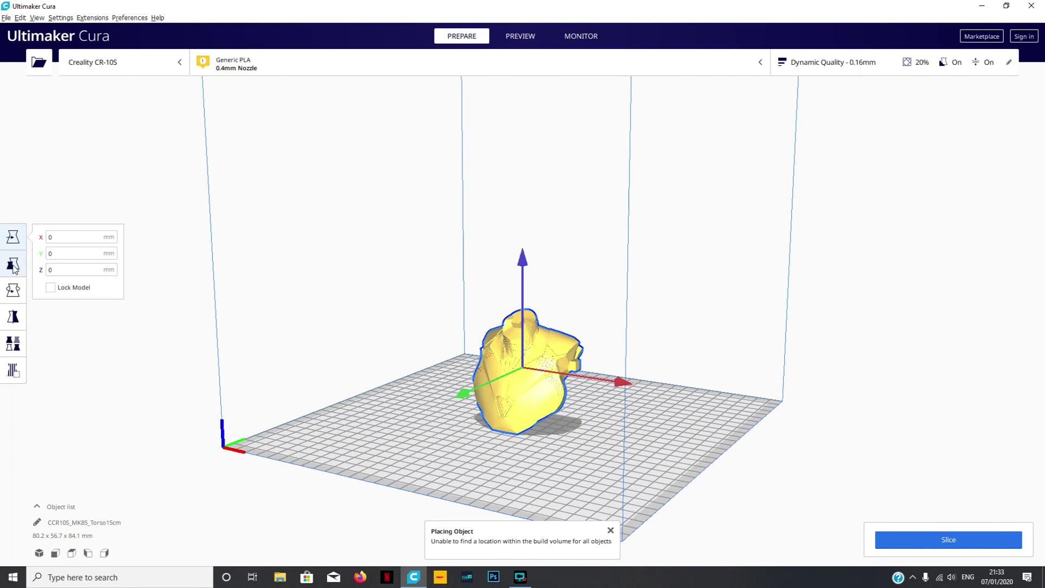
{"action": "left_click", "coordinate": [139, 263]}
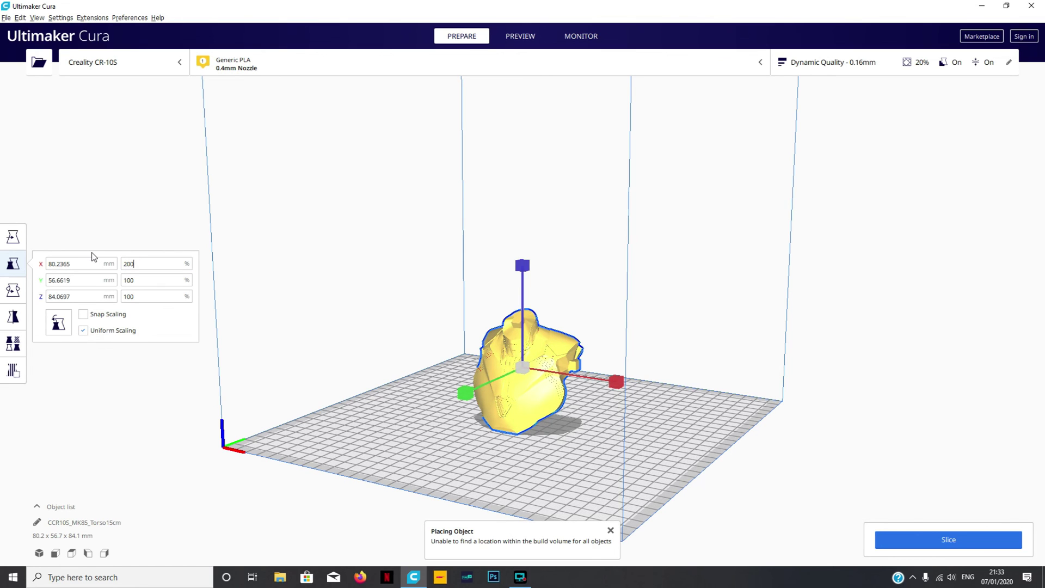
{"action": "type", "text": "200"}
{"action": "key", "text": "Return"}
Tilt the torso model backwards about its X axis so its back faces the build plate, and deselect it.
{"action": "right_click_drag", "start_coordinate": [534, 374], "coordinate": [465, 391]}
{"action": "left_click", "coordinate": [14, 290]}
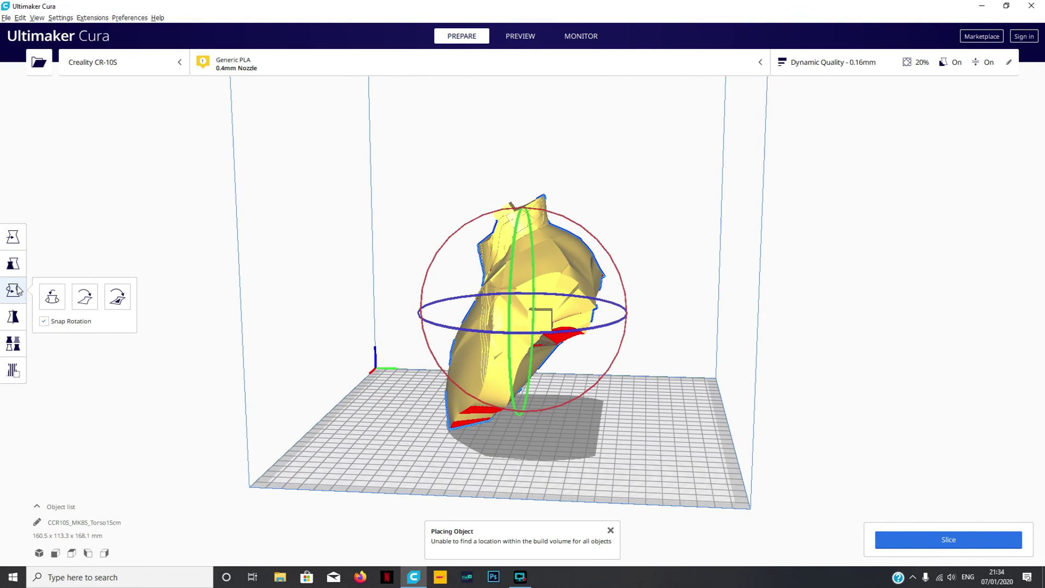
{"action": "right_click_drag", "start_coordinate": [591, 234], "coordinate": [740, 280]}
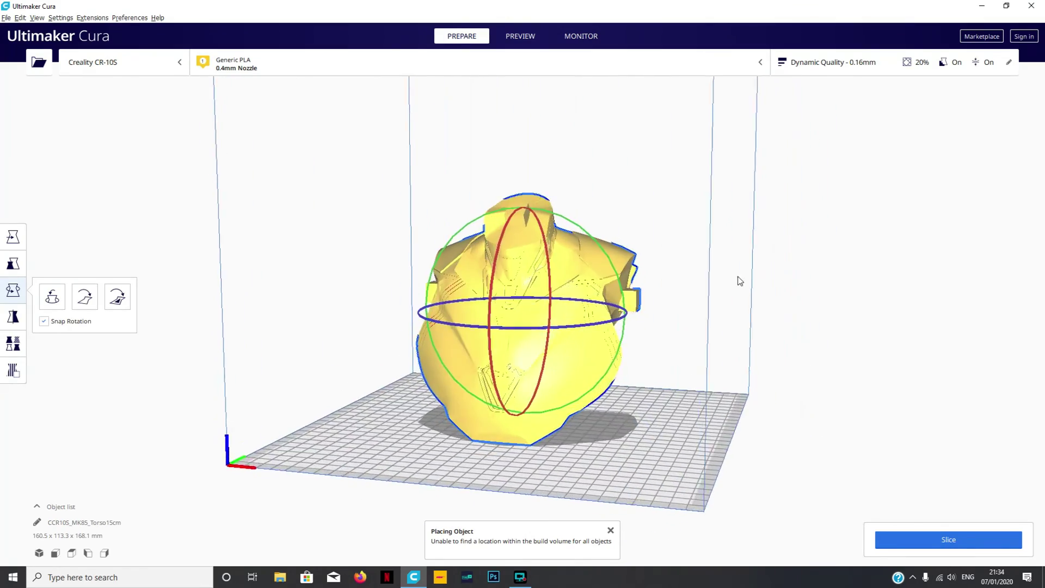
{"action": "mouse_move", "coordinate": [581, 225]}
{"action": "left_mouse_down"}
{"action": "mouse_move", "coordinate": [619, 273]}
{"action": "mouse_move", "coordinate": [574, 214]}
{"action": "mouse_move", "coordinate": [592, 217]}
{"action": "left_mouse_up"}
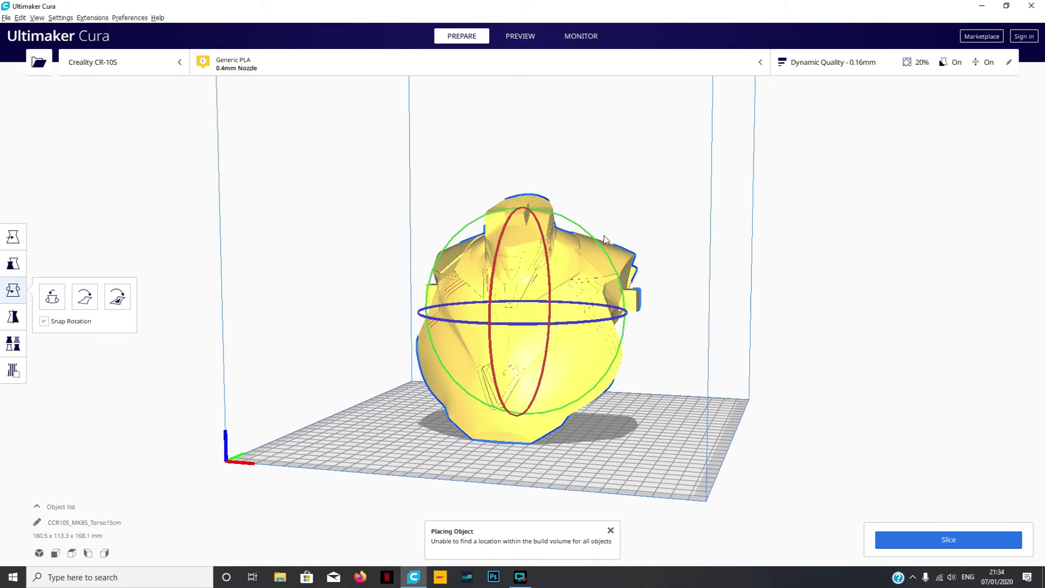
{"action": "right_click_drag", "start_coordinate": [659, 235], "coordinate": [610, 255]}
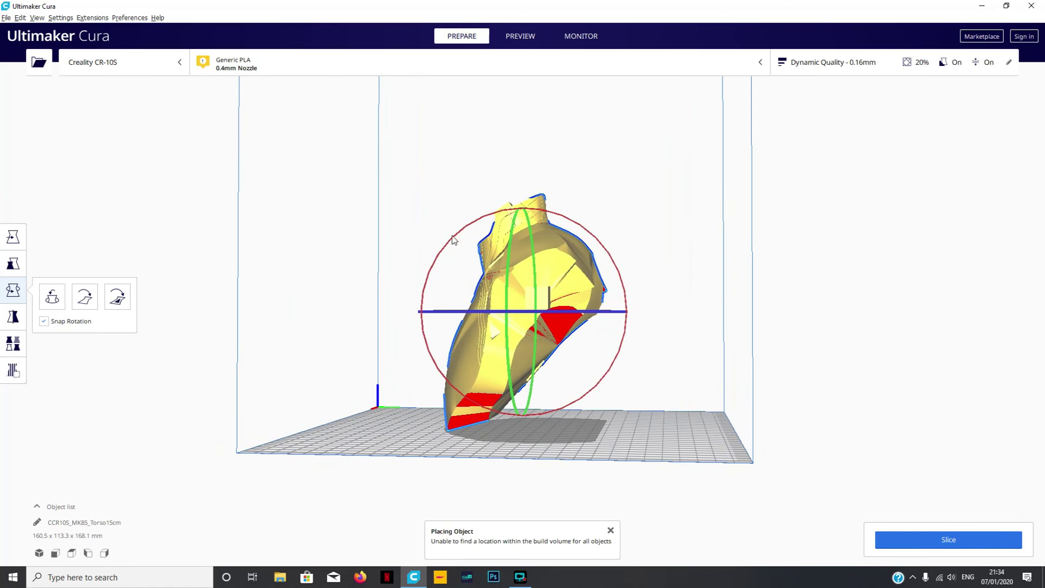
{"action": "left_click_drag", "start_coordinate": [576, 225], "coordinate": [620, 302]}
{"action": "left_click", "coordinate": [660, 375]}
Examine the tilted torso from several sides for red overhang areas and its contact with the build plate.
{"action": "right_click_drag", "start_coordinate": [660, 375], "coordinate": [609, 377]}
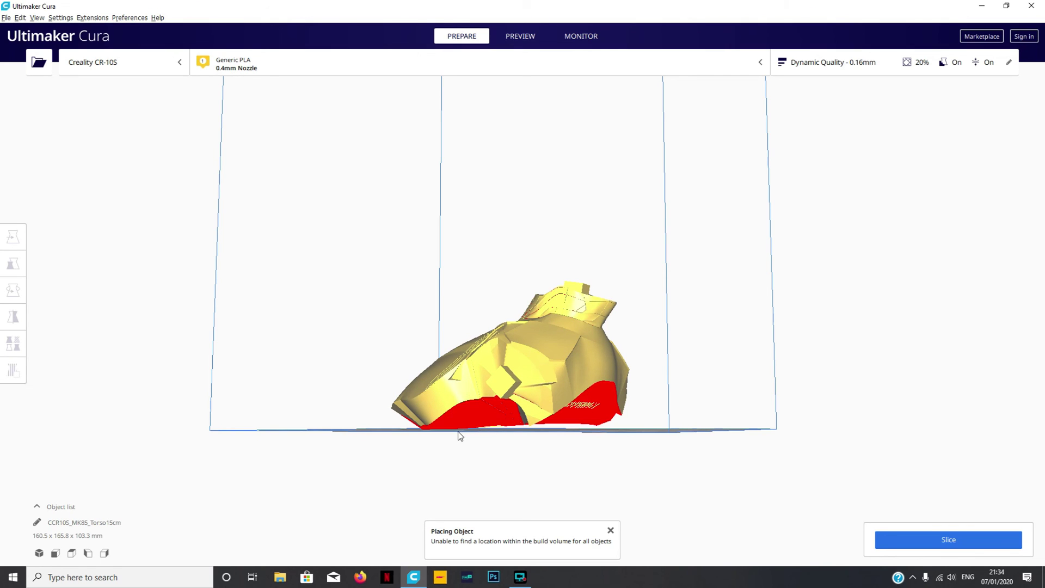
{"action": "right_click_drag", "start_coordinate": [519, 412], "coordinate": [628, 414]}
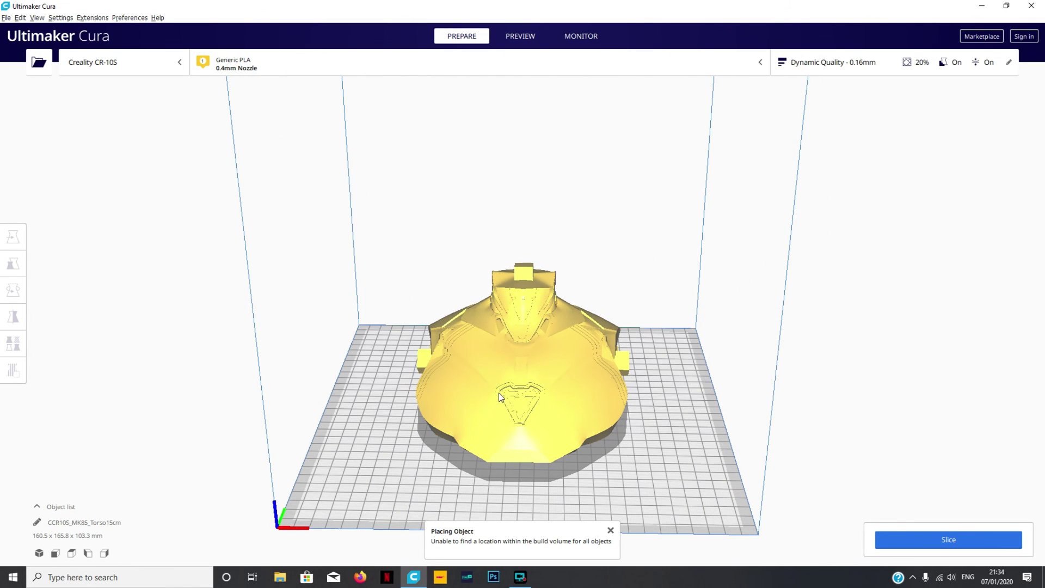
{"action": "right_click_drag", "start_coordinate": [480, 386], "coordinate": [453, 427]}
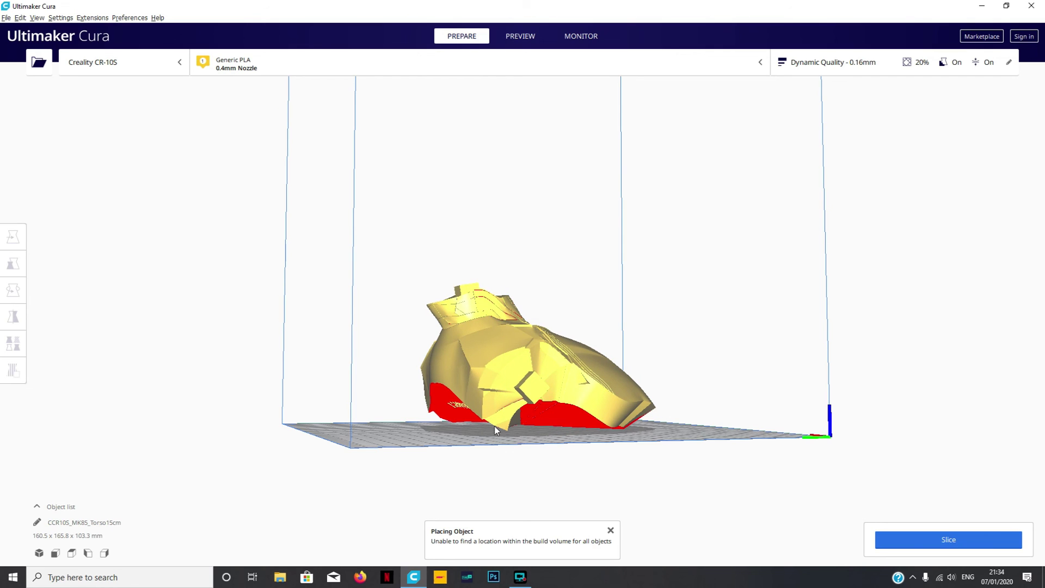
{"action": "right_click_drag", "start_coordinate": [578, 387], "coordinate": [475, 372]}
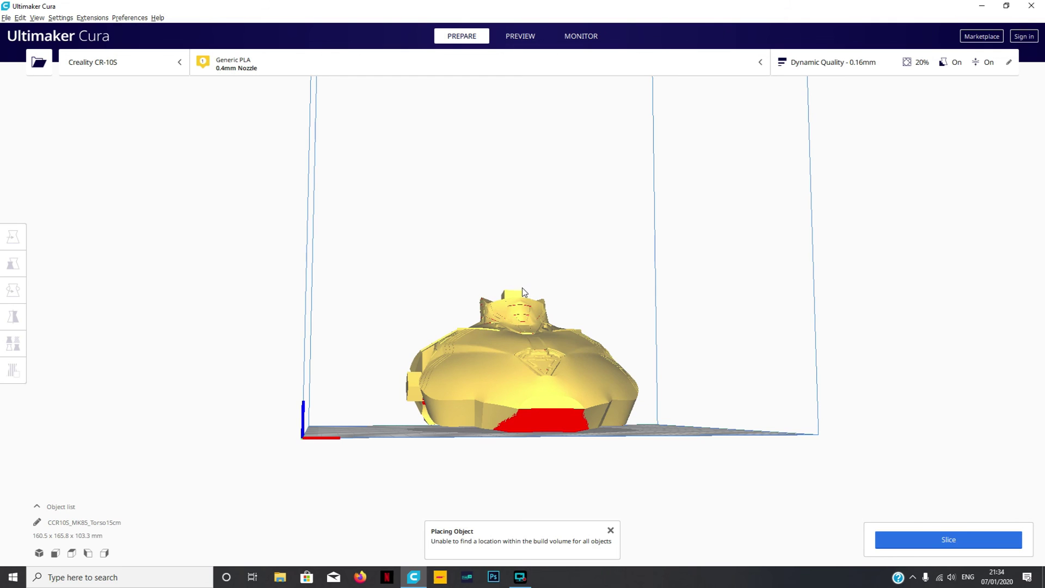
{"action": "right_click_drag", "start_coordinate": [522, 287], "coordinate": [512, 325]}
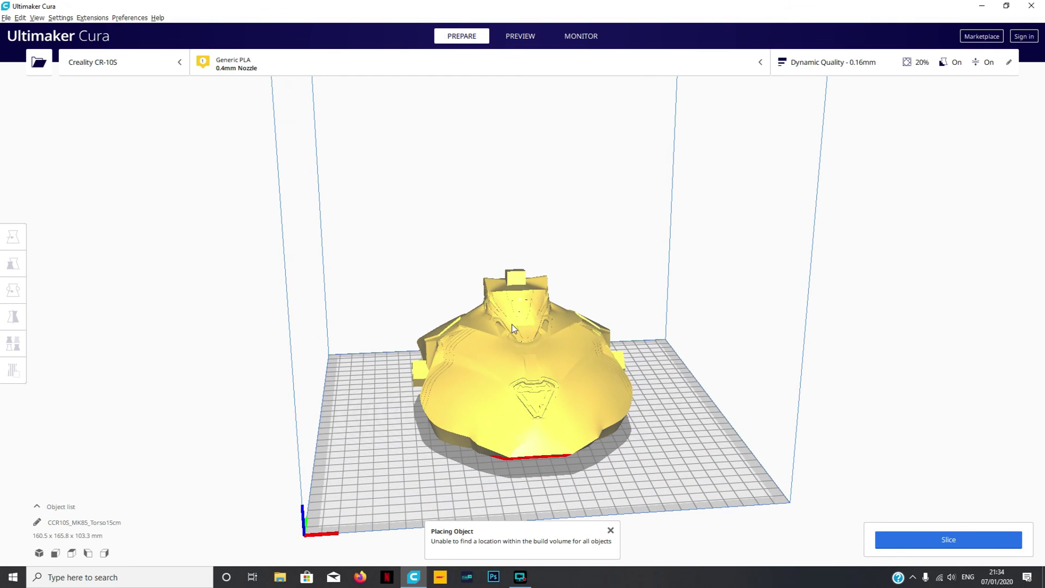
Show the torso in the layer preview and dismiss the Placing Object message.
{"action": "left_click", "coordinate": [519, 33]}
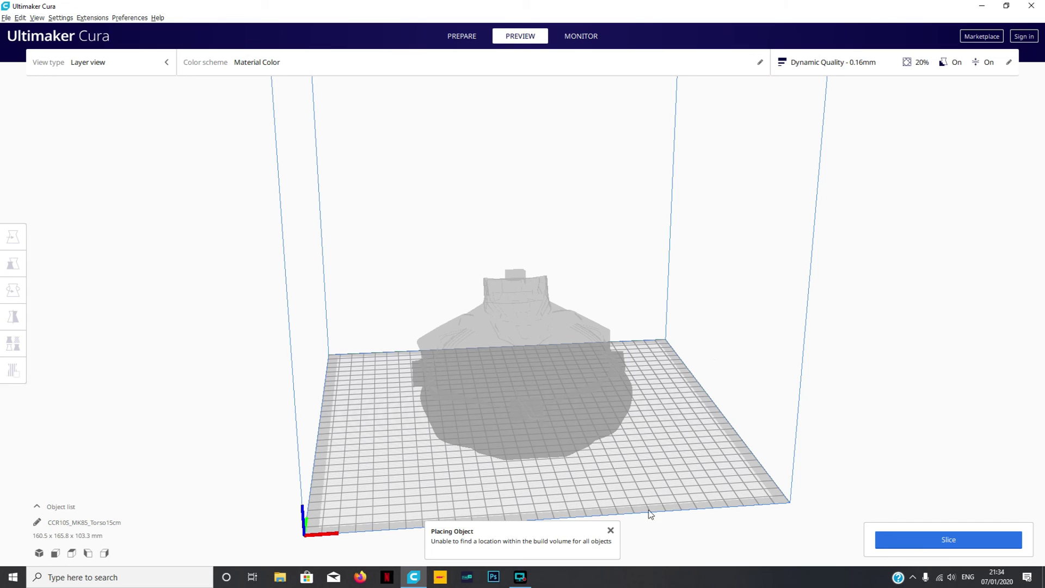
{"action": "left_click", "coordinate": [610, 530]}
{"action": "right_click_drag", "start_coordinate": [700, 404], "coordinate": [592, 381]}
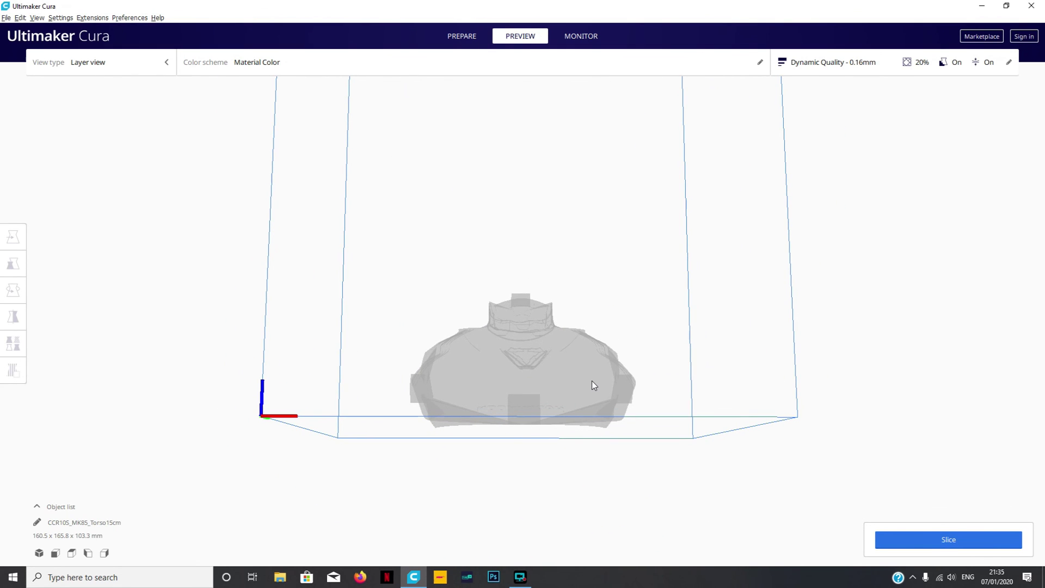